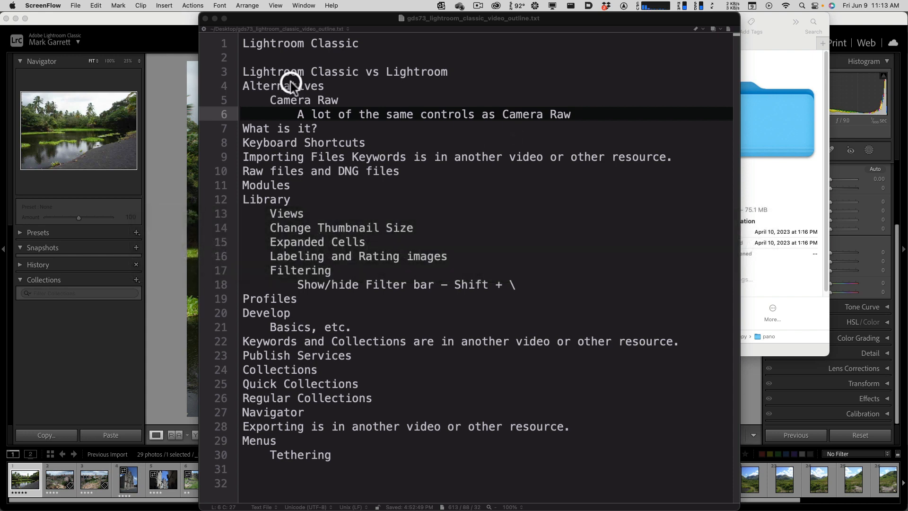
# - Highlight the two Camera Raw lines in the video outline, close the outline, and switch to Lightroom Classic
pyautogui.click(317, 69)
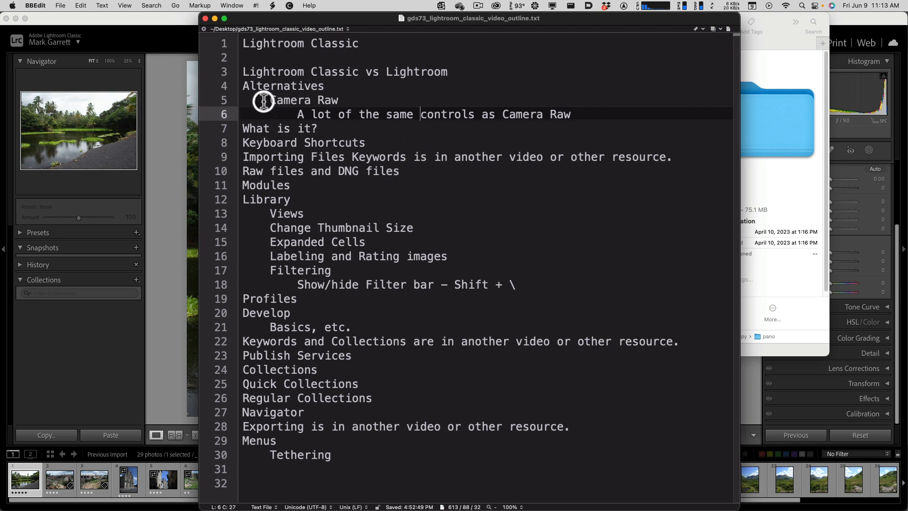
pyautogui.moveTo(270, 100); pyautogui.dragTo(574, 113)
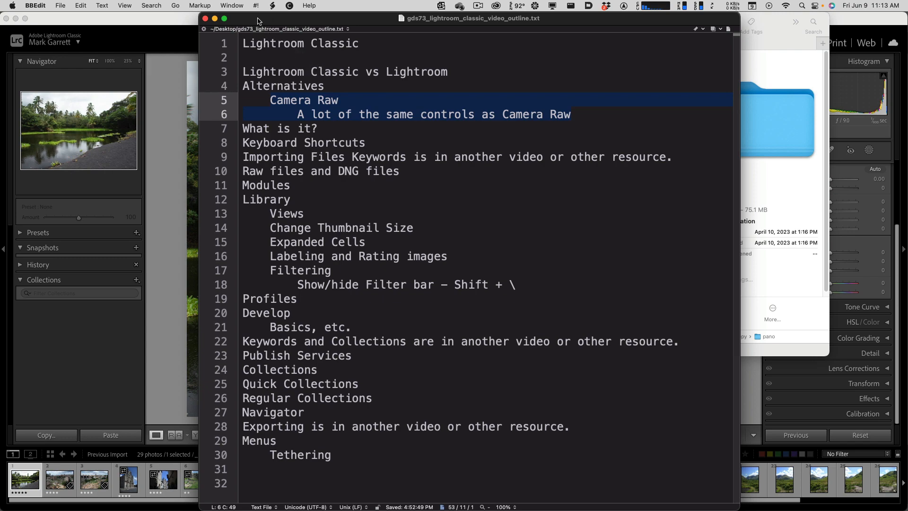
pyautogui.press('super+w')
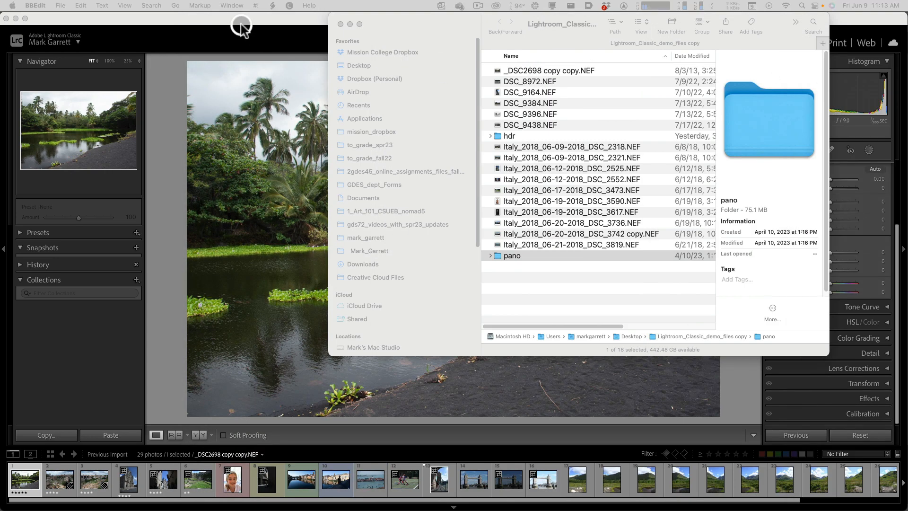
pyautogui.click(241, 26)
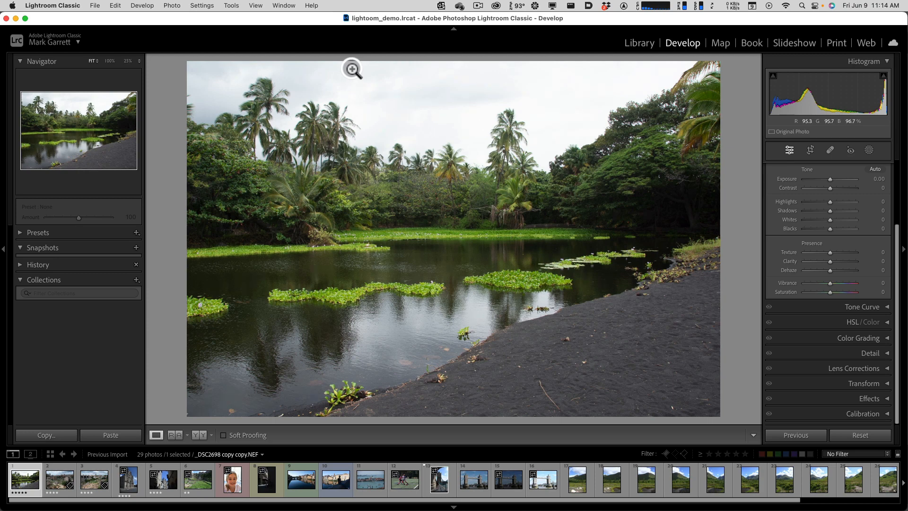
# - Switch to Adobe Bridge and open _DSC2698 copy copy.NEF in Camera Raw to examine its Basic adjustments
pyautogui.middleClick(349, 69)
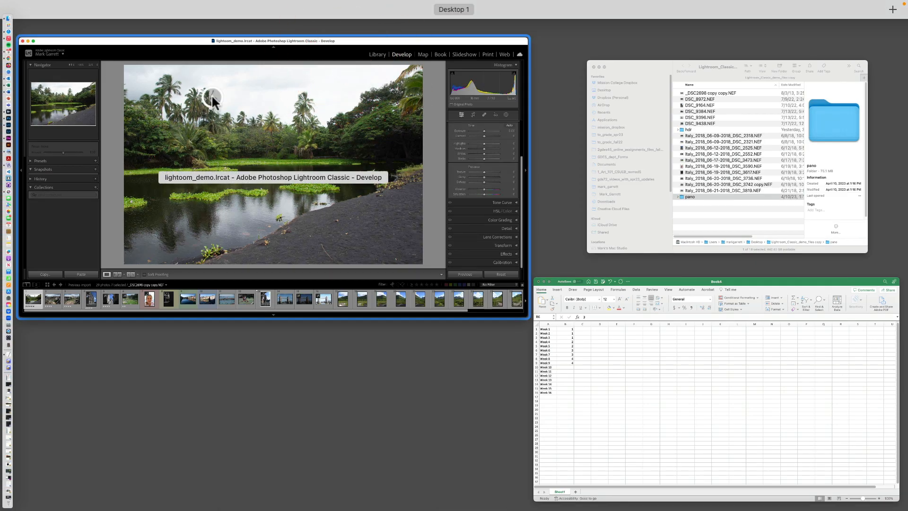
pyautogui.click(11, 112)
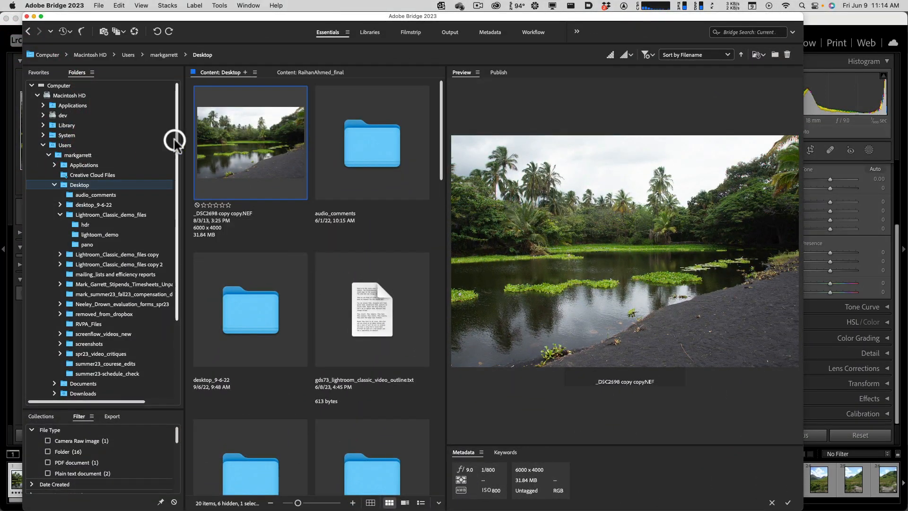
pyautogui.rightClick(250, 141)
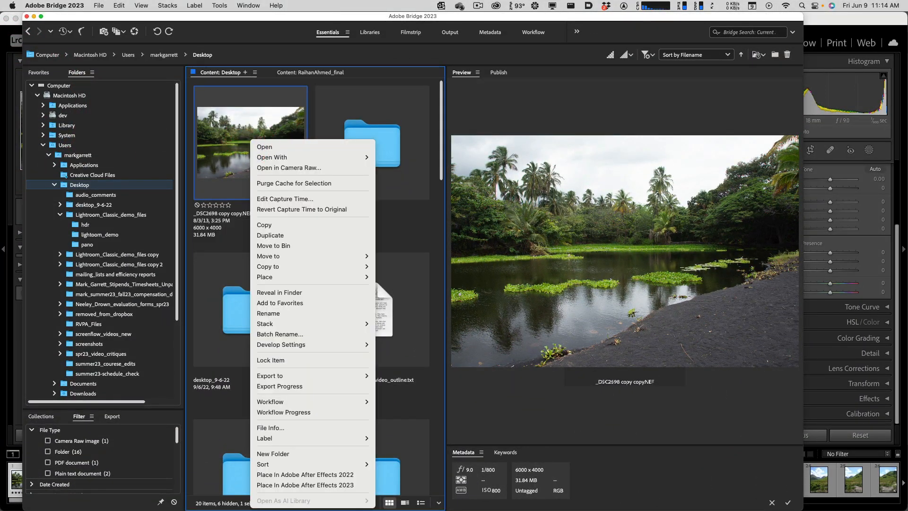
pyautogui.click(301, 169)
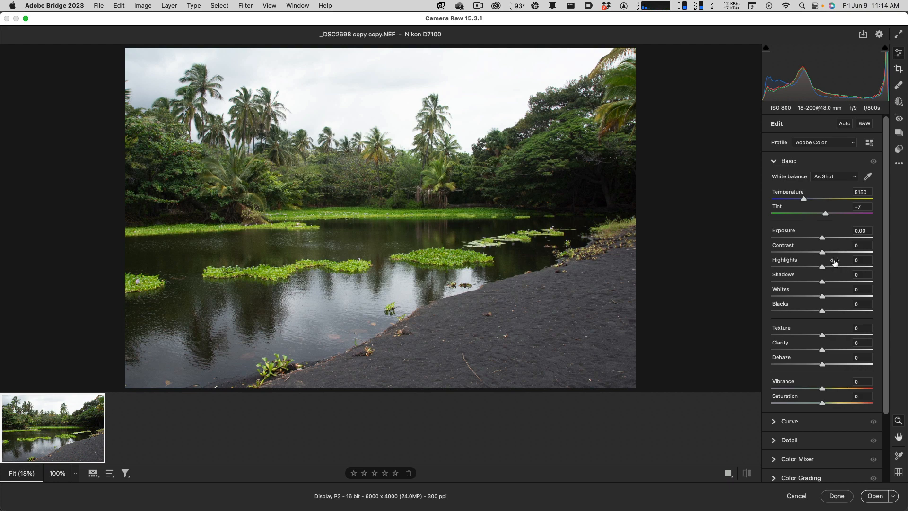
pyautogui.moveTo(835, 262)
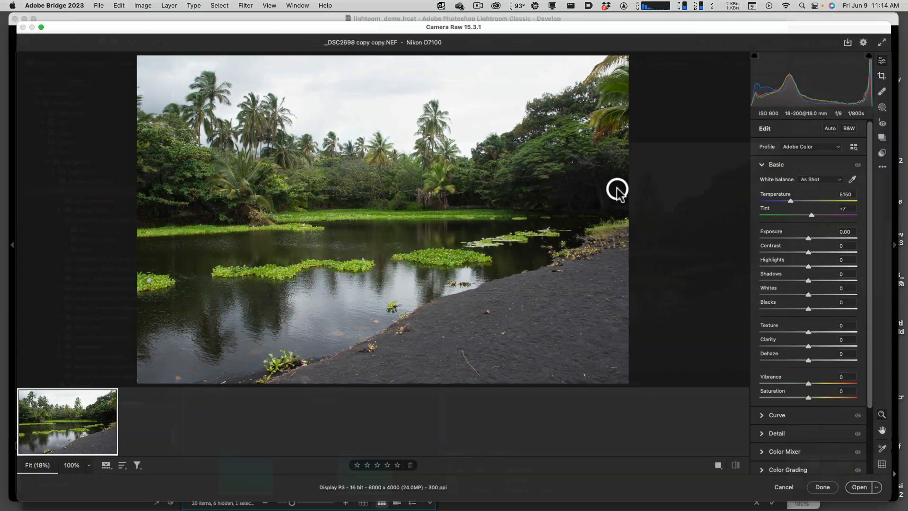
# - Switch to Lightroom Classic and examine the Tone and Presence sliders in the Develop module
pyautogui.middleClick(617, 189)
pyautogui.click(442, 177)
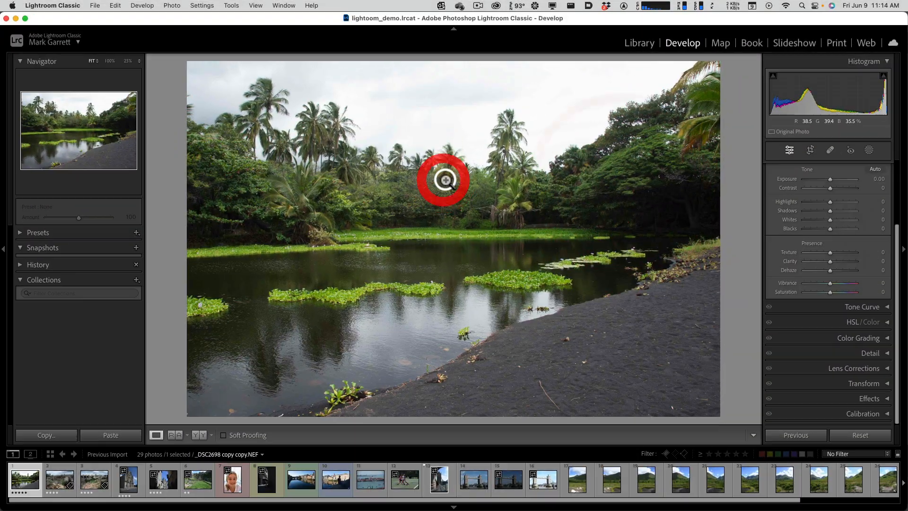
pyautogui.middleClick(627, 188)
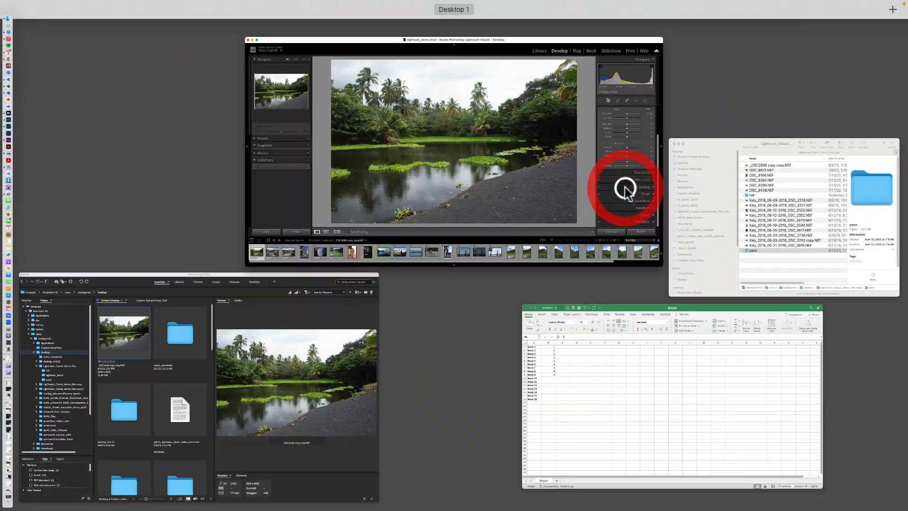
pyautogui.middleClick(627, 188)
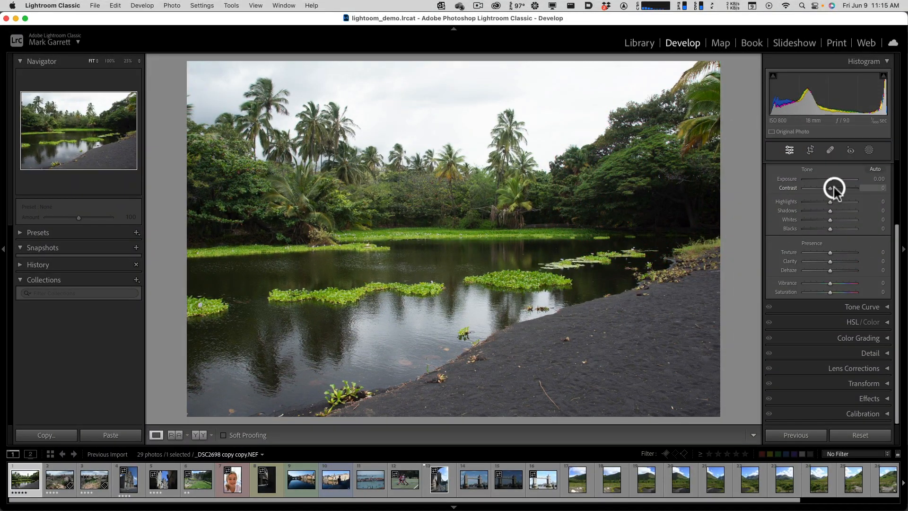
pyautogui.press('alt')
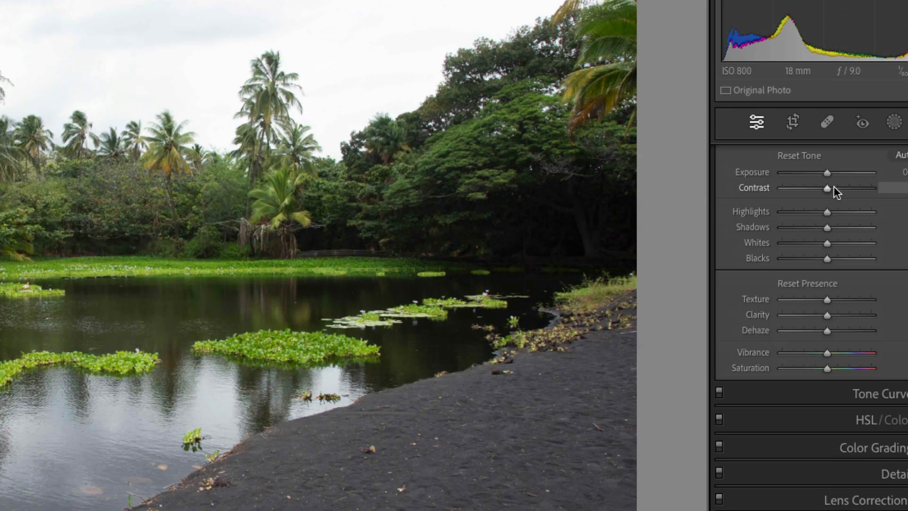
pyautogui.click(833, 188)
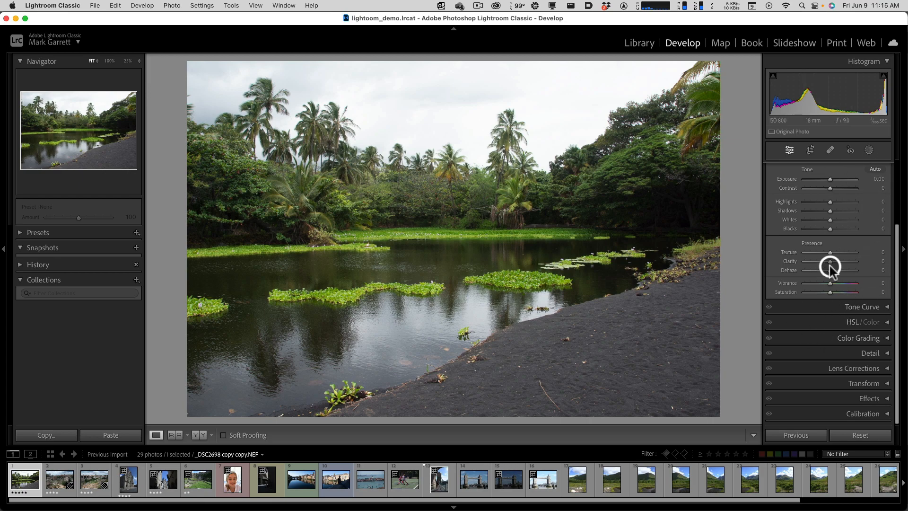
# - Alternate between Camera Raw and Lightroom Classic to compare their Basic adjustment controls
pyautogui.middleClick(823, 300)
pyautogui.click(283, 343)
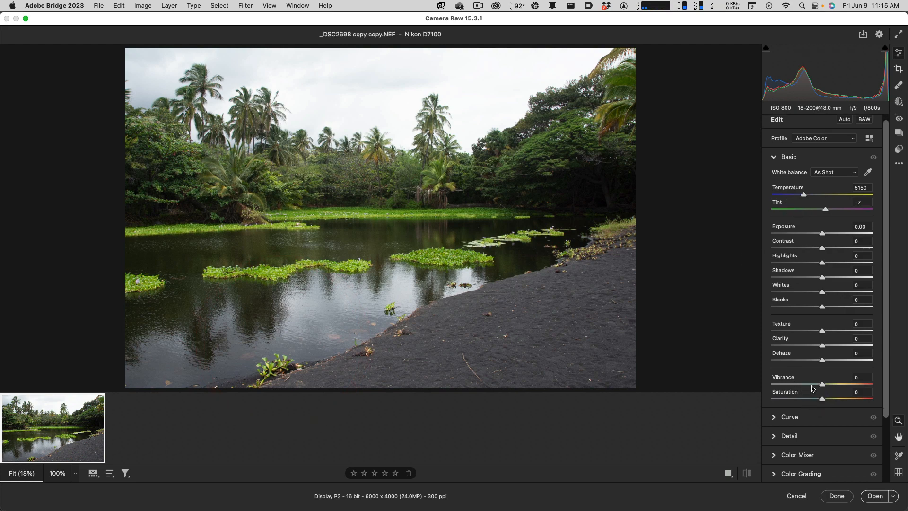
pyautogui.middleClick(798, 377)
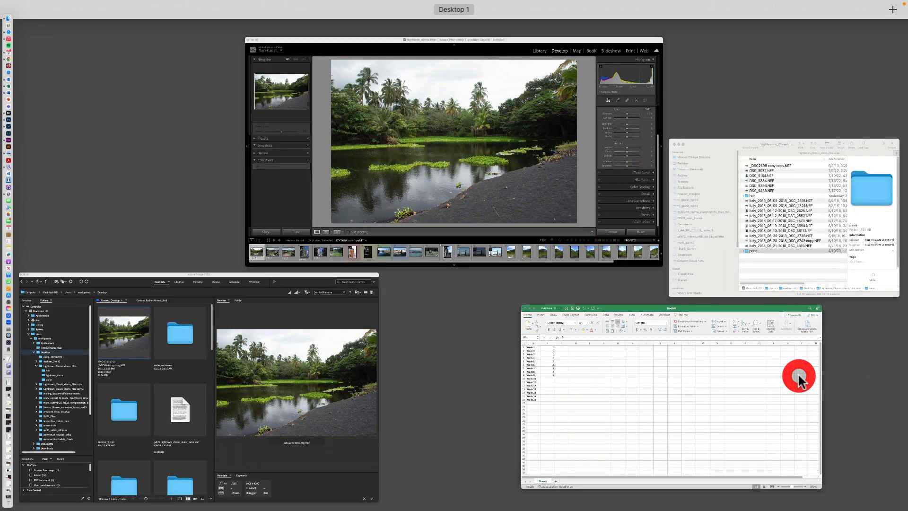
pyautogui.click(524, 208)
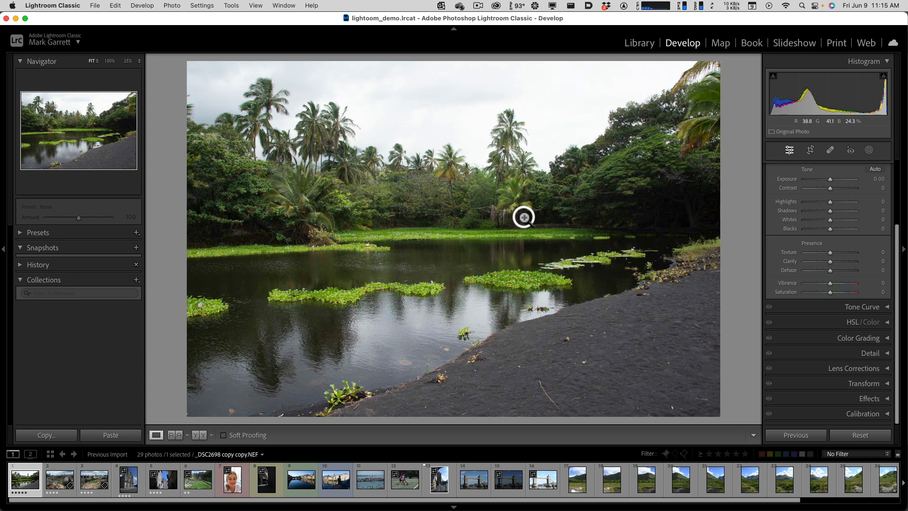
pyautogui.middleClick(851, 294)
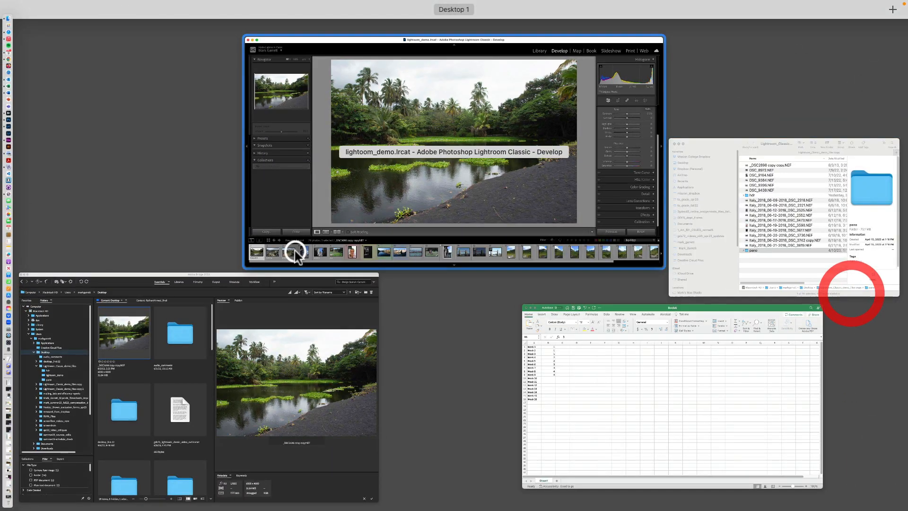
pyautogui.click(302, 346)
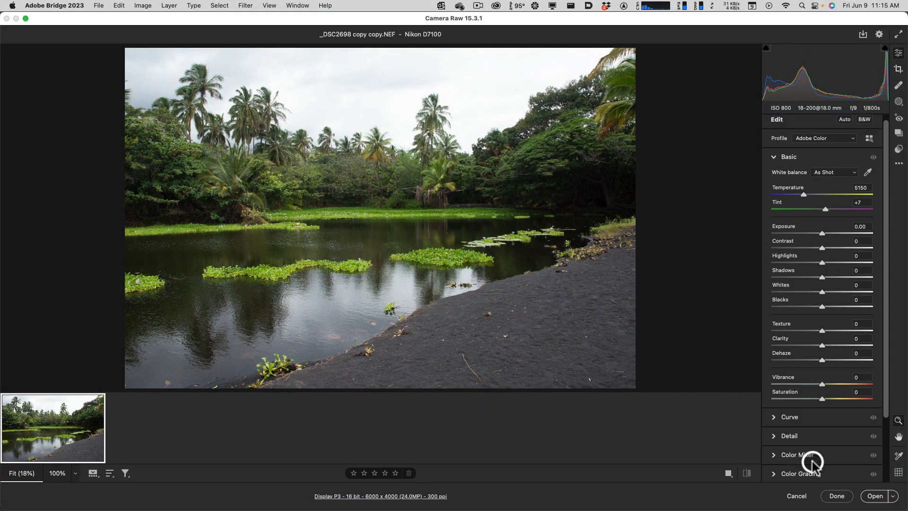
# - Cancel the Camera Raw session and look at the photo's keywords and metadata in Bridge
pyautogui.click(796, 493)
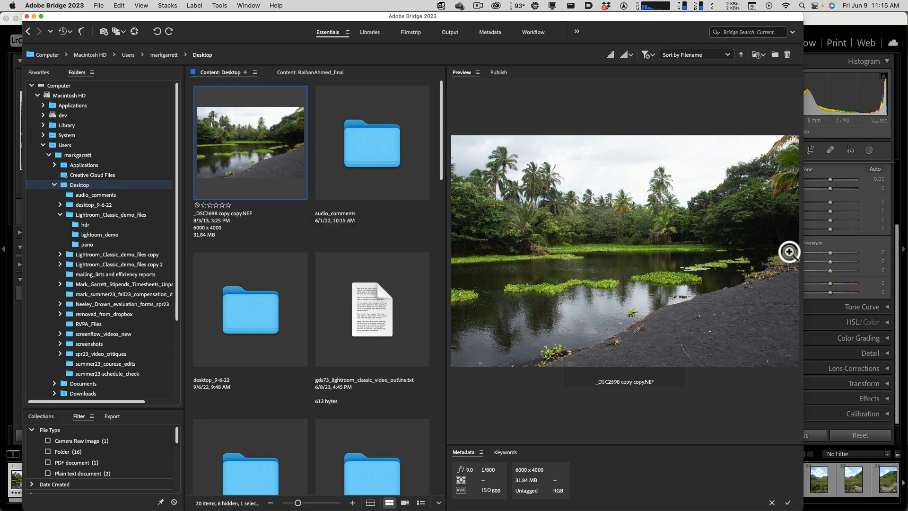
pyautogui.click(505, 453)
pyautogui.click(463, 452)
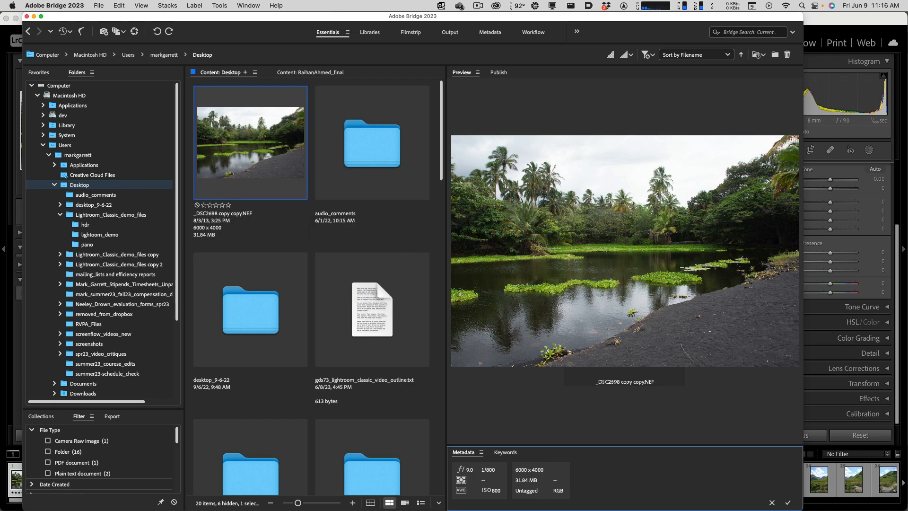
# - Switch to Lightroom Classic and set the photo's Exposure to -0.75 and Highlights to +41
pyautogui.click(833, 18)
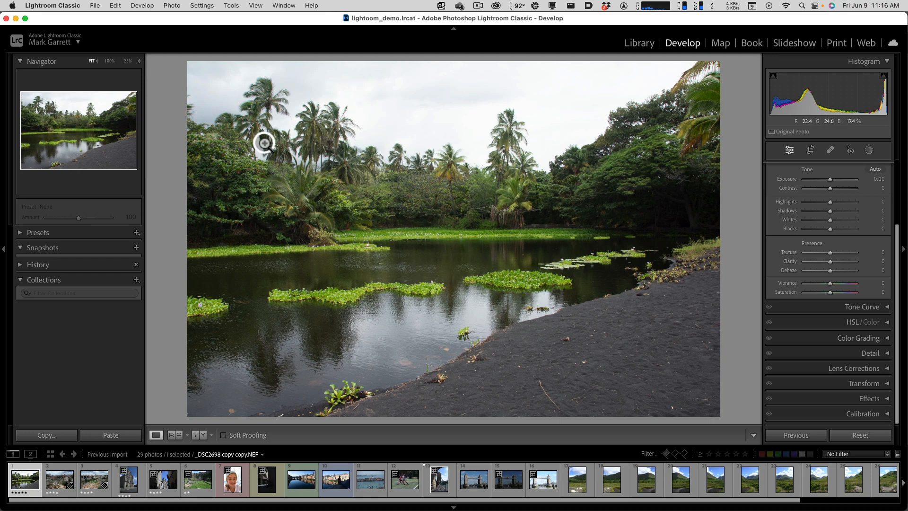
pyautogui.click(251, 23)
pyautogui.click(251, 24)
pyautogui.moveTo(825, 204); pyautogui.dragTo(826, 178)
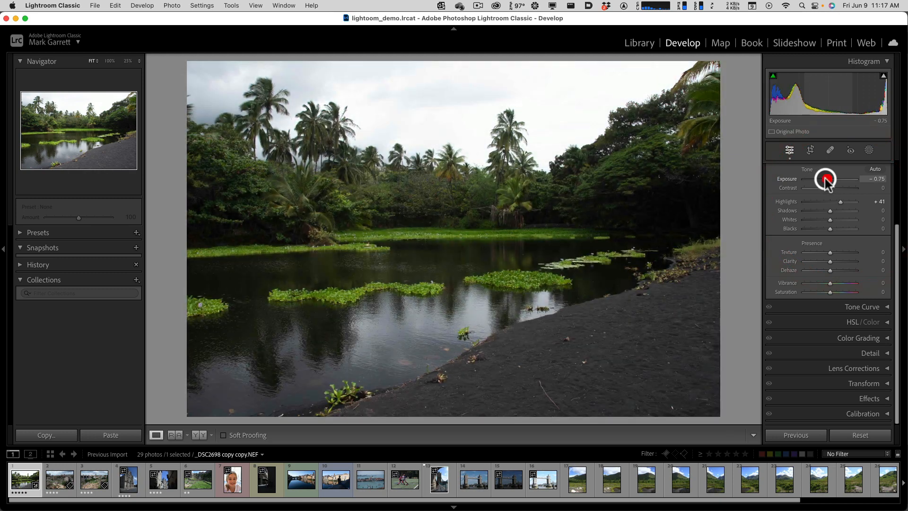
pyautogui.click(699, 373)
pyautogui.click(695, 367)
pyautogui.click(694, 366)
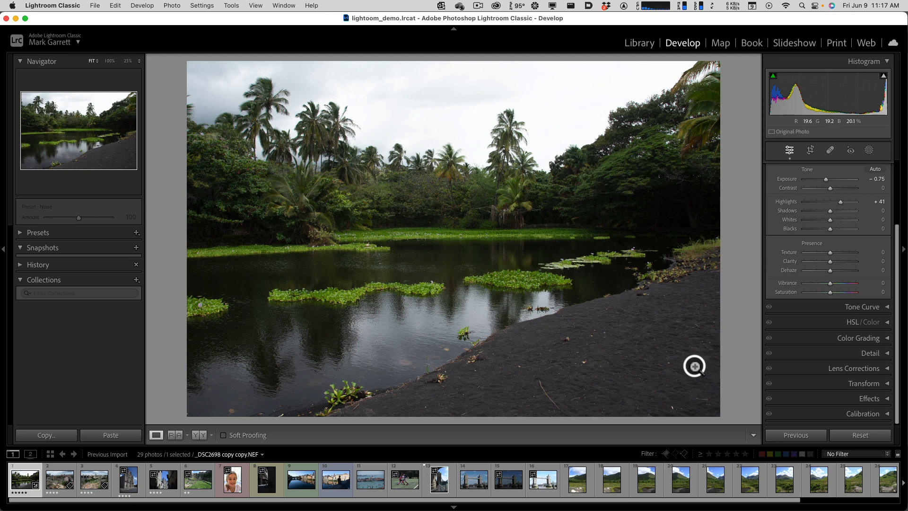
pyautogui.click(695, 365)
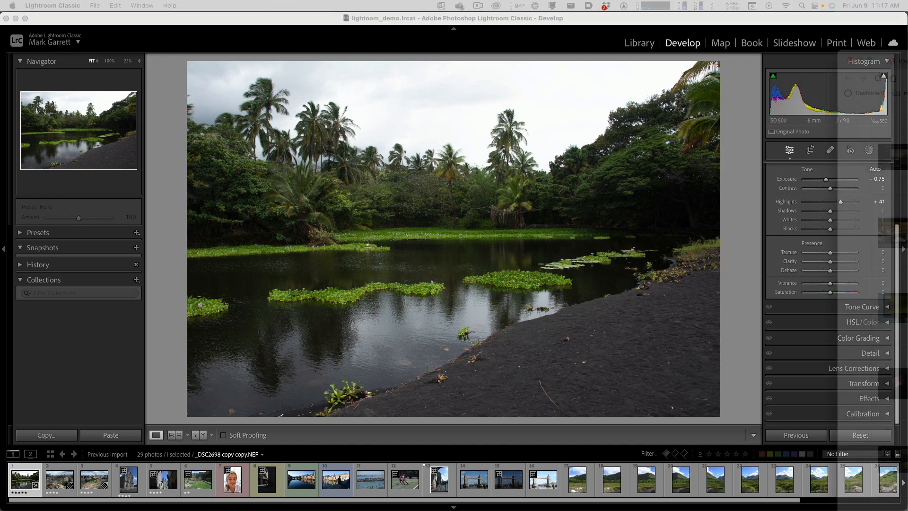
# - Bring the Chrome window with the shotkit.com article into view and examine the top Lightroom alternatives, including Skylum Luminar
pyautogui.moveTo(907, 126); pyautogui.dragTo(640, 42)
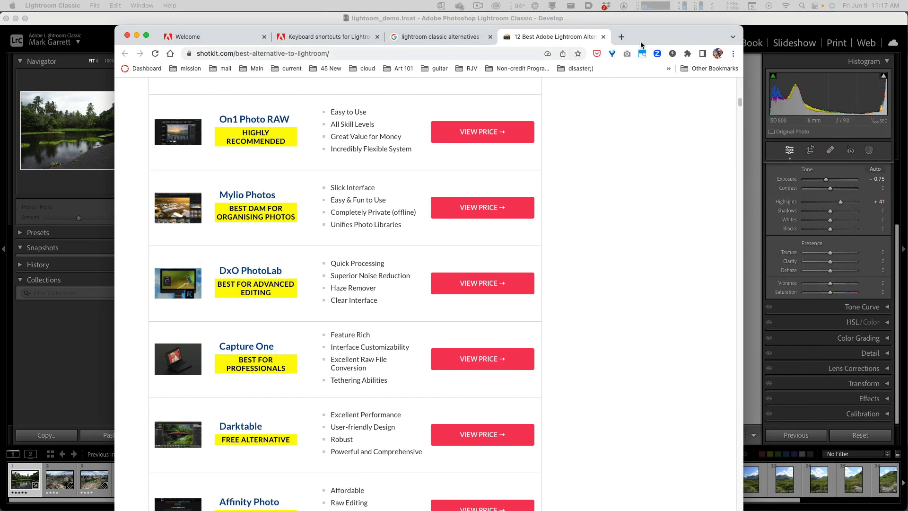
pyautogui.click(640, 41)
pyautogui.scroll(3, 496, 257)
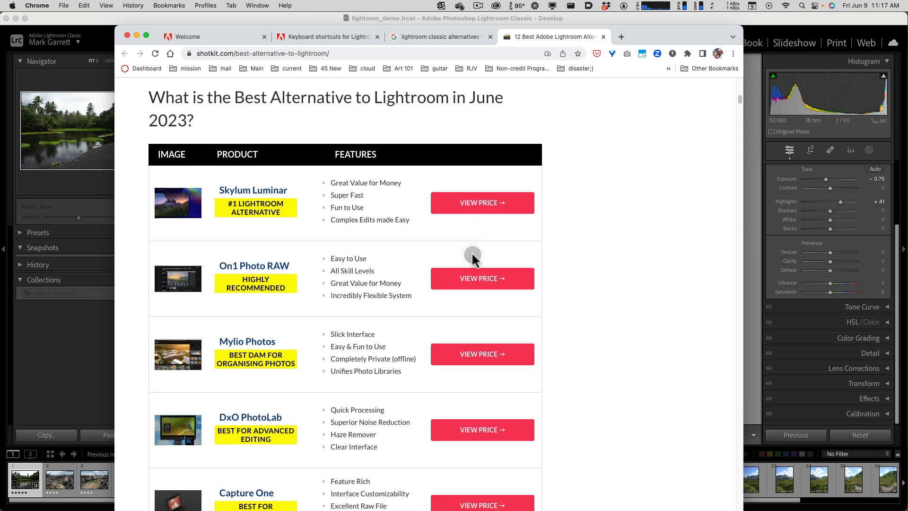
pyautogui.scroll(-1, 472, 252)
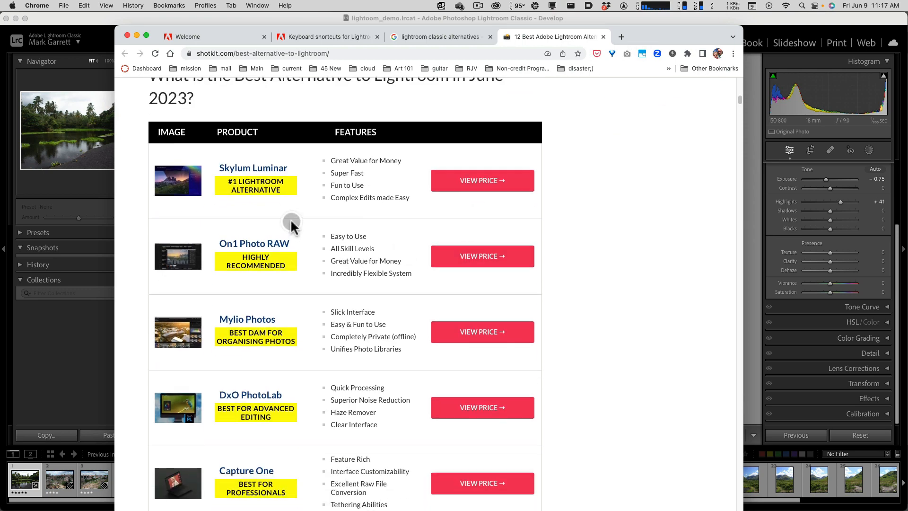
pyautogui.click(261, 168)
pyautogui.click(261, 169)
pyautogui.click(617, 220)
# - Read through the rest of the alternatives table down to Polarr, and move the browser window off Lightroom Classic
pyautogui.scroll(-3, 589, 246)
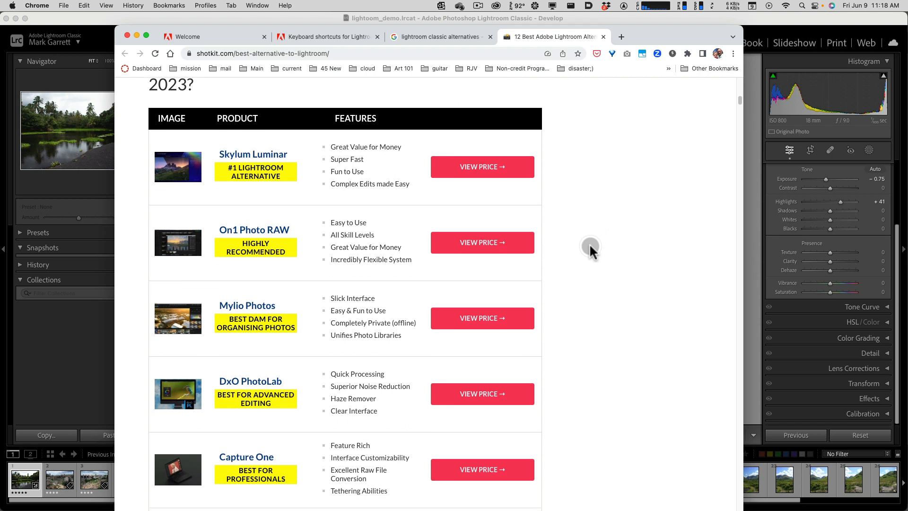
pyautogui.click(589, 245)
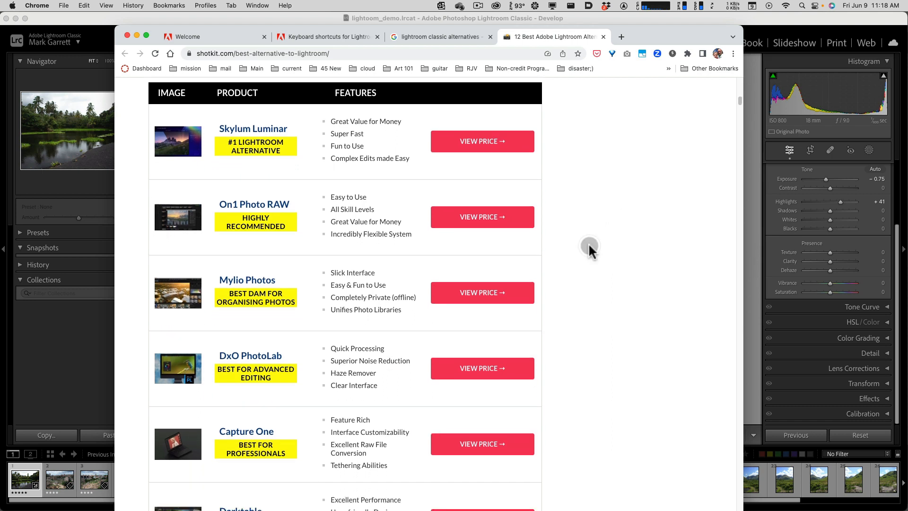
pyautogui.scroll(-5, 588, 243)
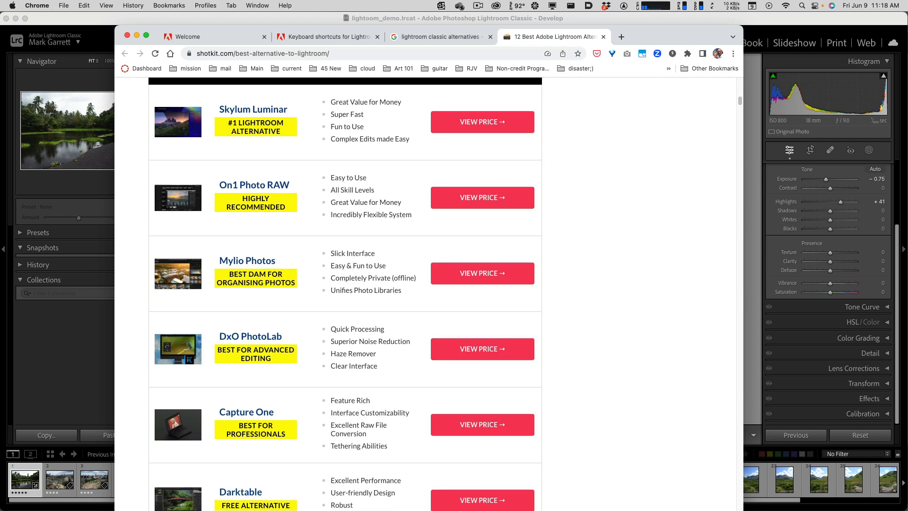
pyautogui.click(285, 343)
pyautogui.scroll(-6, 307, 348)
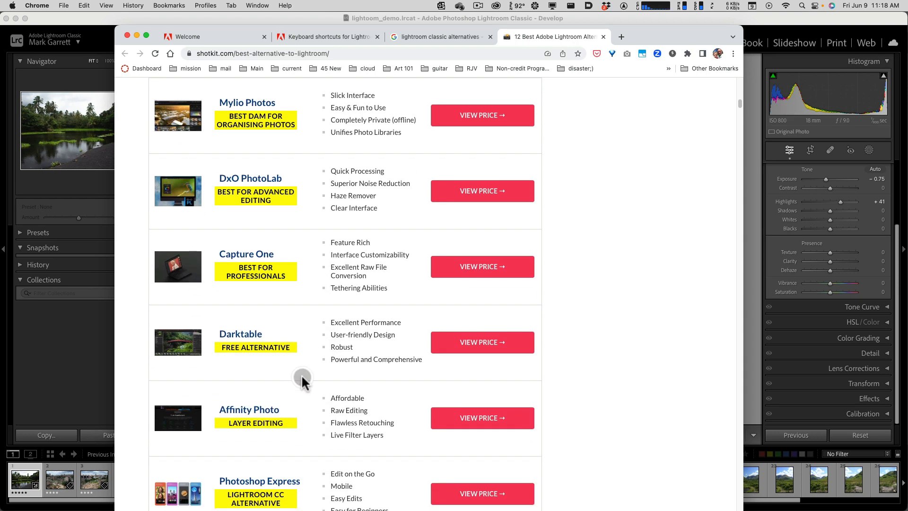
pyautogui.scroll(-3, 294, 408)
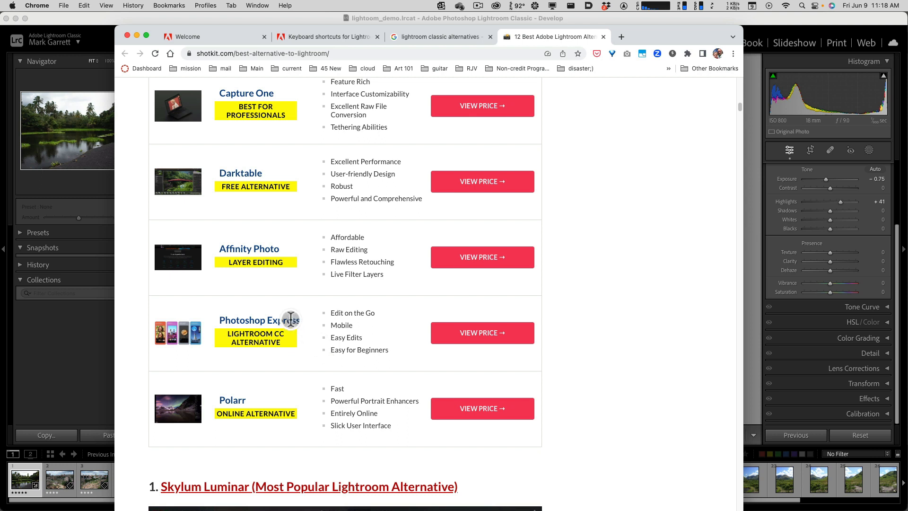
pyautogui.scroll(5, 415, 314)
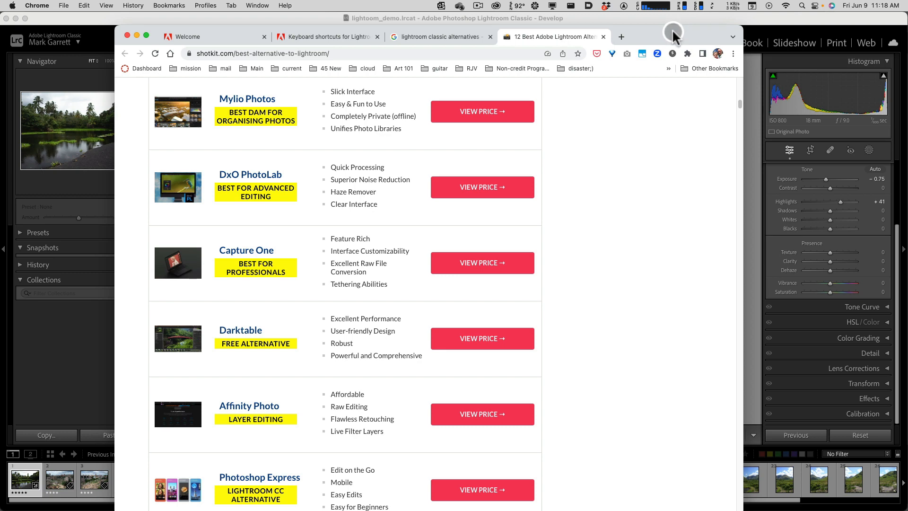
pyautogui.moveTo(673, 33); pyautogui.dragTo(907, 62)
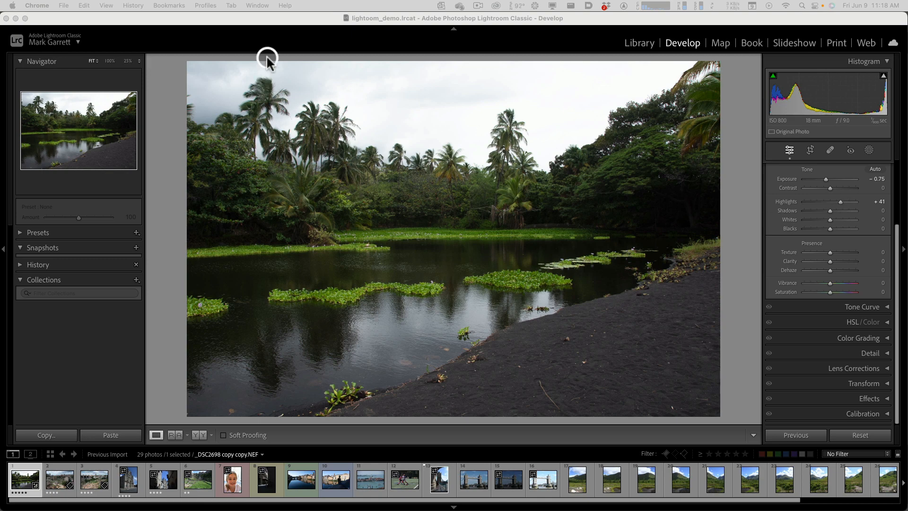
# - Return to Lightroom Classic and set the photo's Exposure to +0.70 and Texture to +54
pyautogui.click(261, 21)
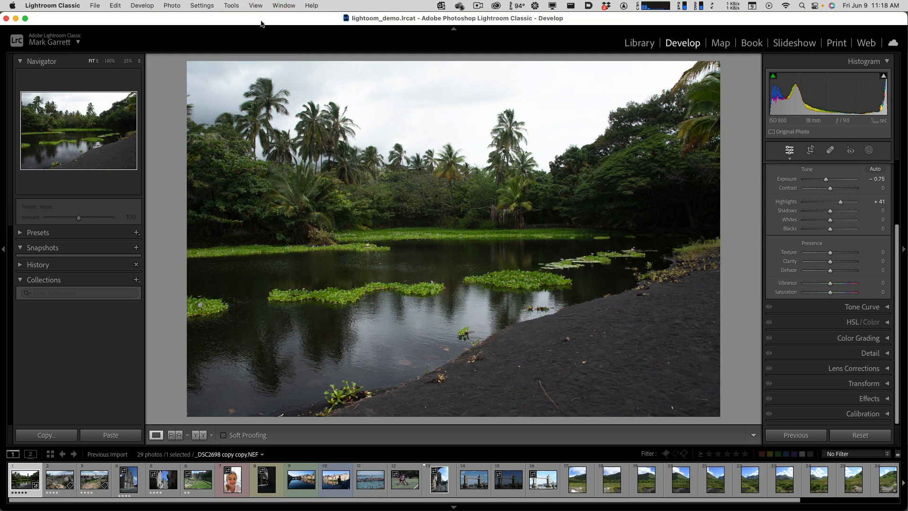
pyautogui.moveTo(827, 179)
pyautogui.mouseDown()
pyautogui.moveTo(837, 185)
pyautogui.moveTo(830, 180)
pyautogui.mouseUp()
pyautogui.moveTo(829, 252)
pyautogui.mouseDown()
pyautogui.moveTo(813, 251)
pyautogui.moveTo(843, 252)
pyautogui.mouseUp()
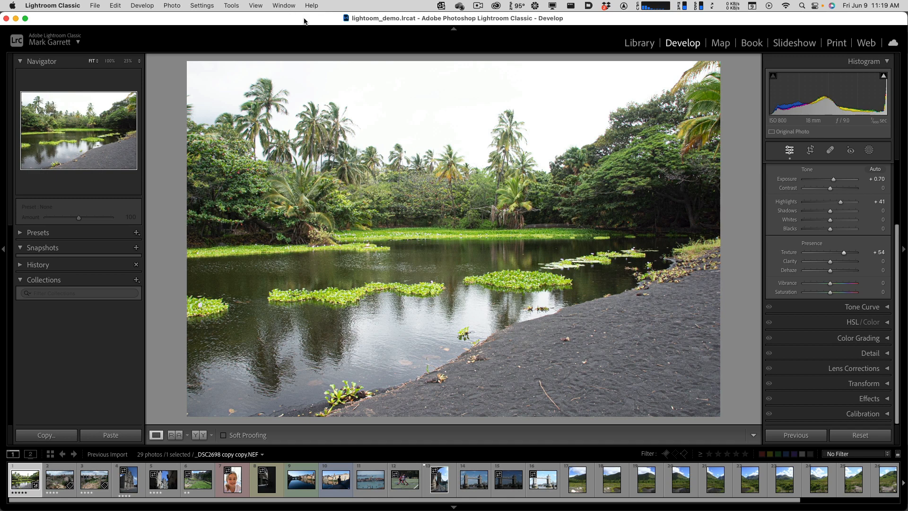
# - Bring the Finder window for Lightroom_Classic_demo_files copy forward, clear the Excel workbook out of the way, and reposition the Finder window
pyautogui.click(95, 6)
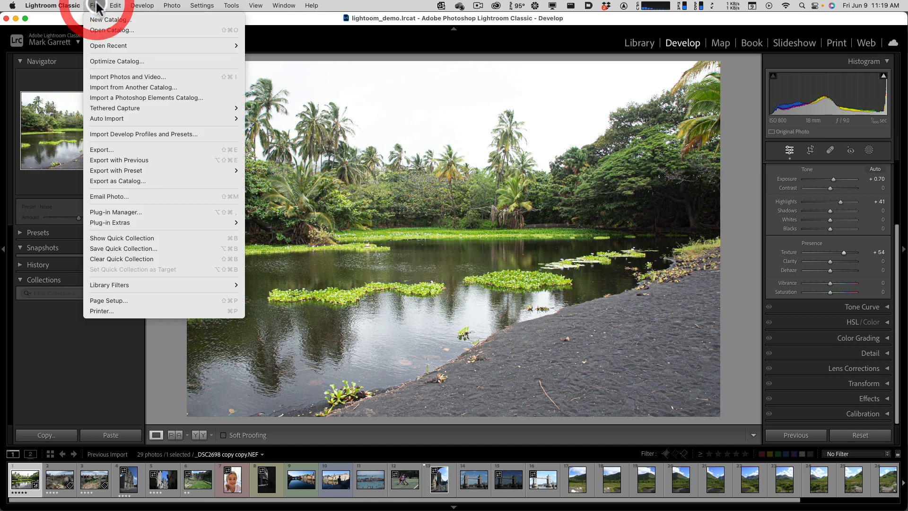
pyautogui.click(96, 6)
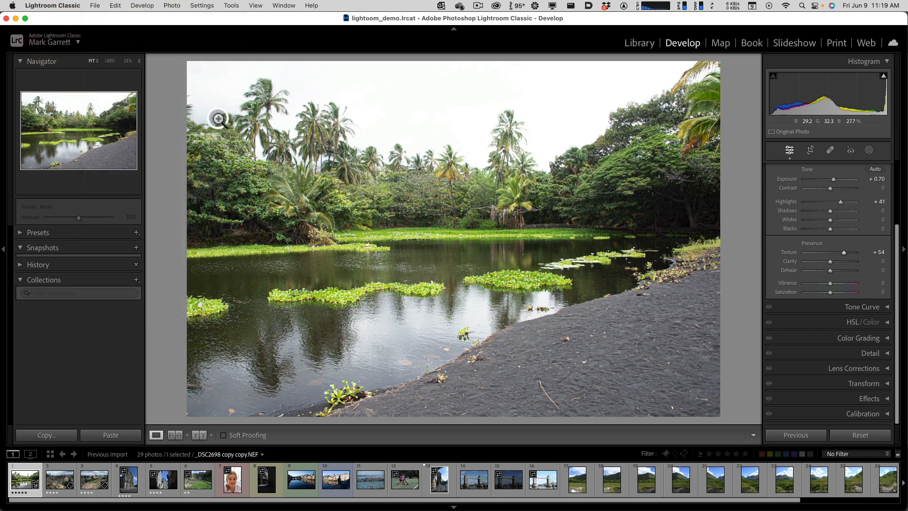
pyautogui.middleClick(178, 64)
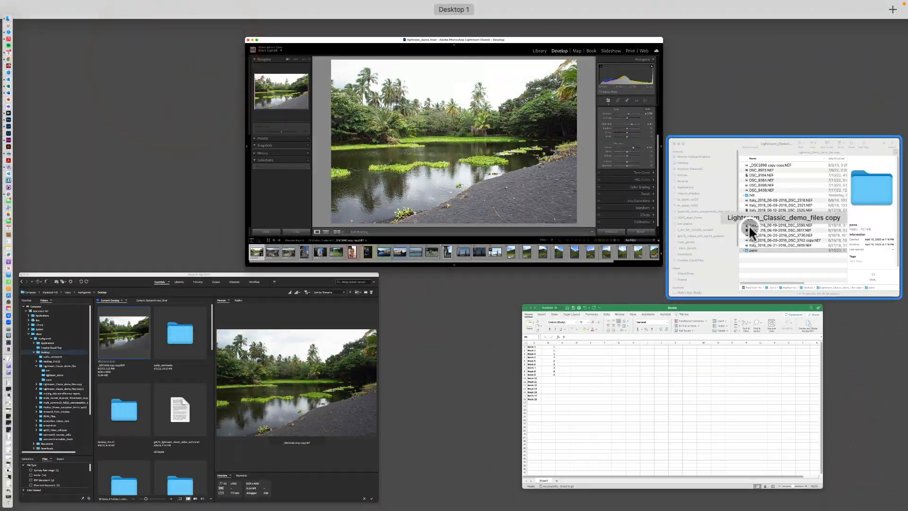
pyautogui.click(749, 227)
pyautogui.middleClick(740, 223)
pyautogui.click(582, 365)
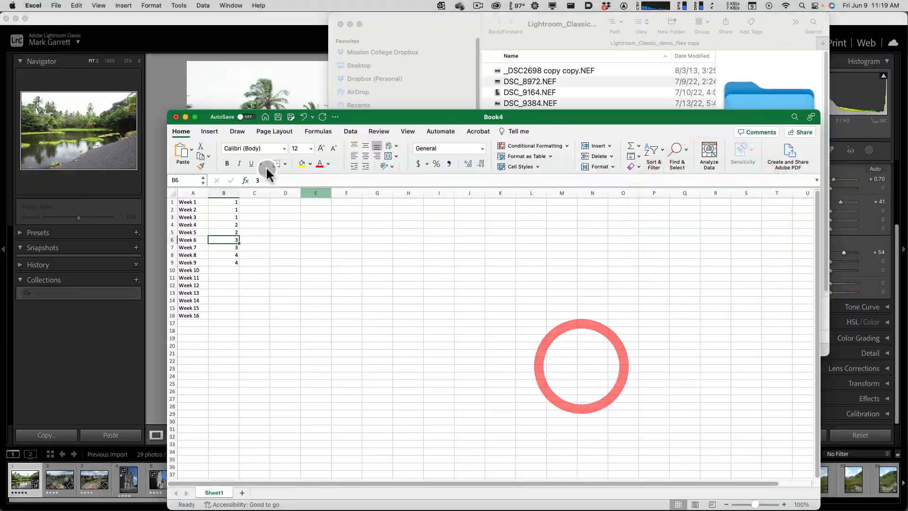
pyautogui.click(183, 117)
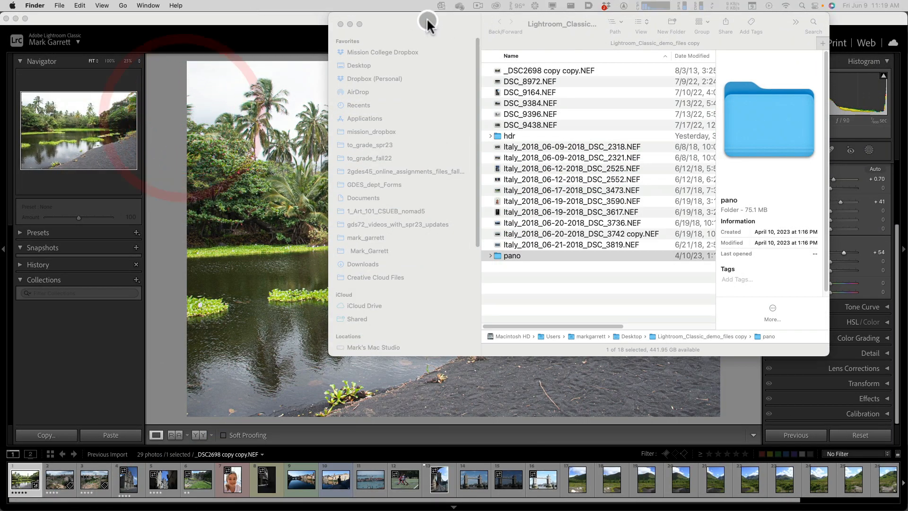
pyautogui.moveTo(426, 20); pyautogui.dragTo(342, 45)
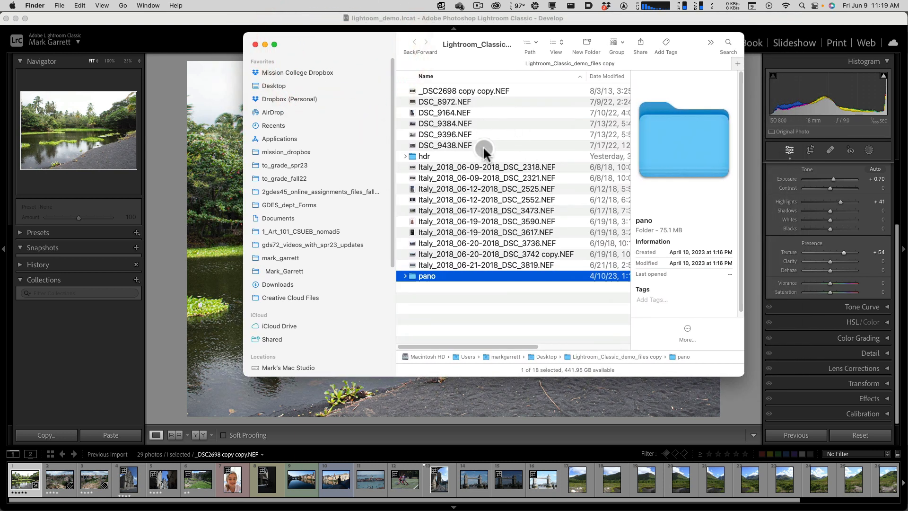
# - Preview the Italy NEF files DSC_3590, DSC_2552 and DSC_3473 in the Finder window
pyautogui.click(530, 222)
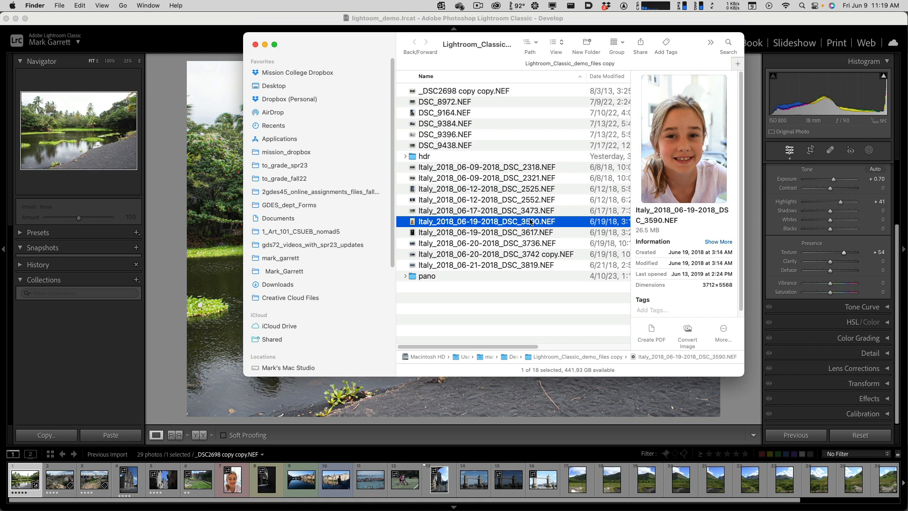
pyautogui.click(521, 210)
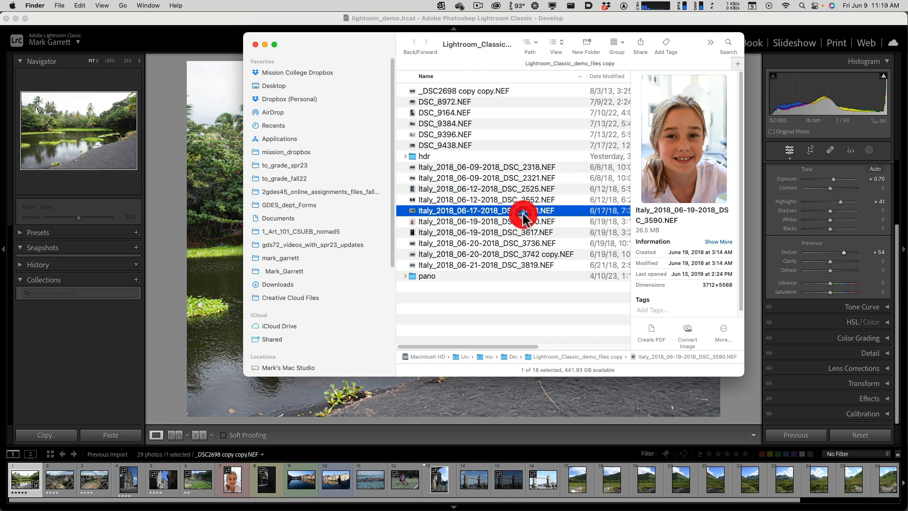
pyautogui.click(516, 201)
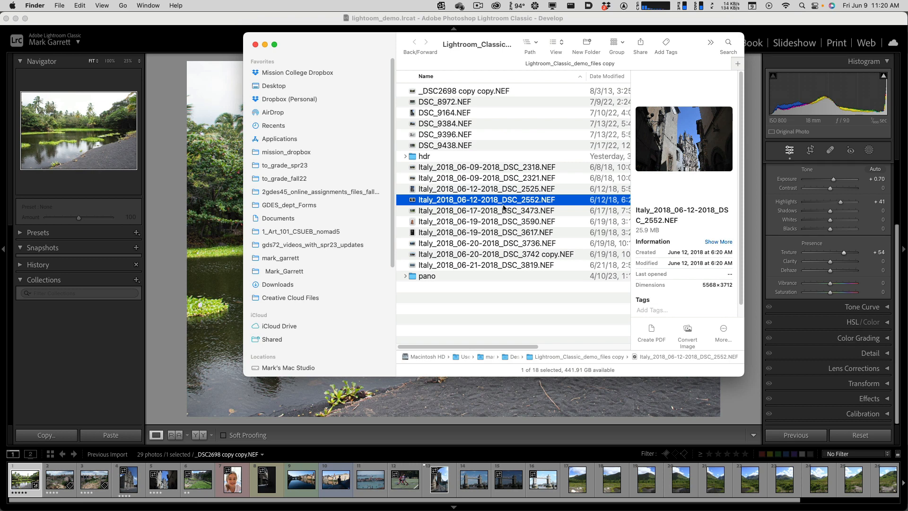
pyautogui.click(503, 205)
pyautogui.click(497, 212)
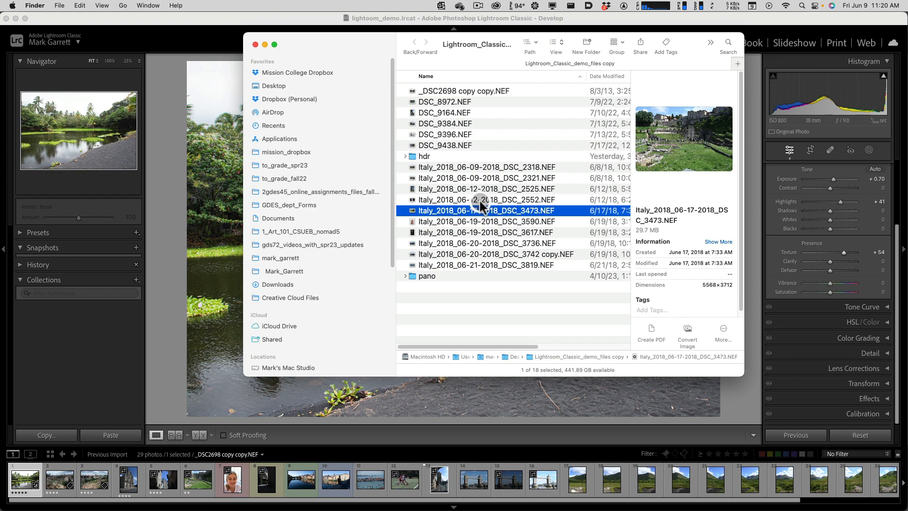
# - Switch to Lightroom Classic and create a new catalog named lightroom_demo inside the Desktop folder Lightroom_Classic_demo_files copy
pyautogui.click(224, 24)
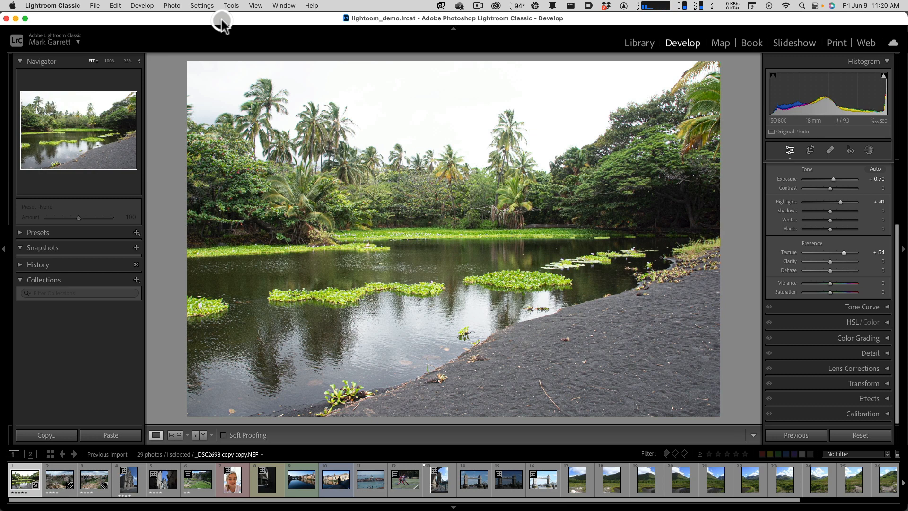
pyautogui.click(94, 5)
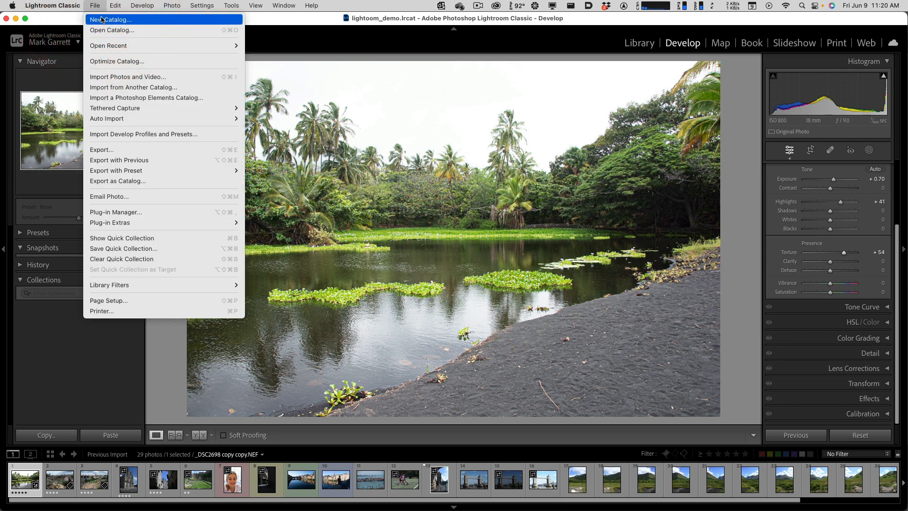
pyautogui.click(101, 19)
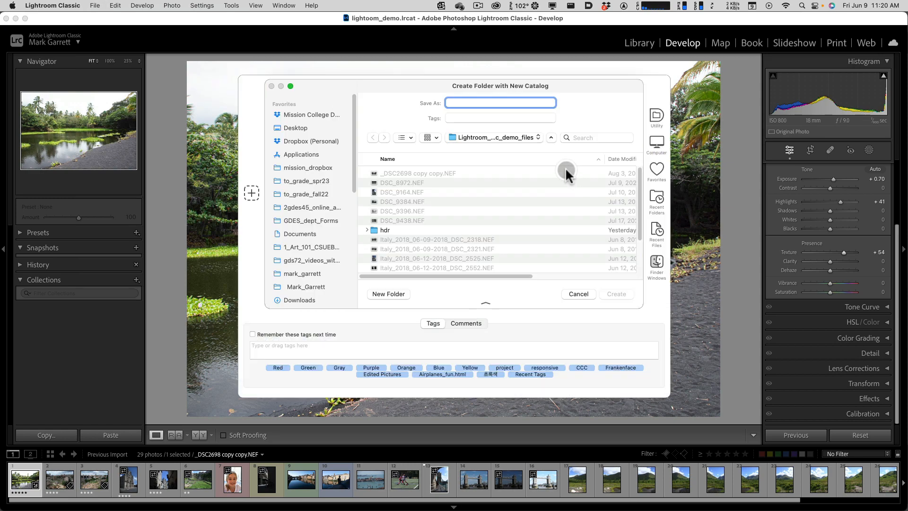
pyautogui.click(296, 128)
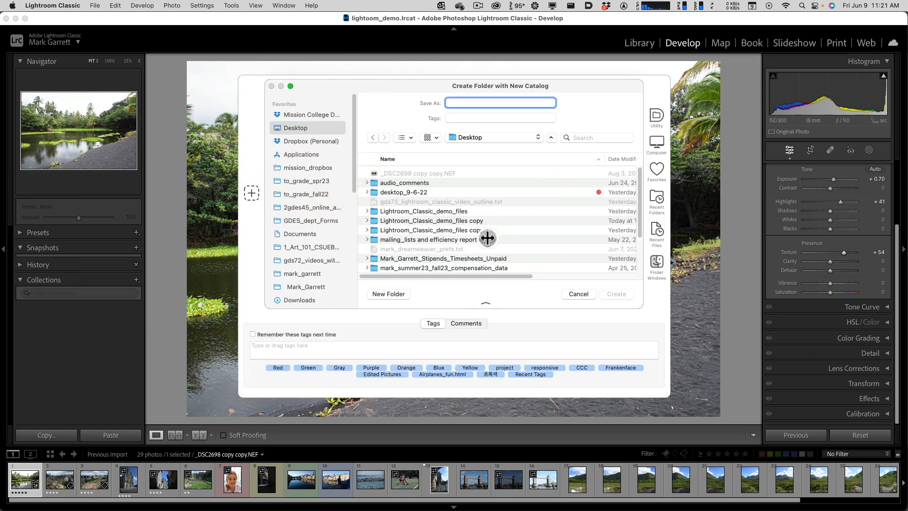
pyautogui.doubleClick(461, 223)
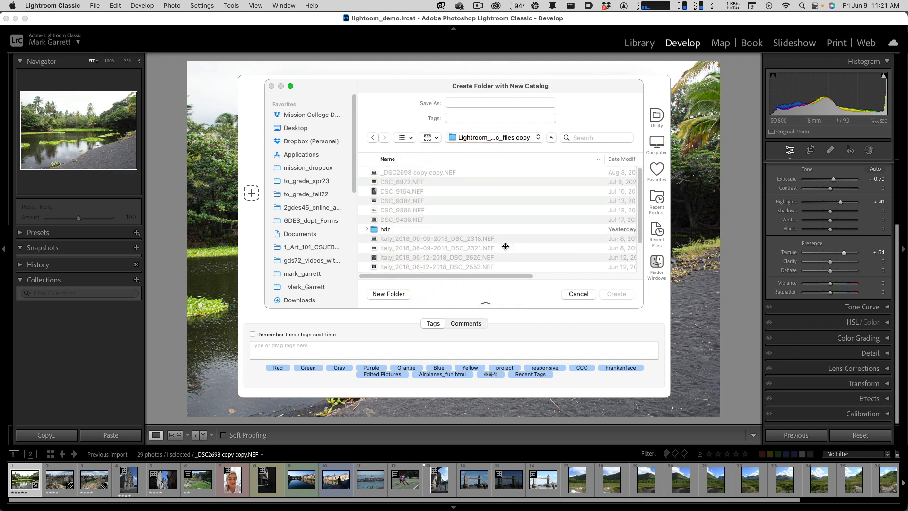
pyautogui.click(469, 102)
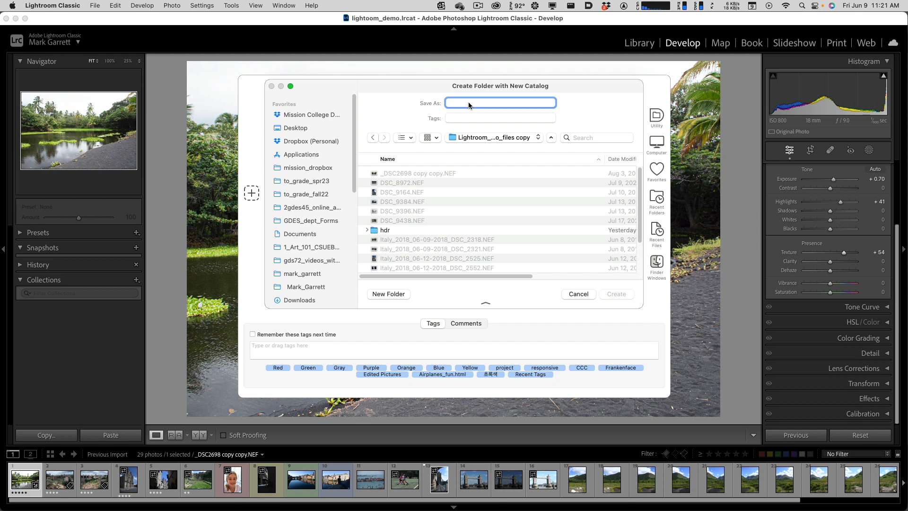
pyautogui.write('lightroom_demo')
pyautogui.click(616, 293)
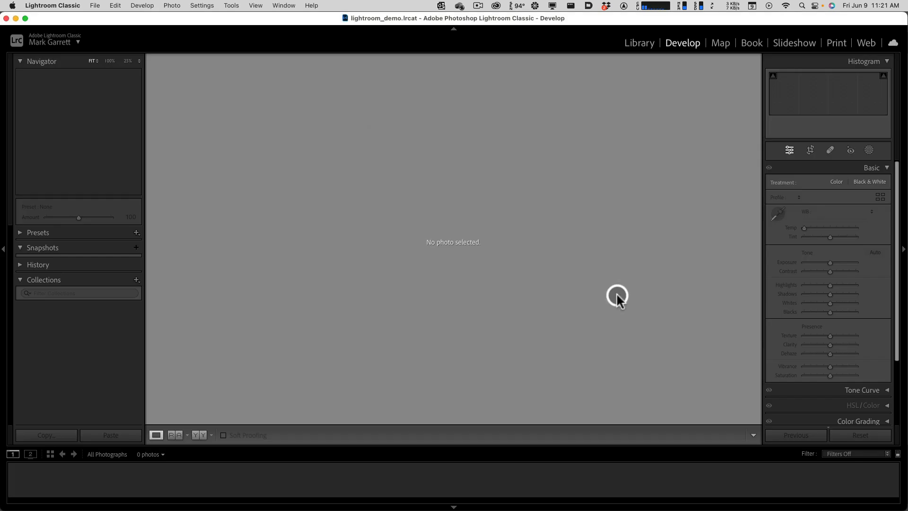
# - In Finder, expand the lightroom_demo folder, enlarge the window, and examine the catalog's files
pyautogui.hotkey('ctrl', 'Up')
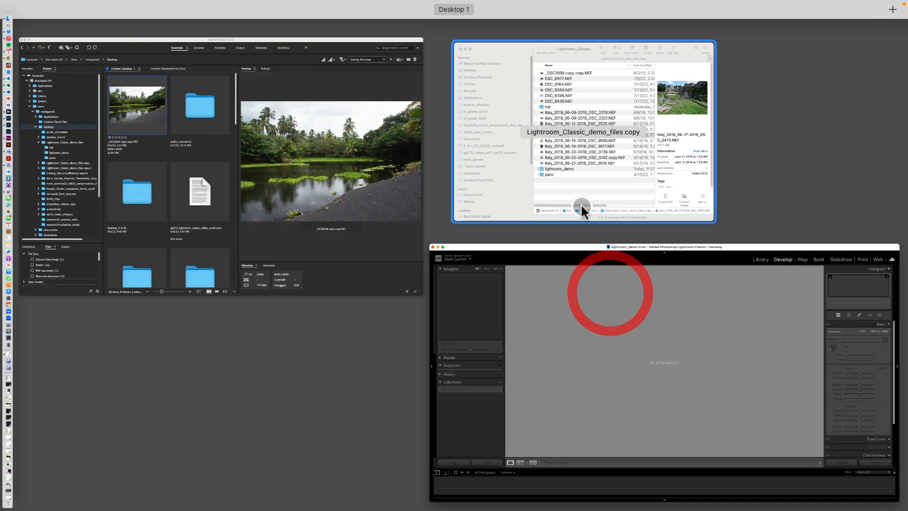
pyautogui.click(574, 193)
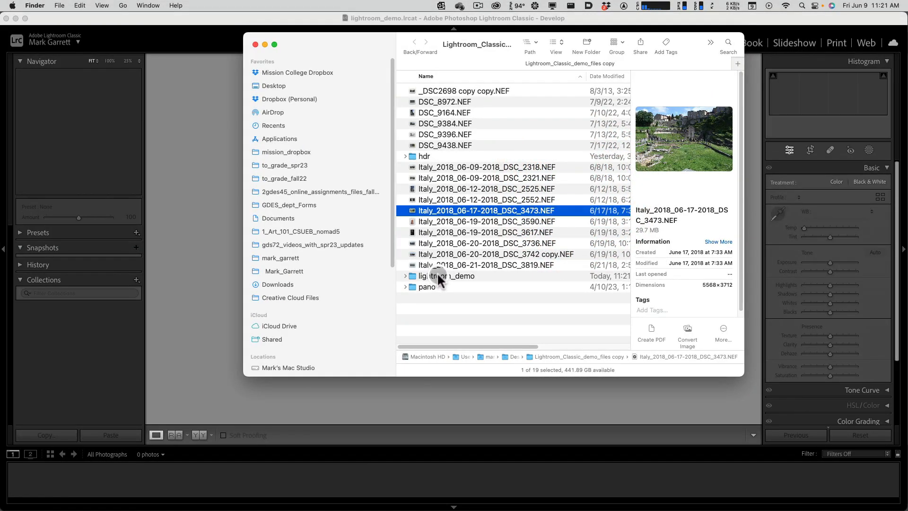
pyautogui.click(405, 276)
pyautogui.moveTo(737, 367); pyautogui.dragTo(799, 427)
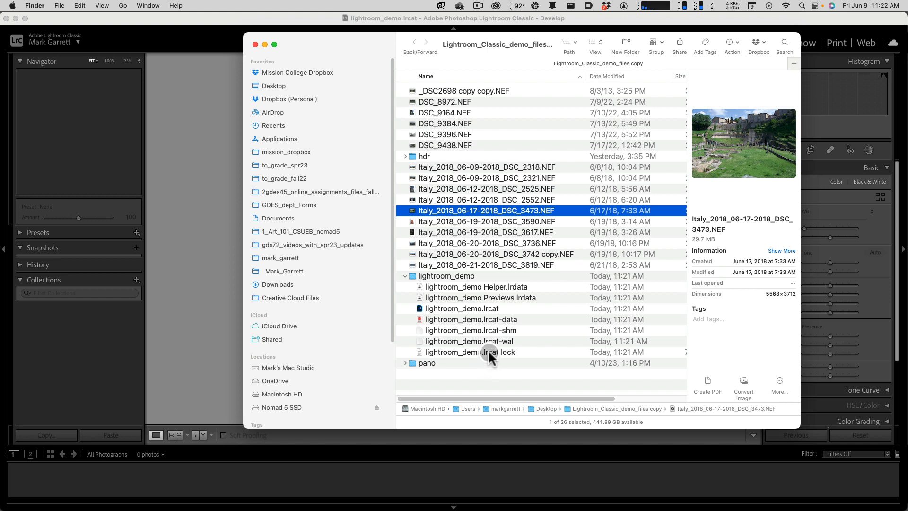
pyautogui.click(439, 274)
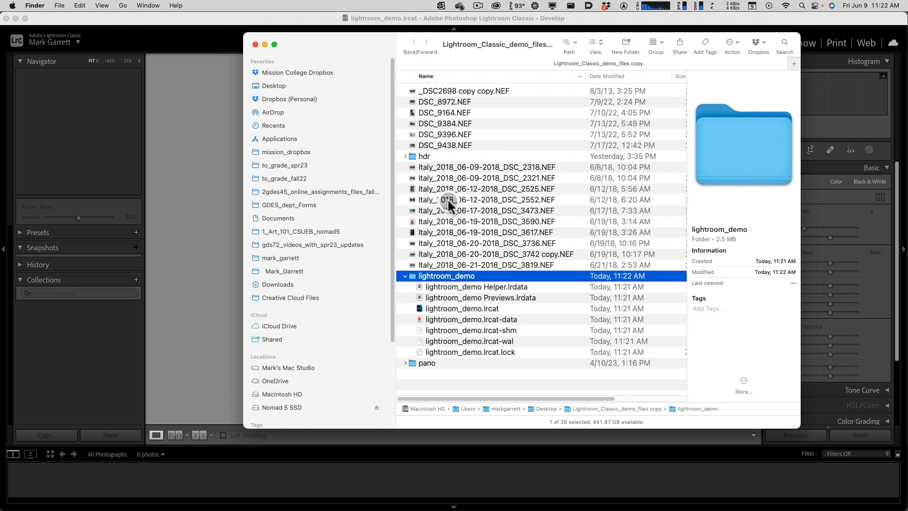
# - Back in Lightroom Classic, start a photo and video import with the Desktop folder Lightroom_Classic_demo_files as the source
pyautogui.click(268, 18)
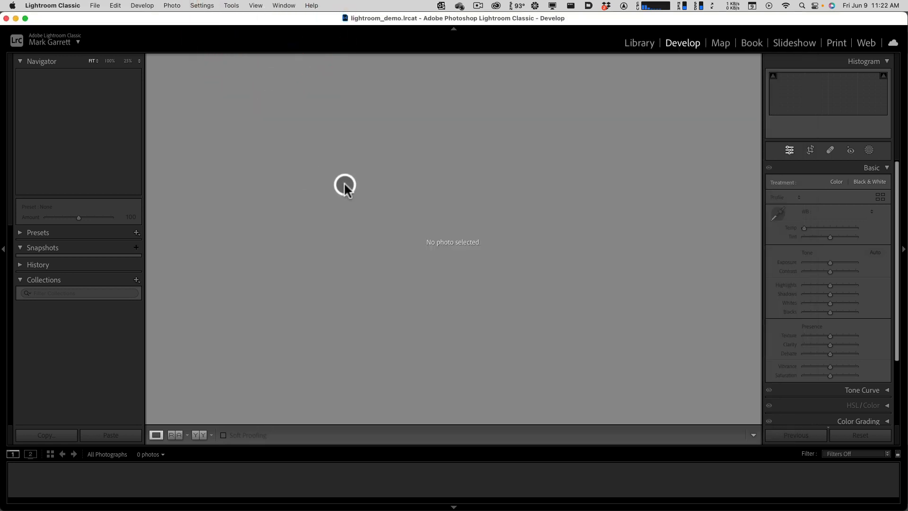
pyautogui.click(95, 6)
pyautogui.click(95, 5)
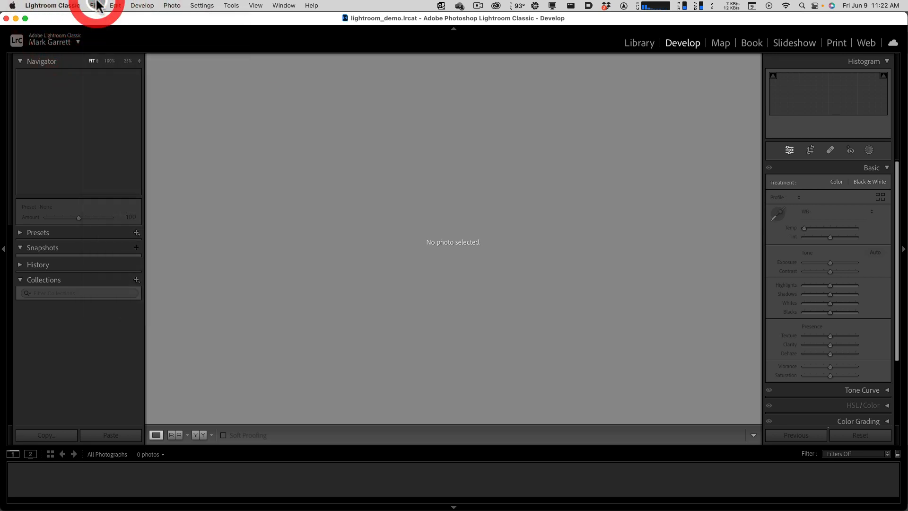
pyautogui.click(97, 6)
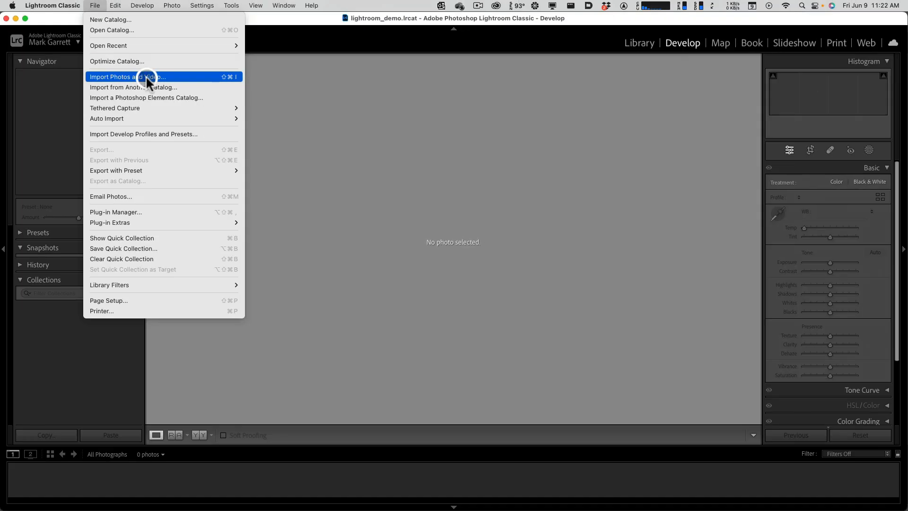
pyautogui.click(145, 77)
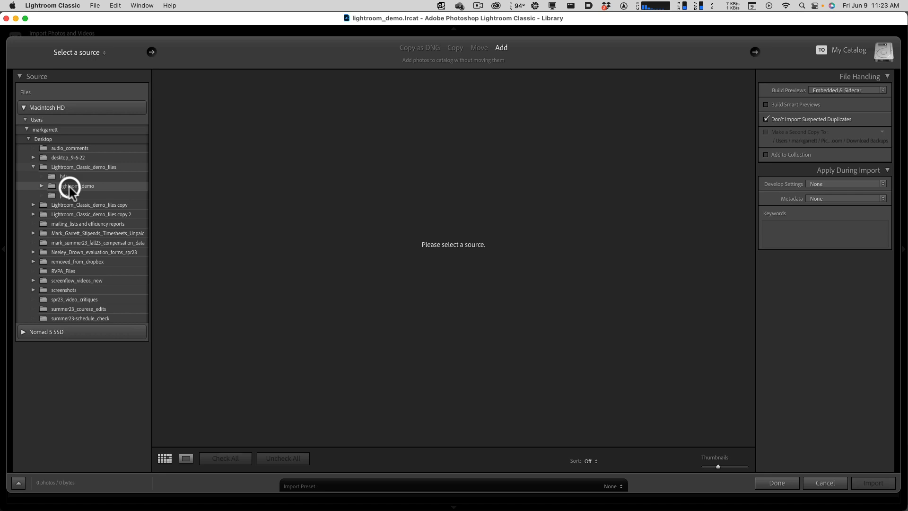
pyautogui.click(57, 168)
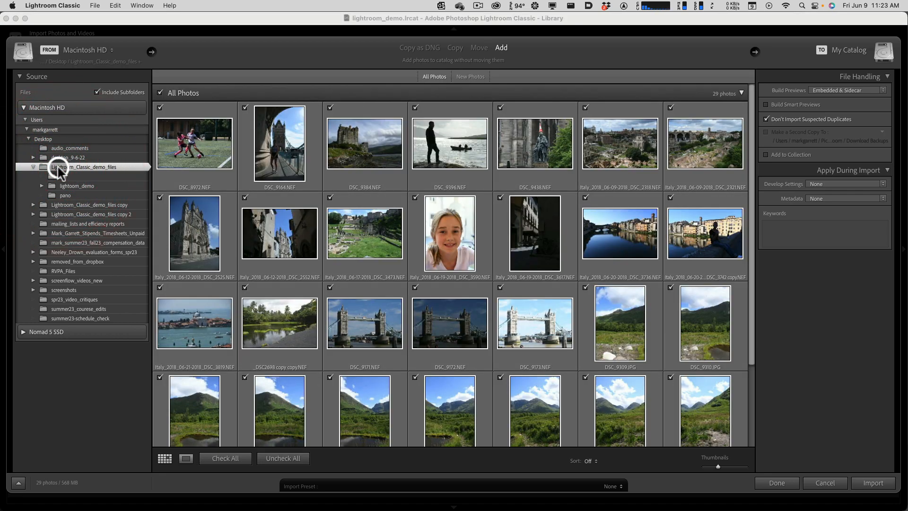
# - Review the thumbnails and the Develop Settings options, and import all checked photos by adding them to the catalog
pyautogui.scroll(-3, 442, 288)
pyautogui.scroll(3, 441, 288)
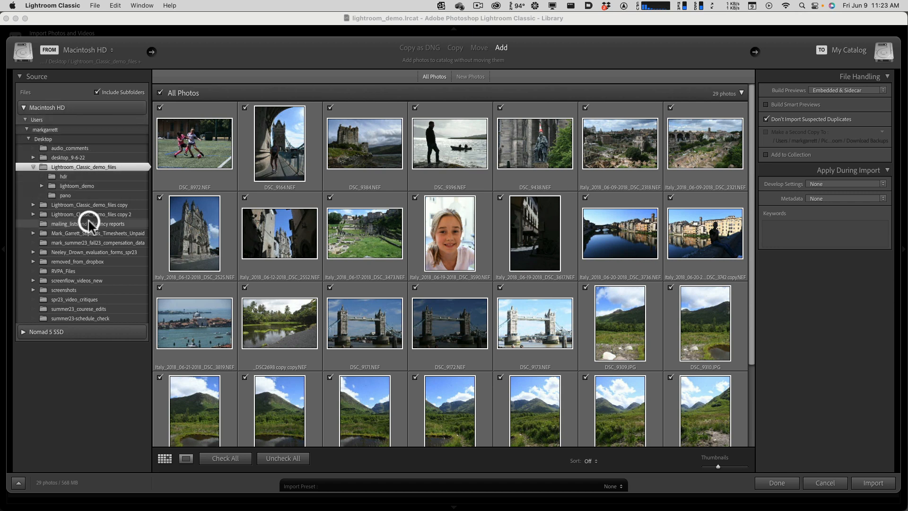
pyautogui.scroll(-3, 509, 307)
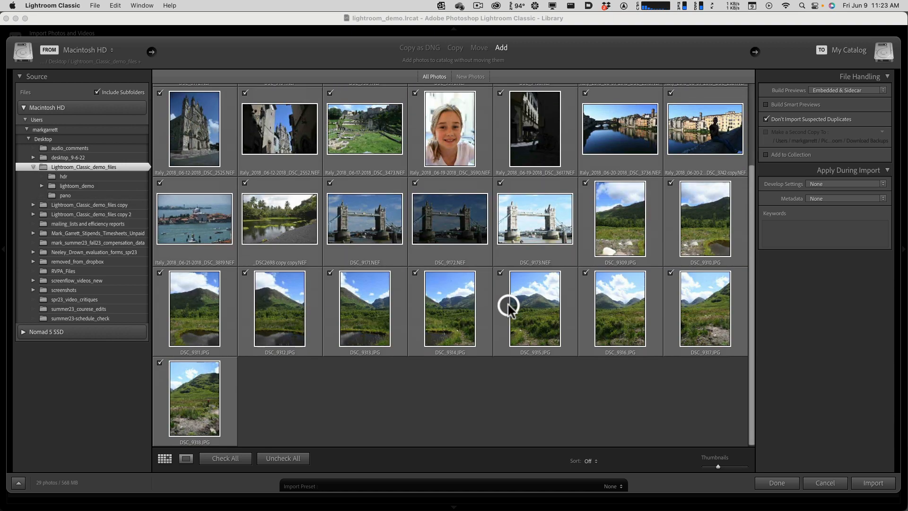
pyautogui.scroll(2, 317, 368)
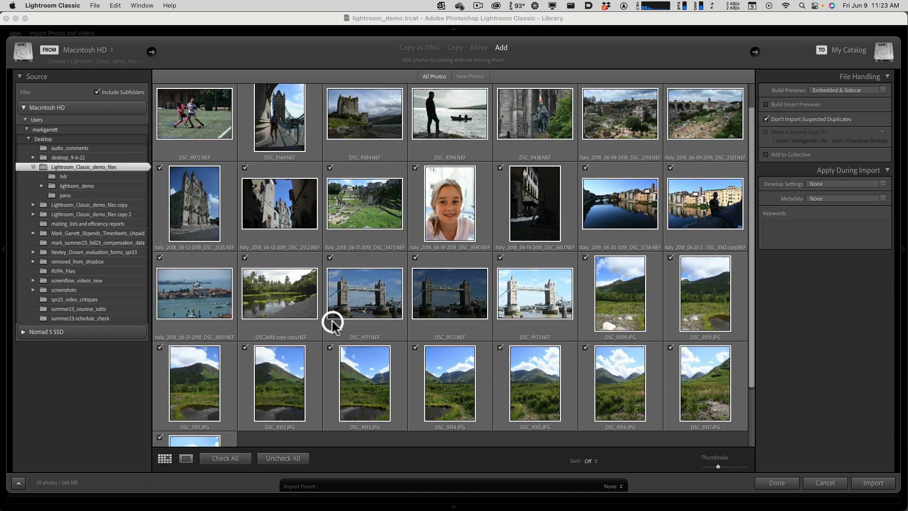
pyautogui.scroll(-2, 332, 323)
pyautogui.scroll(4, 338, 303)
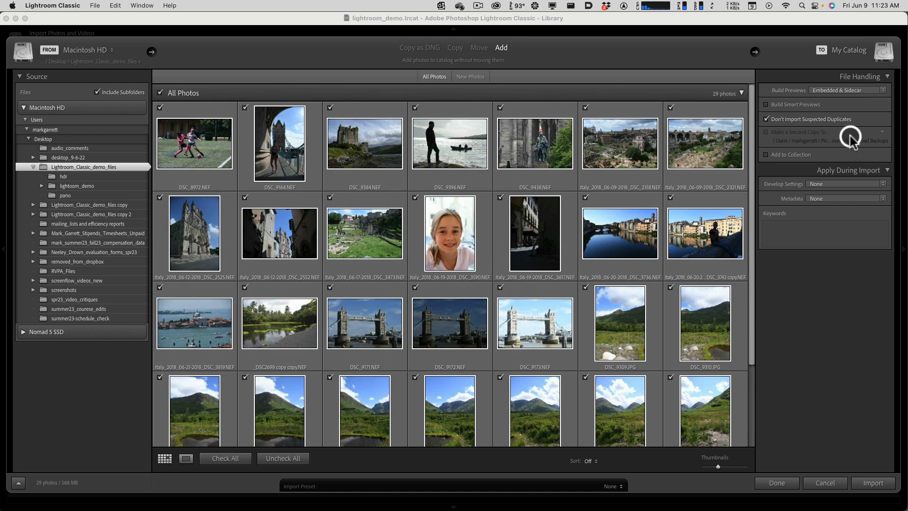
pyautogui.press('alt')
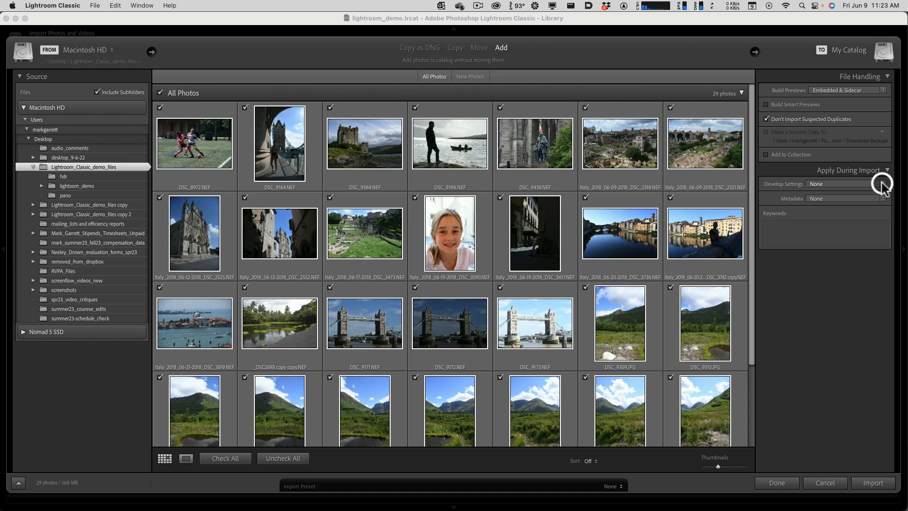
pyautogui.press('alt')
pyautogui.click(882, 184)
pyautogui.click(804, 75)
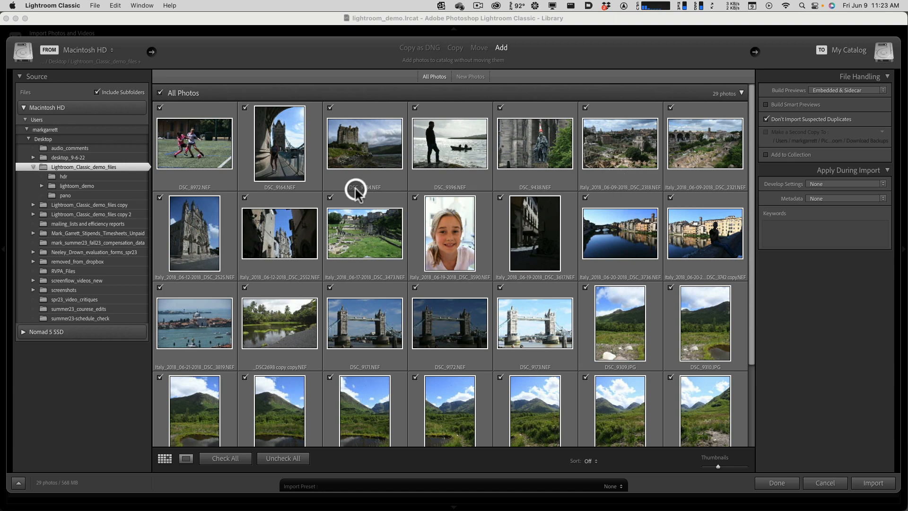
pyautogui.click(870, 484)
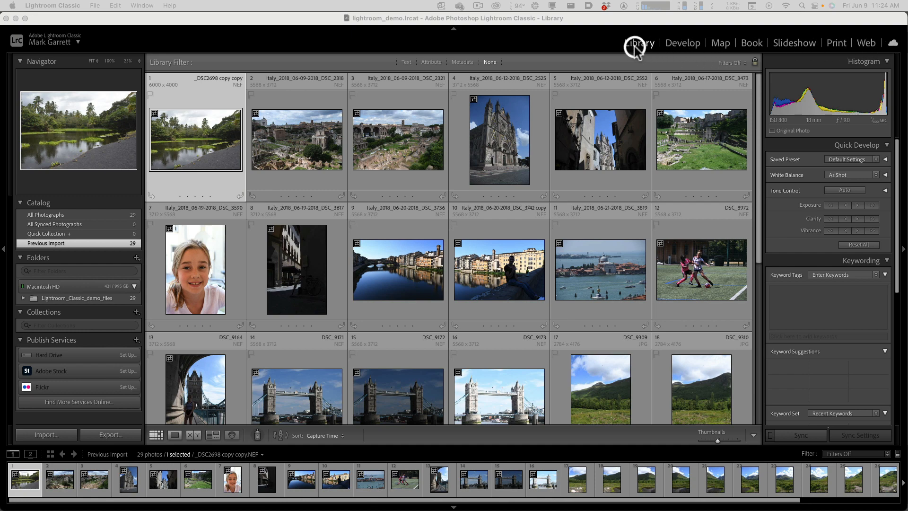
# - Look through the imported photos in the Library, and view the Develop and Map modules
pyautogui.scroll(-4, 518, 231)
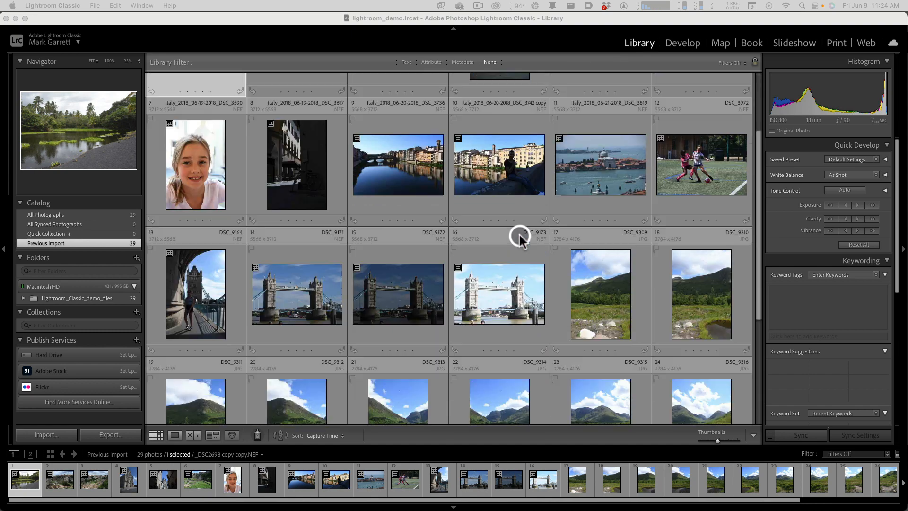
pyautogui.scroll(1, 520, 230)
pyautogui.click(688, 41)
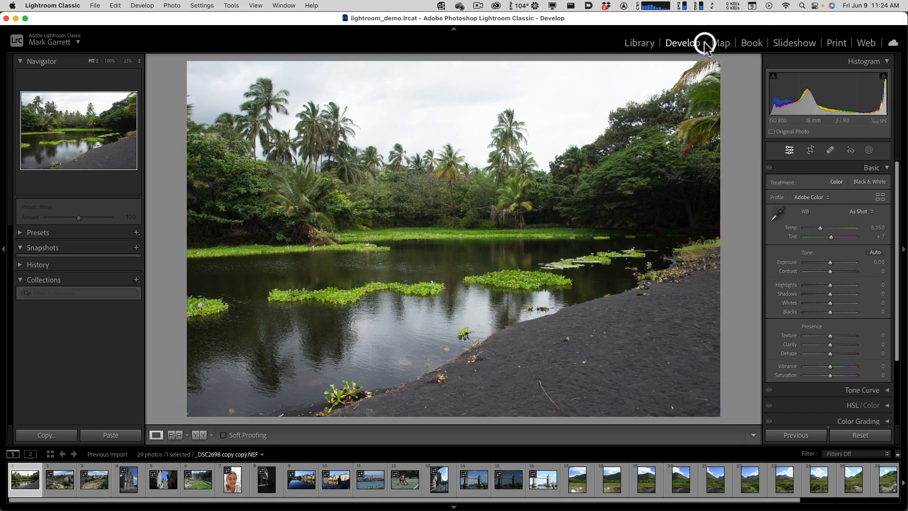
pyautogui.click(721, 44)
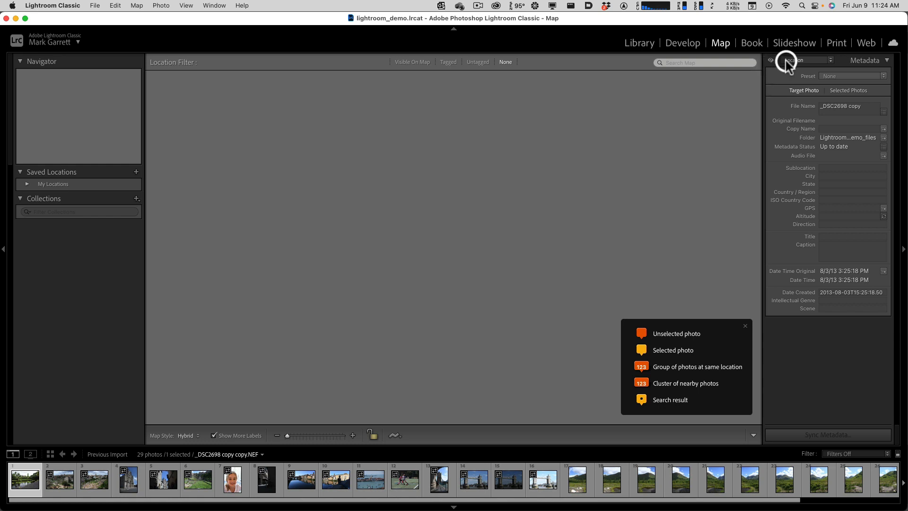
# - Review the photo book's pages and covers in the Book module, and view the Slideshow module
pyautogui.click(752, 44)
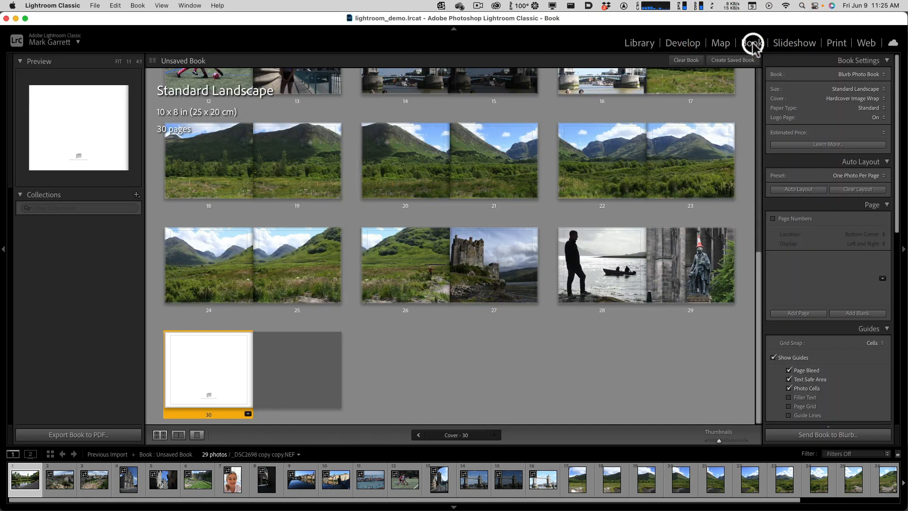
pyautogui.scroll(2, 678, 196)
pyautogui.scroll(6, 678, 196)
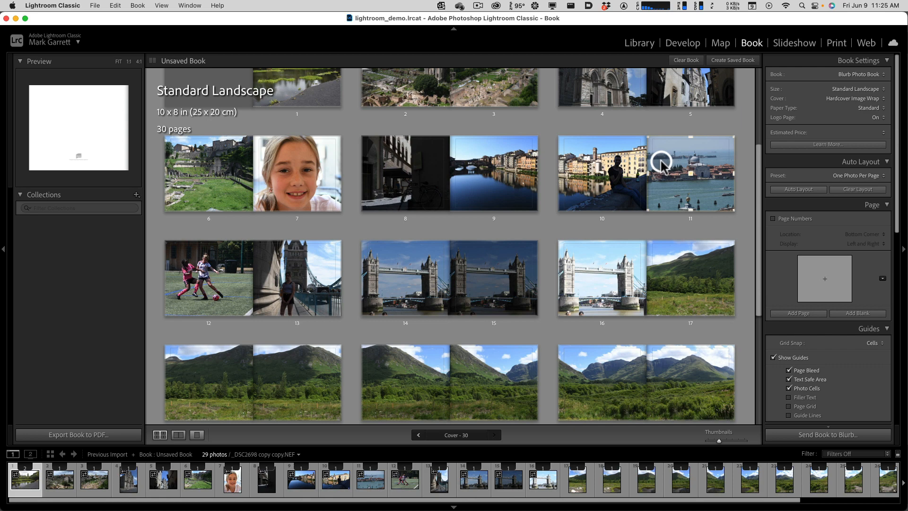
pyautogui.scroll(5, 664, 163)
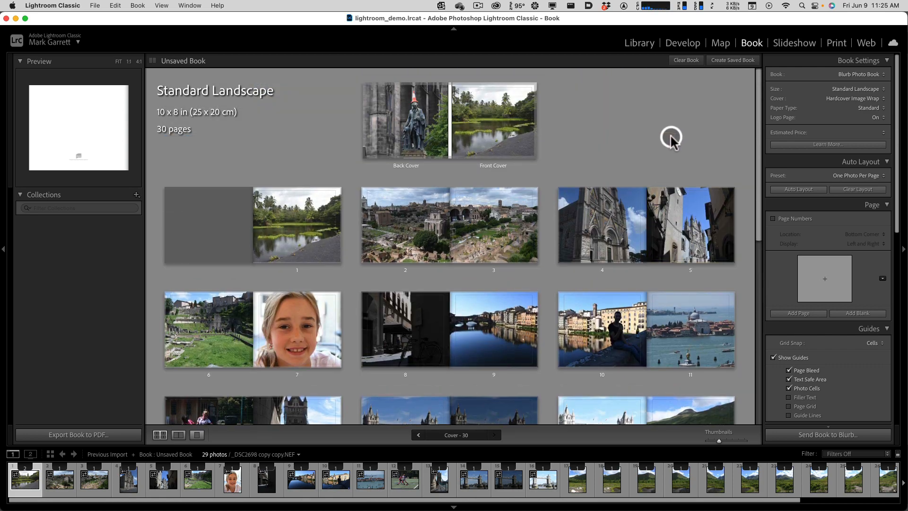
pyautogui.click(794, 43)
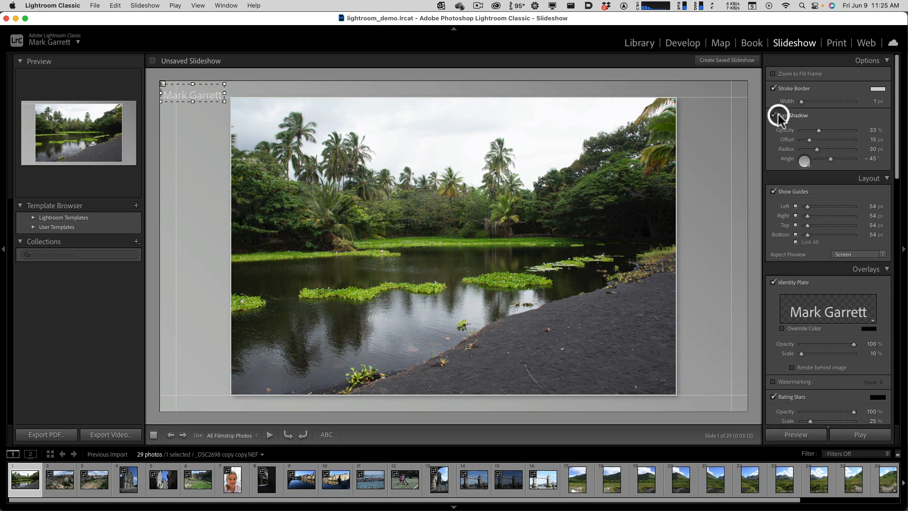
# - In the Print module, lay out the first nine photos in a page grid of 3 rows and 3 columns
pyautogui.click(834, 44)
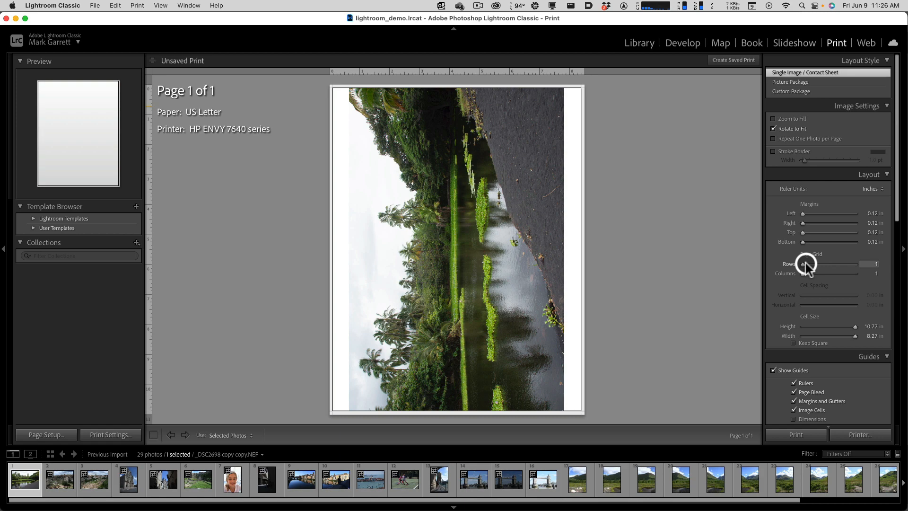
pyautogui.moveTo(805, 263); pyautogui.dragTo(811, 263)
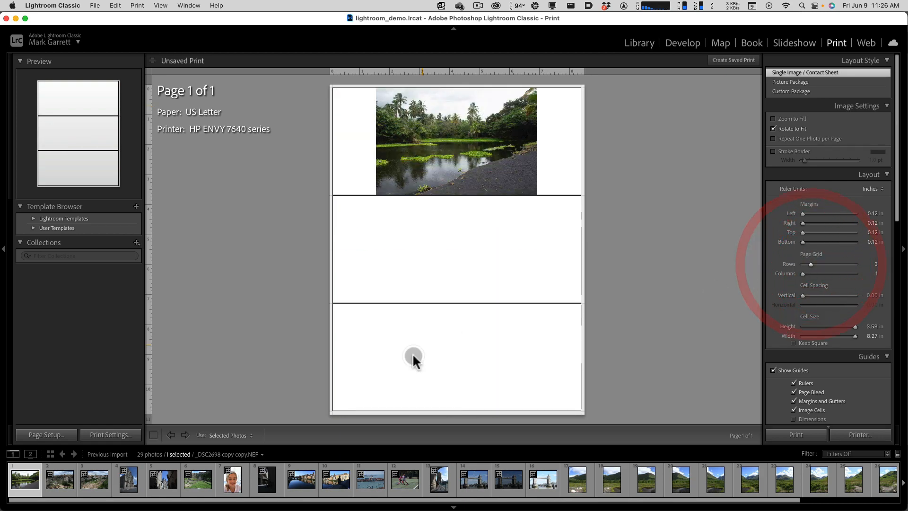
pyautogui.keyDown('shift'); pyautogui.click(228, 481); pyautogui.keyUp('shift')
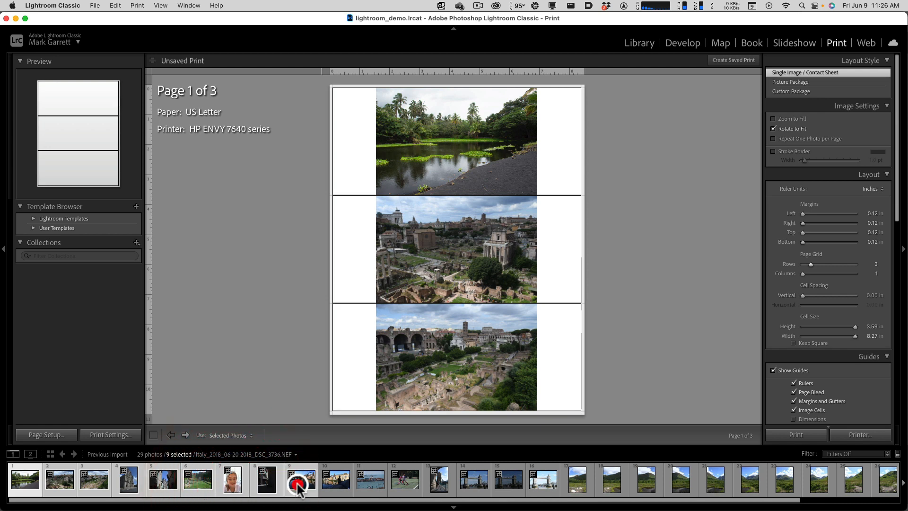
pyautogui.keyDown('shift'); pyautogui.click(293, 479); pyautogui.keyUp('shift')
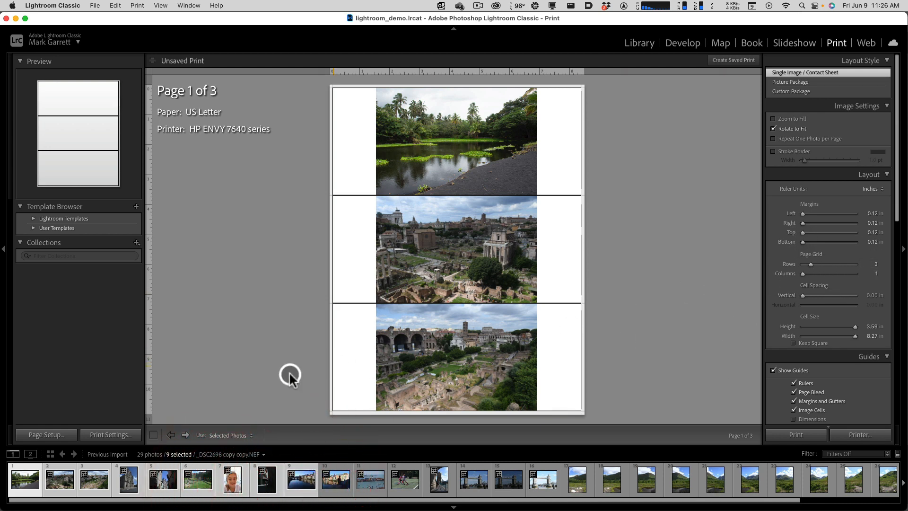
pyautogui.click(296, 487)
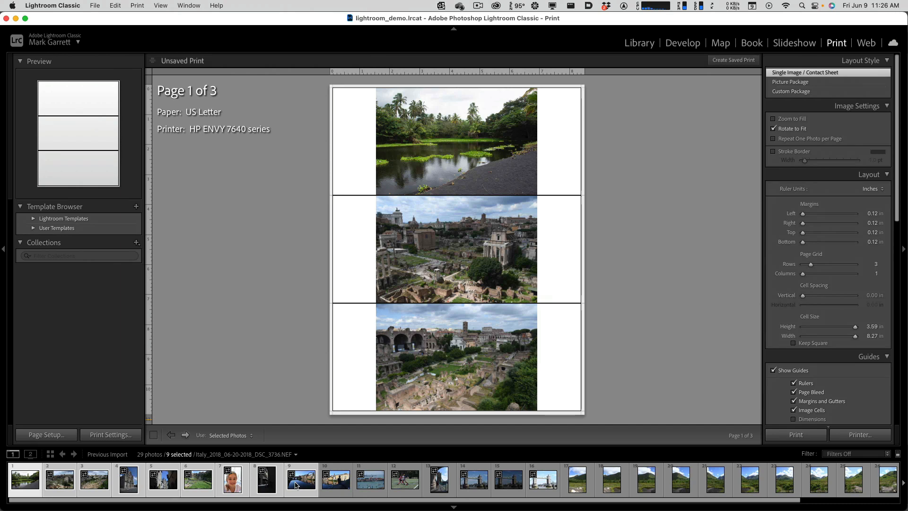
pyautogui.click(308, 483)
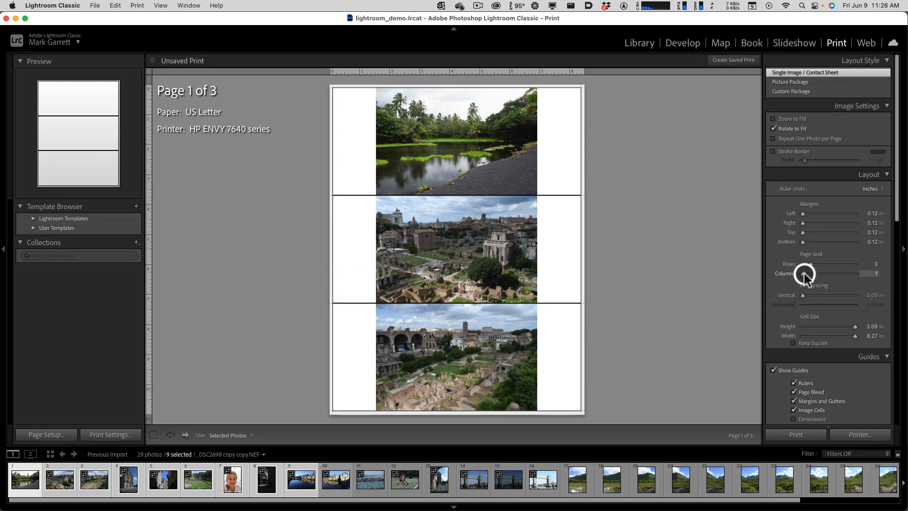
pyautogui.moveTo(804, 274); pyautogui.dragTo(808, 275)
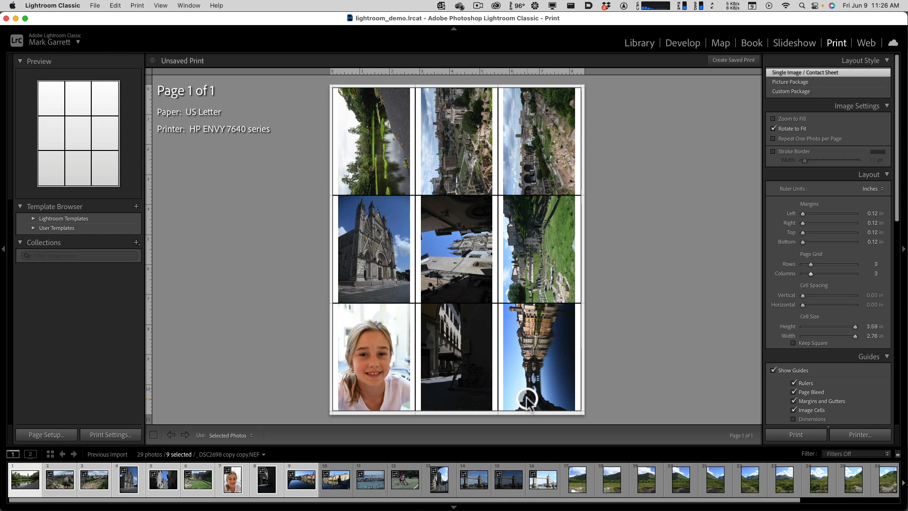
# - Try a Picture Package print layout with 3 x 7, 4 x 6, 3 x 7 and 5 x 7 cells, and return to Single Image / Contact Sheet
pyautogui.click(796, 83)
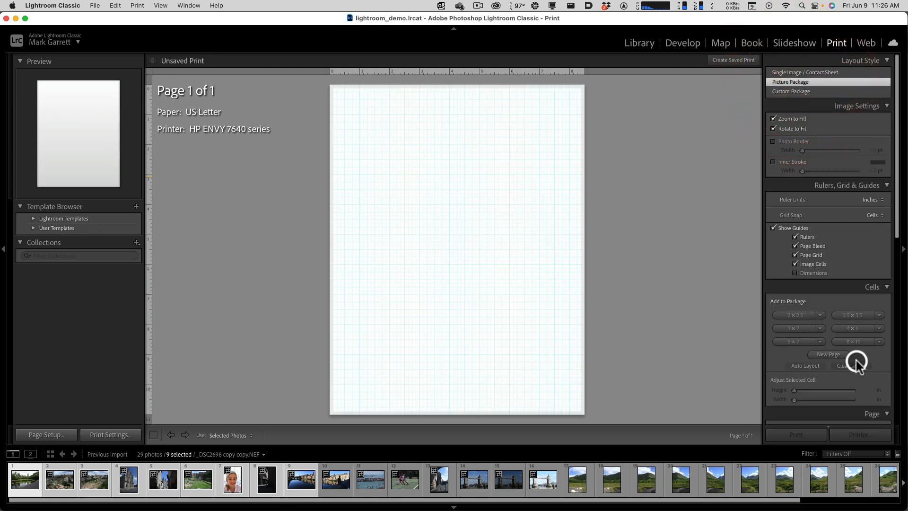
pyautogui.click(805, 329)
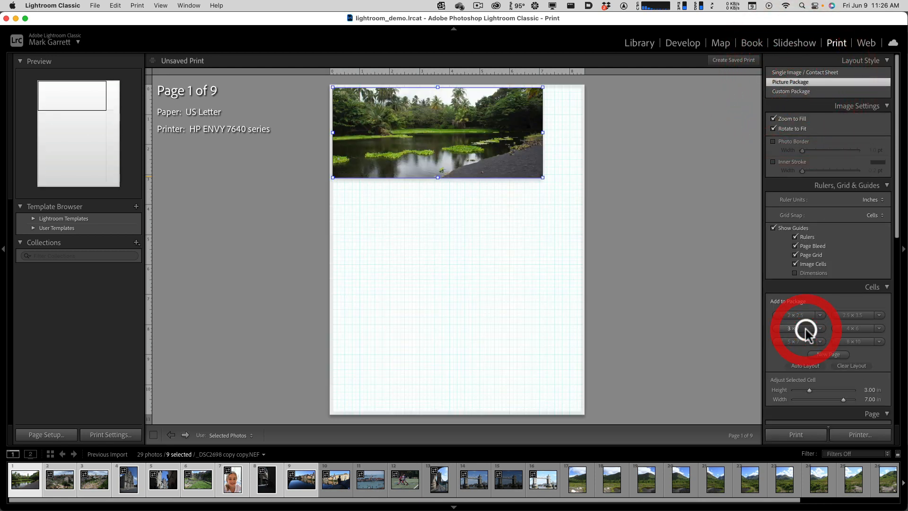
pyautogui.click(849, 329)
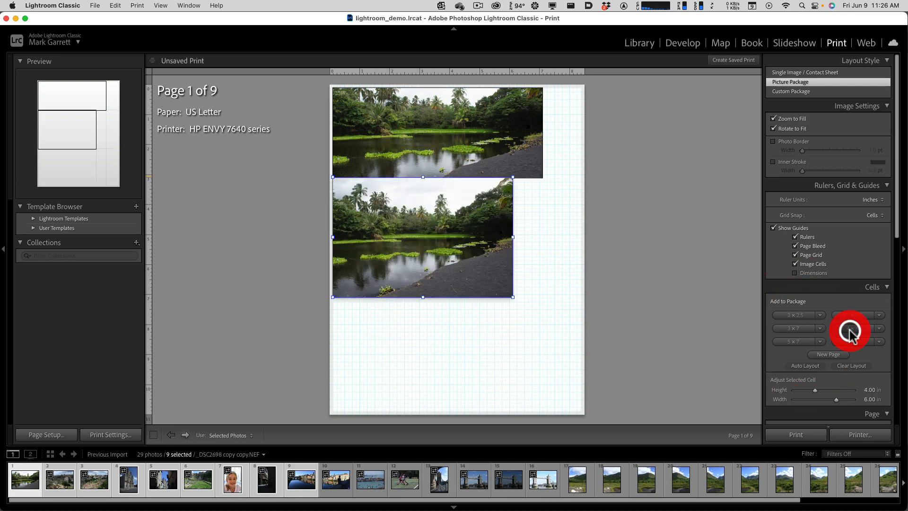
pyautogui.click(802, 331)
pyautogui.click(794, 341)
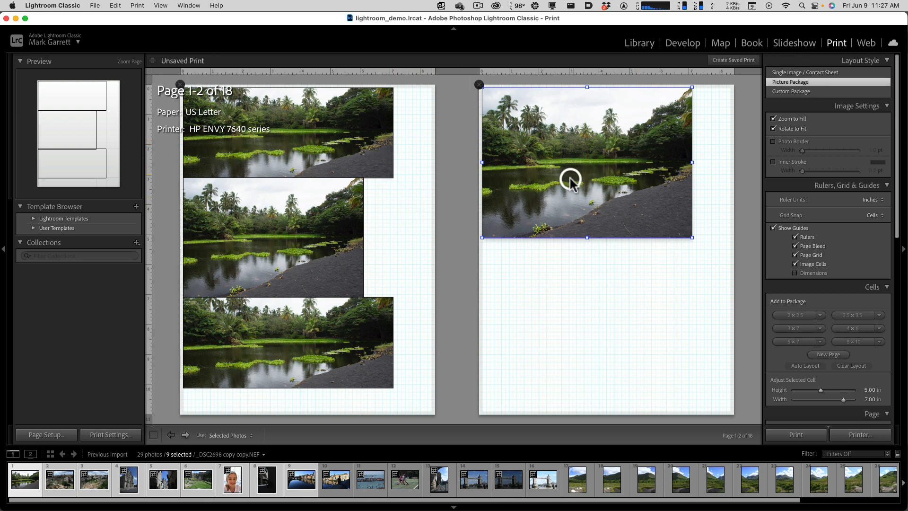
pyautogui.click(790, 72)
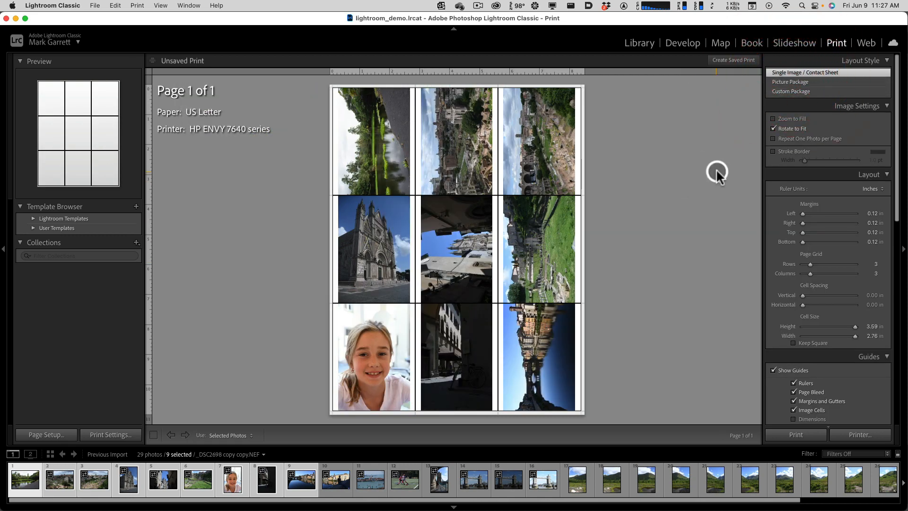
# - In the Web module, preview the Classic Gallery by browsing several enlarged photos and viewing page 4 of the index
pyautogui.click(862, 43)
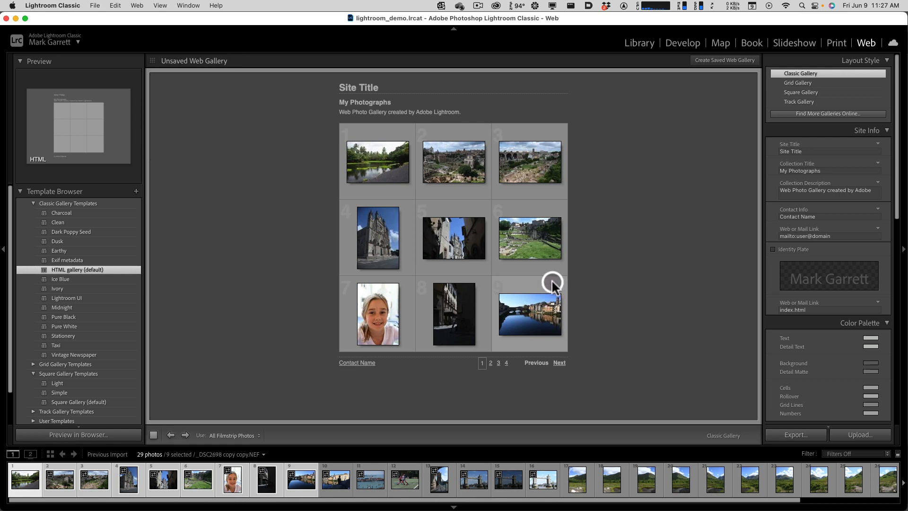
pyautogui.click(446, 166)
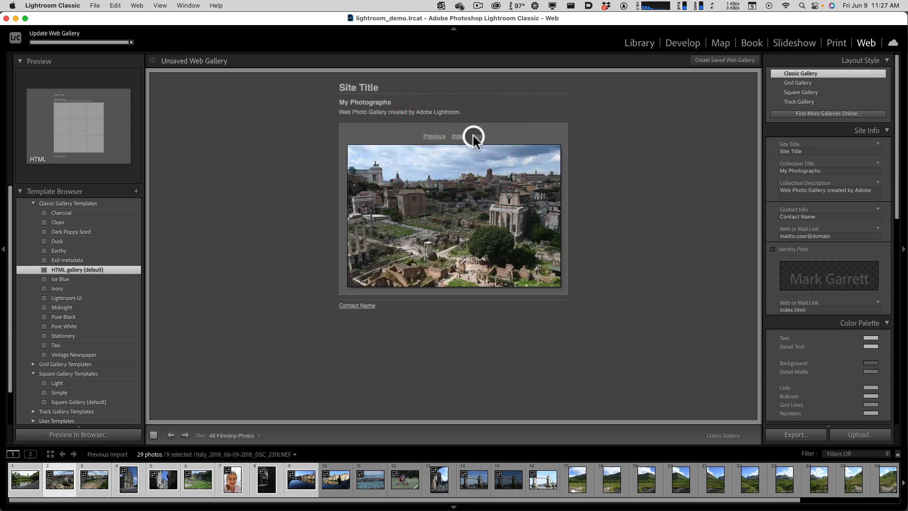
pyautogui.click(475, 137)
pyautogui.click(475, 137)
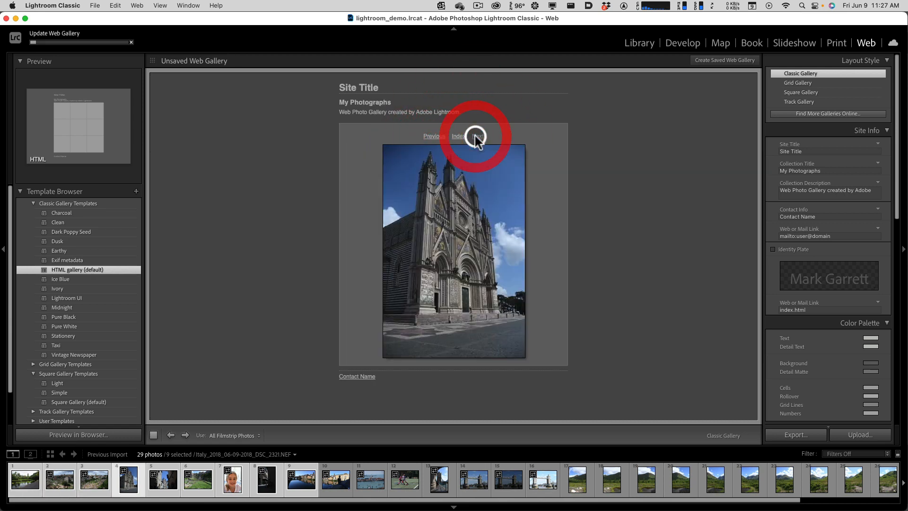
pyautogui.click(475, 137)
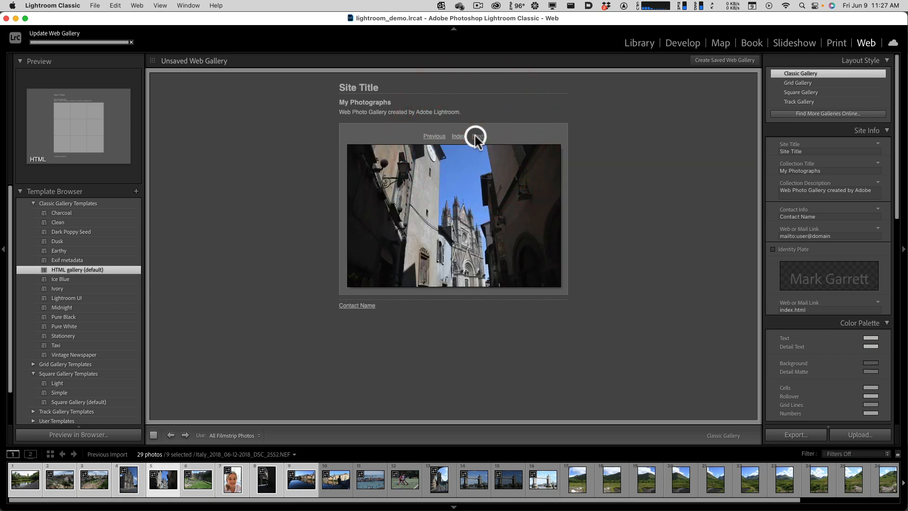
pyautogui.click(458, 136)
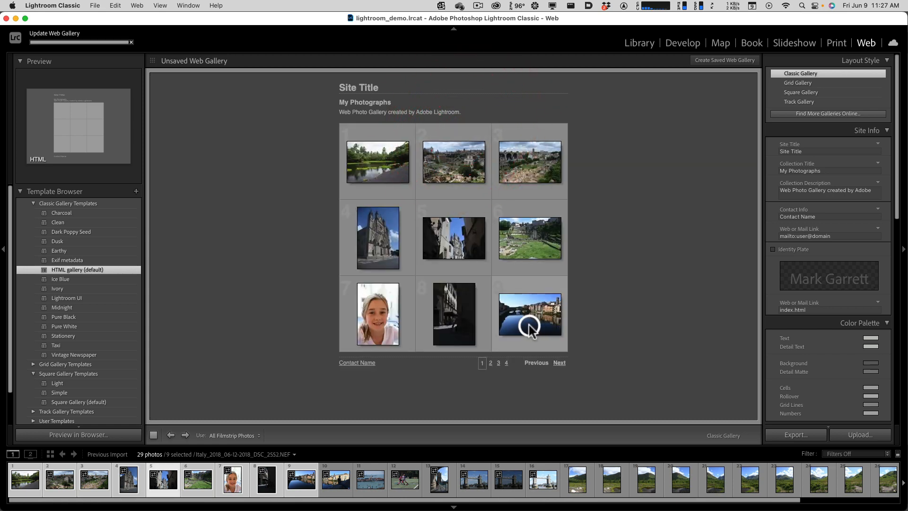
pyautogui.click(506, 363)
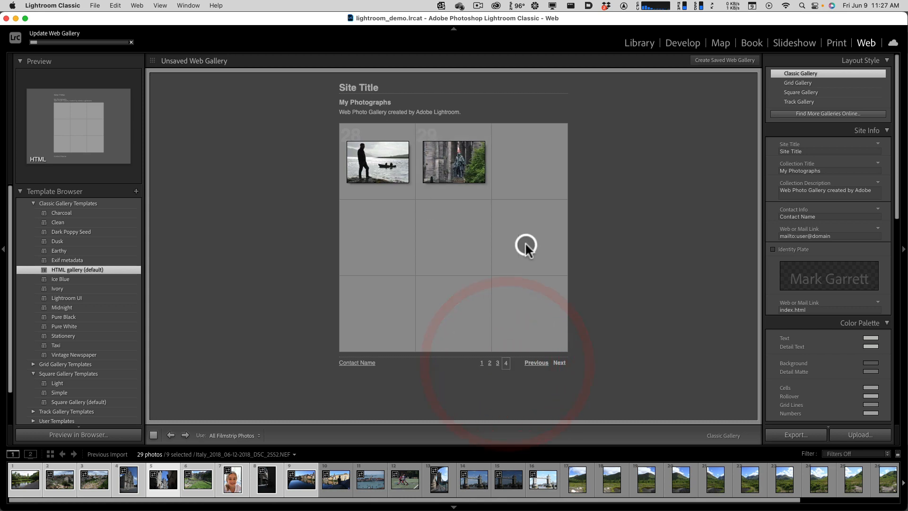
# - Try the Grid Gallery layout, switch to Square Gallery, and page through enlarged photos starting from the third one
pyautogui.click(799, 82)
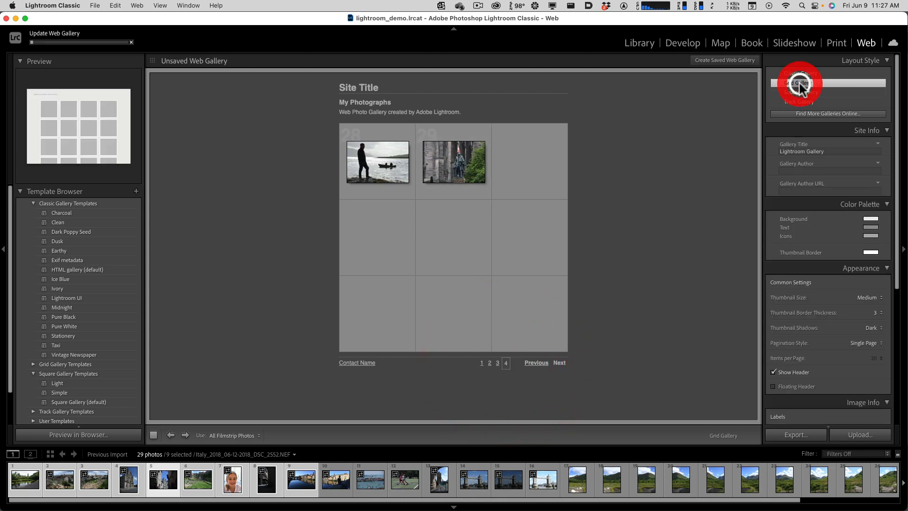
pyautogui.click(798, 93)
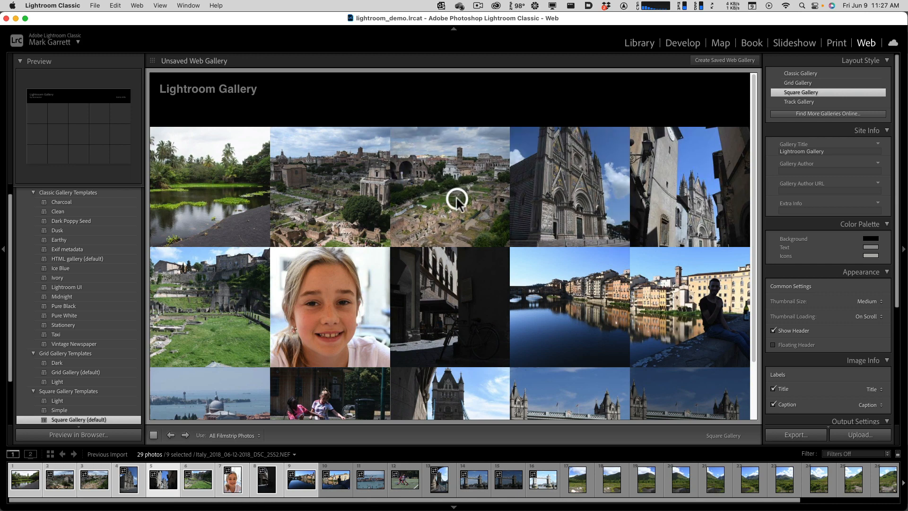
pyautogui.click(455, 198)
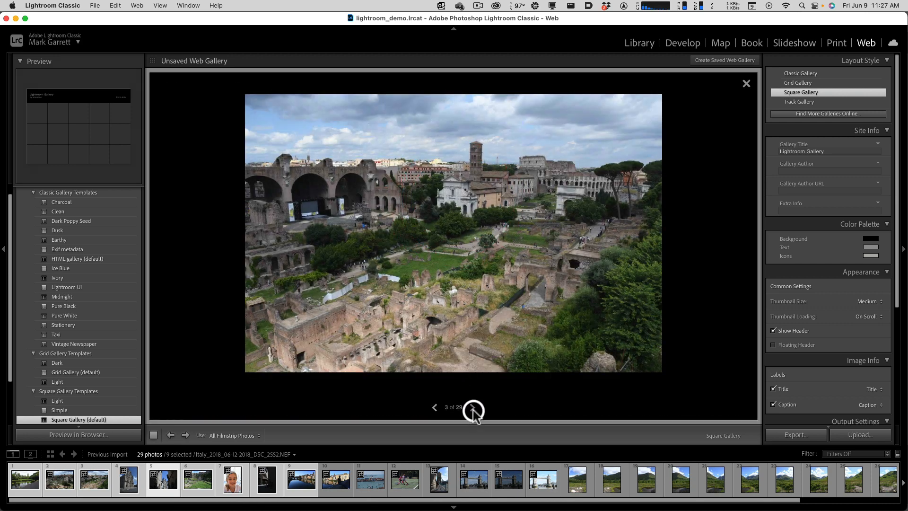
pyautogui.click(473, 409)
pyautogui.click(473, 409)
pyautogui.click(472, 408)
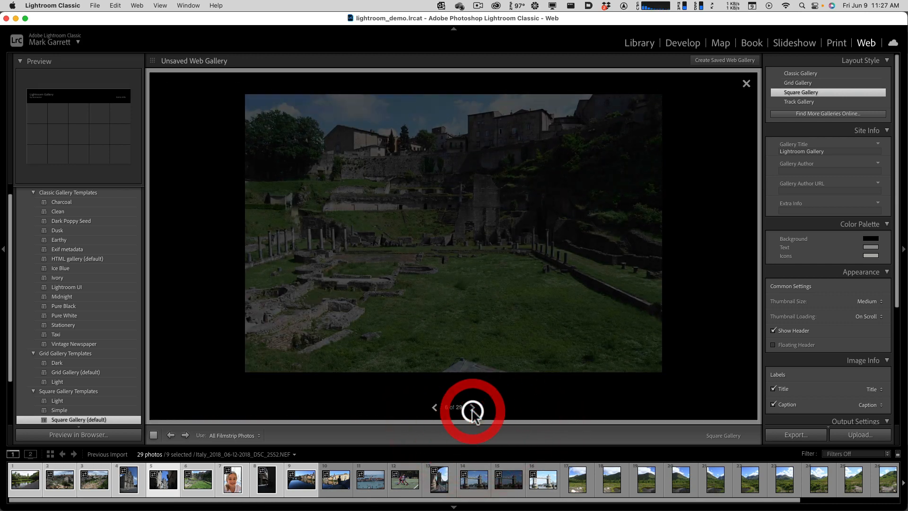
pyautogui.click(472, 408)
pyautogui.click(745, 84)
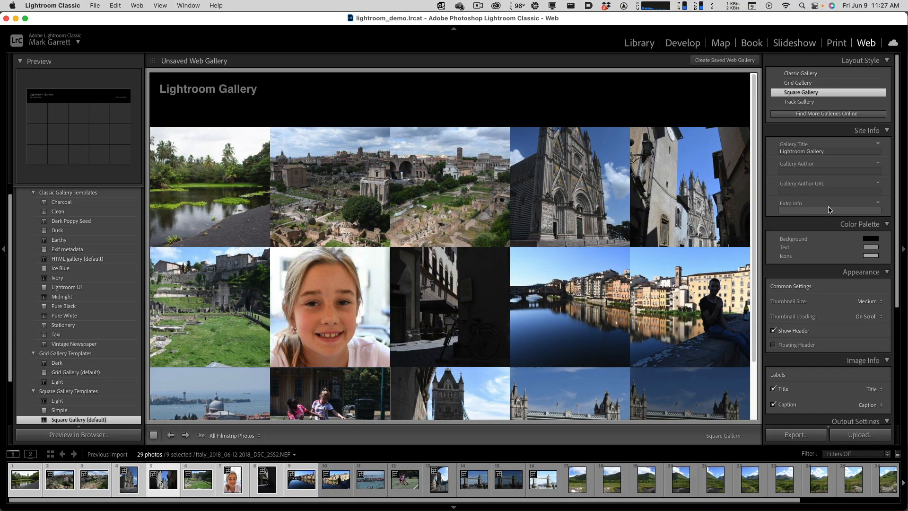
pyautogui.click(822, 152)
pyautogui.click(838, 277)
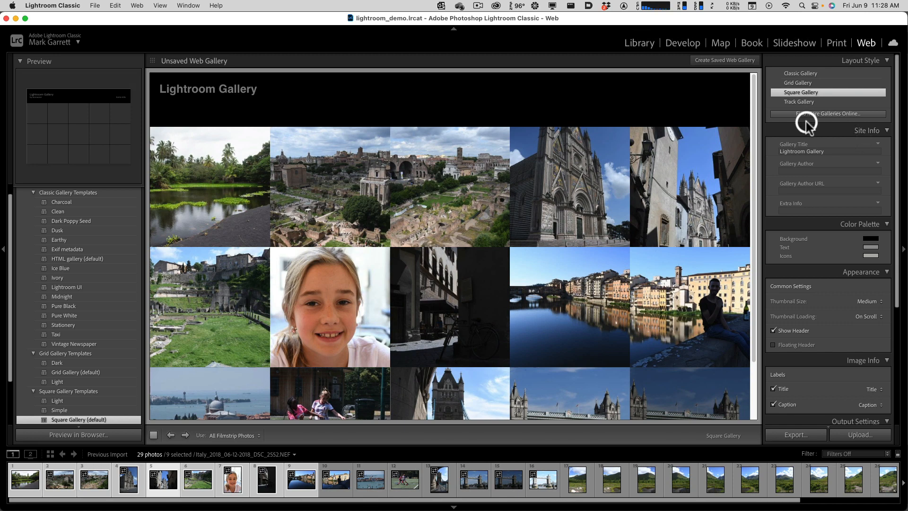
# - Return to the Library module and alternate between it and the Develop module, ending in Library
pyautogui.click(639, 44)
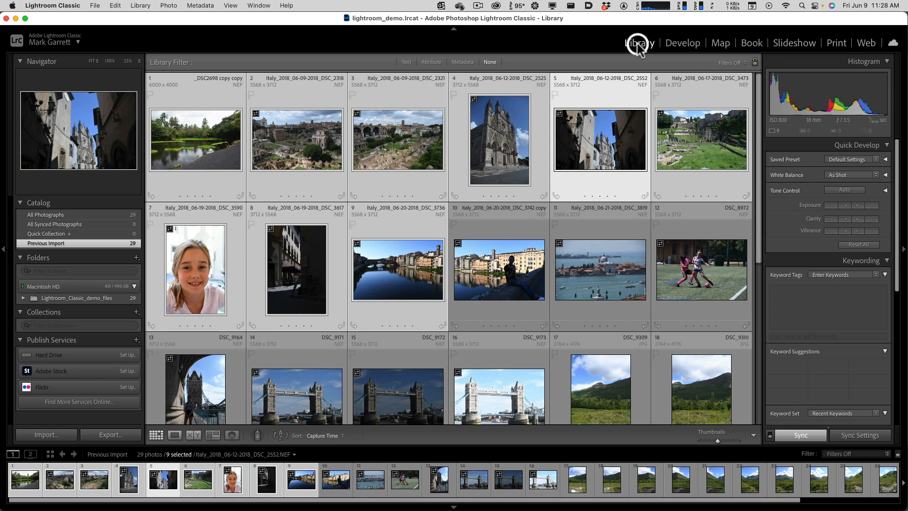
pyautogui.click(685, 42)
pyautogui.click(649, 44)
pyautogui.click(671, 42)
pyautogui.click(636, 44)
# - Show the Library photos in Grid view and browse the thumbnails
pyautogui.click(158, 436)
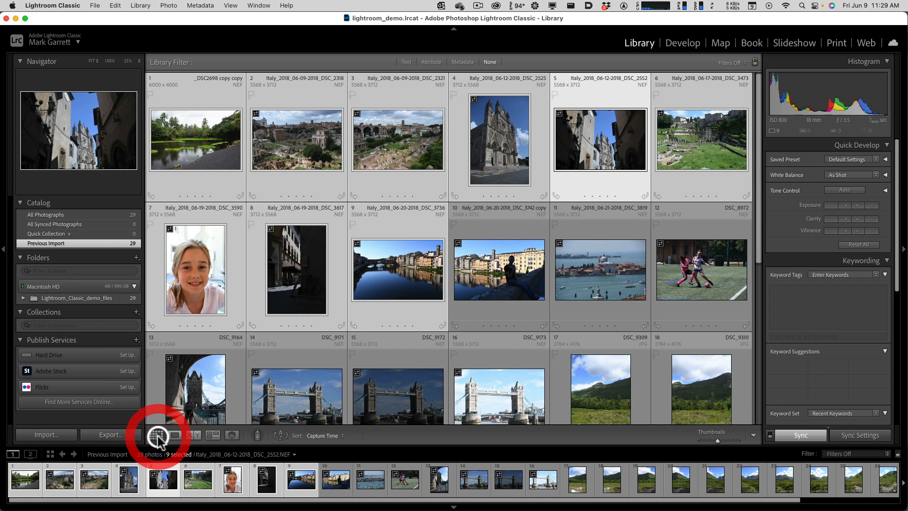
pyautogui.scroll(-3, 524, 276)
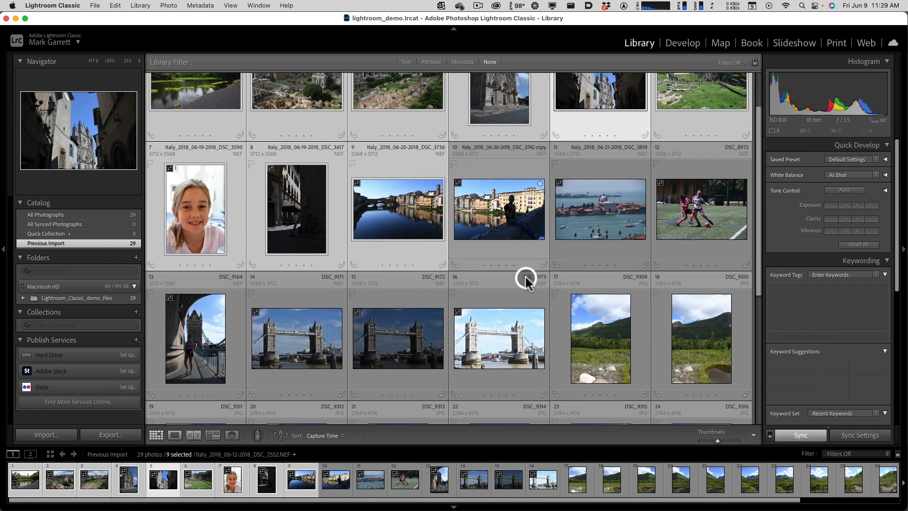
pyautogui.press('alt')
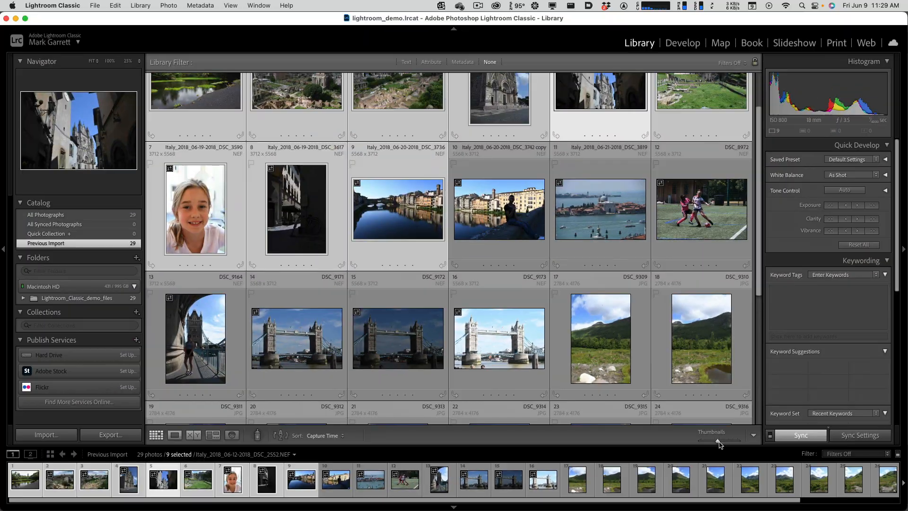
# - Adjust the grid thumbnail size slightly, and open and close the Library view options
pyautogui.moveTo(715, 439)
pyautogui.mouseDown()
pyautogui.moveTo(729, 443)
pyautogui.moveTo(707, 441)
pyautogui.moveTo(717, 442)
pyautogui.mouseUp()
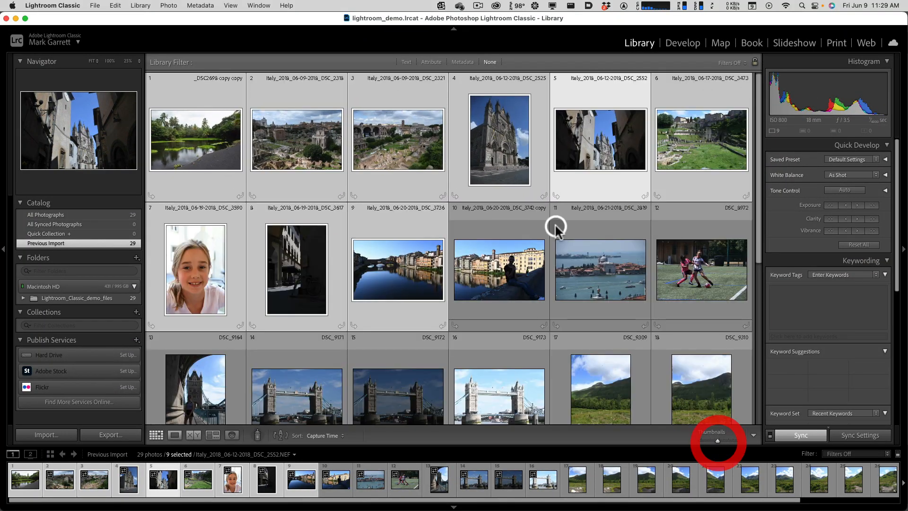
pyautogui.rightClick(295, 178)
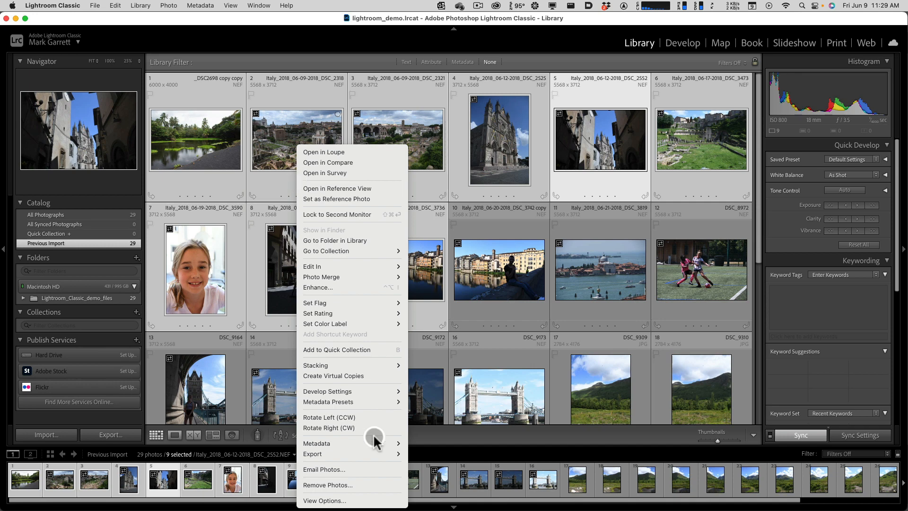
pyautogui.click(348, 500)
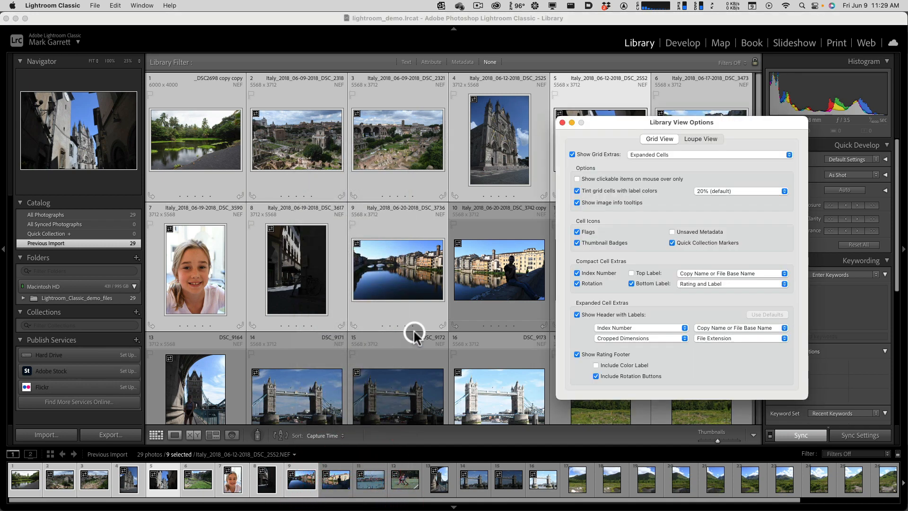
pyautogui.click(562, 122)
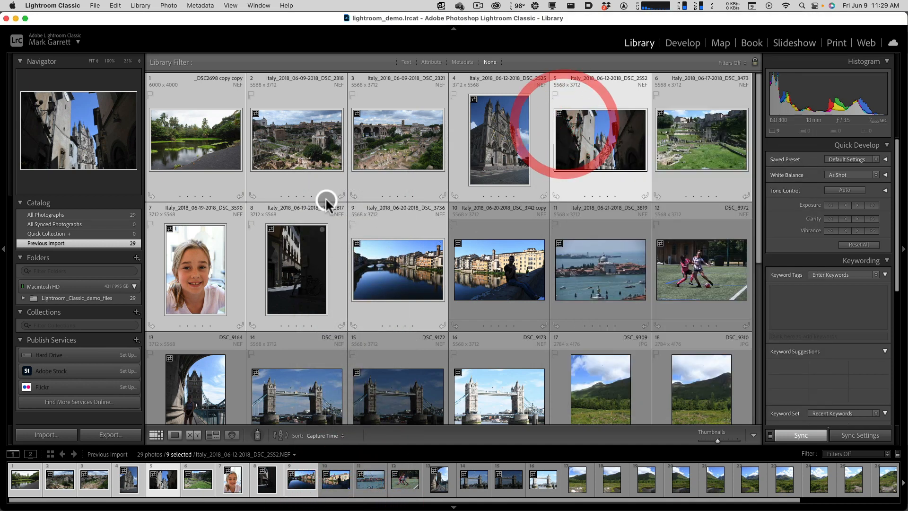
# - In the Library view options, try Compact Cells for the grid extras and restore Expanded Cells
pyautogui.rightClick(311, 178)
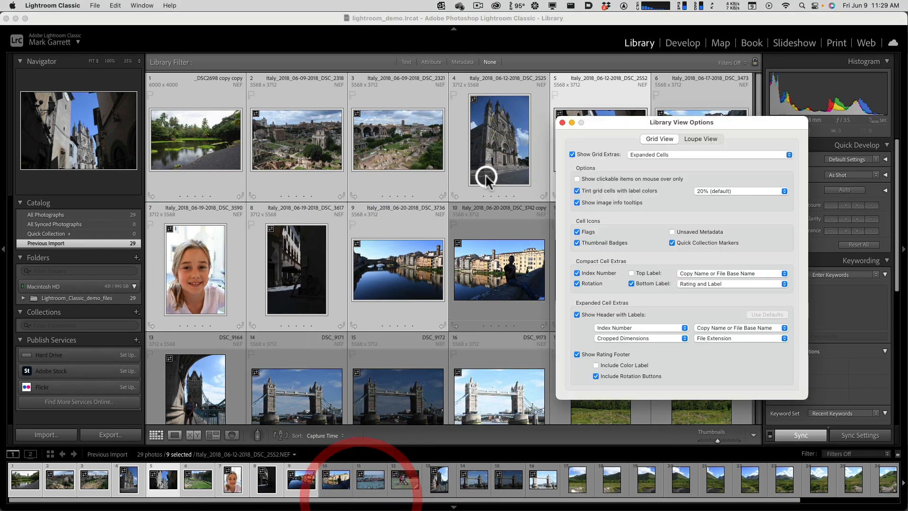
pyautogui.moveTo(592, 121); pyautogui.dragTo(387, 118)
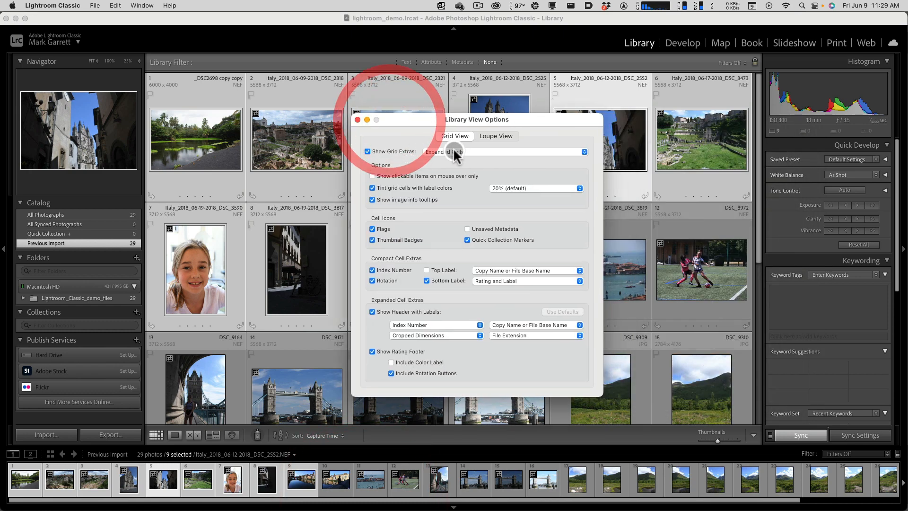
pyautogui.click(454, 152)
pyautogui.click(454, 143)
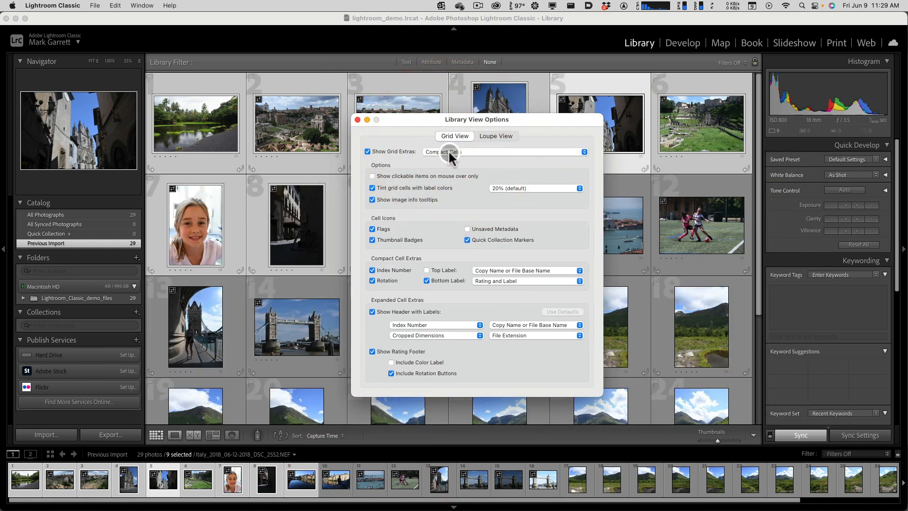
pyautogui.click(440, 152)
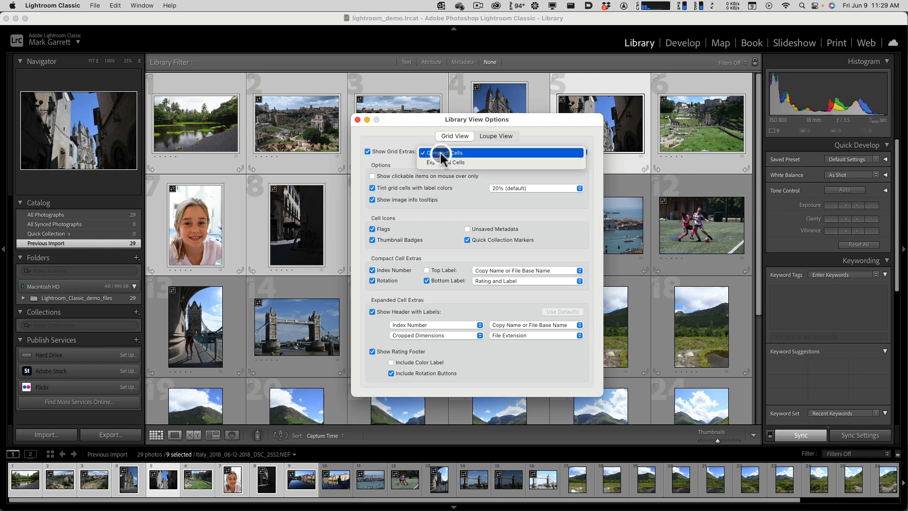
pyautogui.click(447, 161)
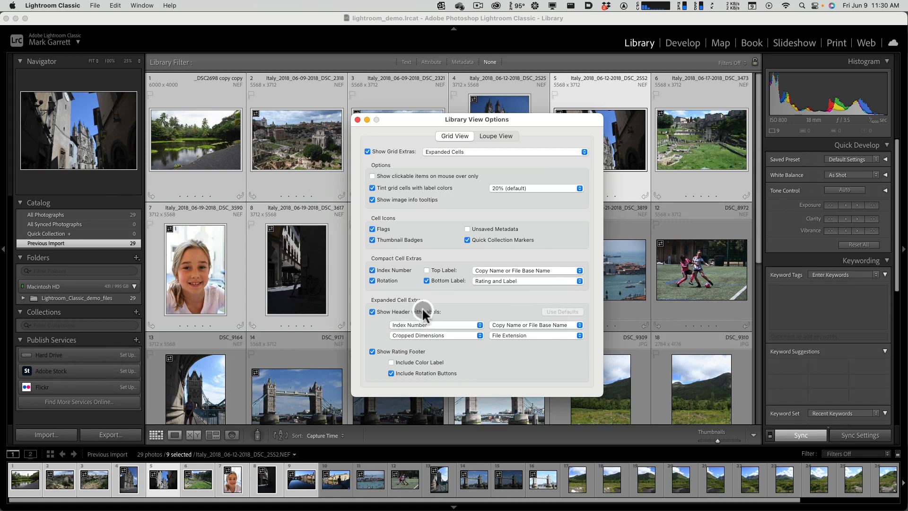
# - Examine the label choices offered for the expanded cells' header, keep the existing labels, and close the view options
pyautogui.press('alt')
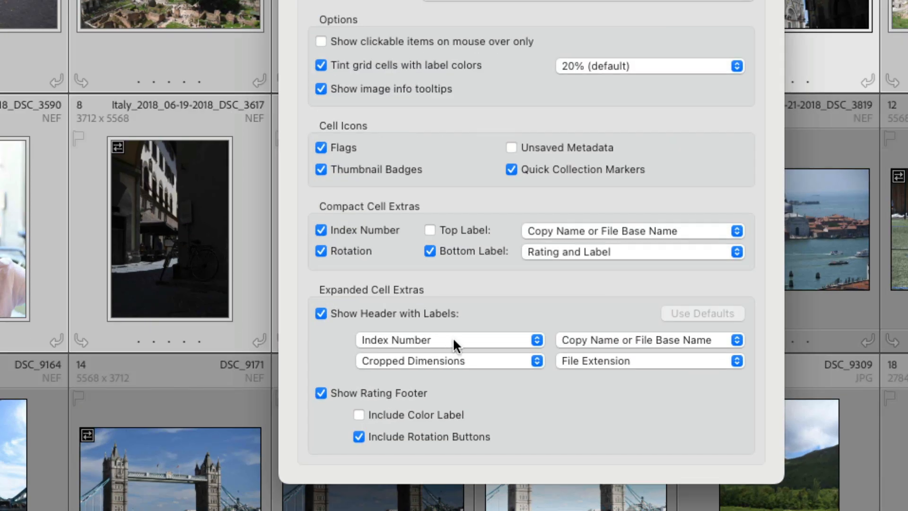
pyautogui.click(432, 339)
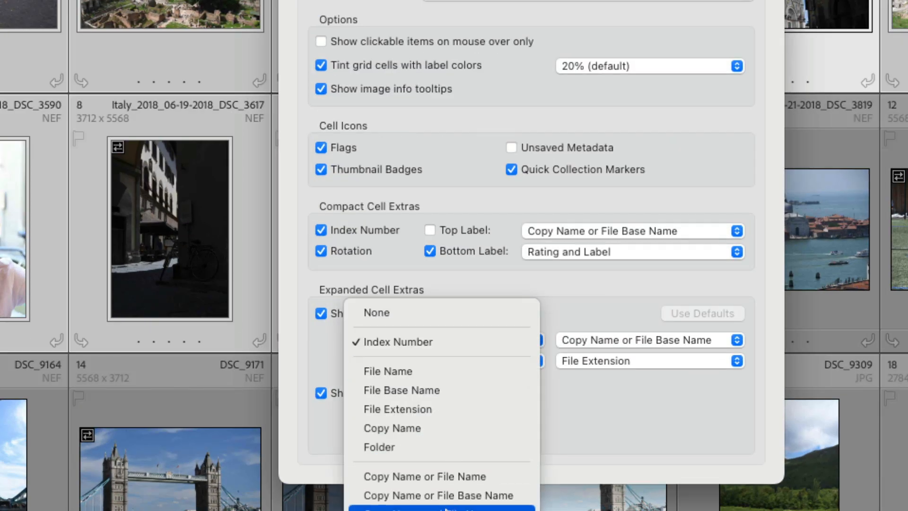
pyautogui.scroll(-10, 446, 503)
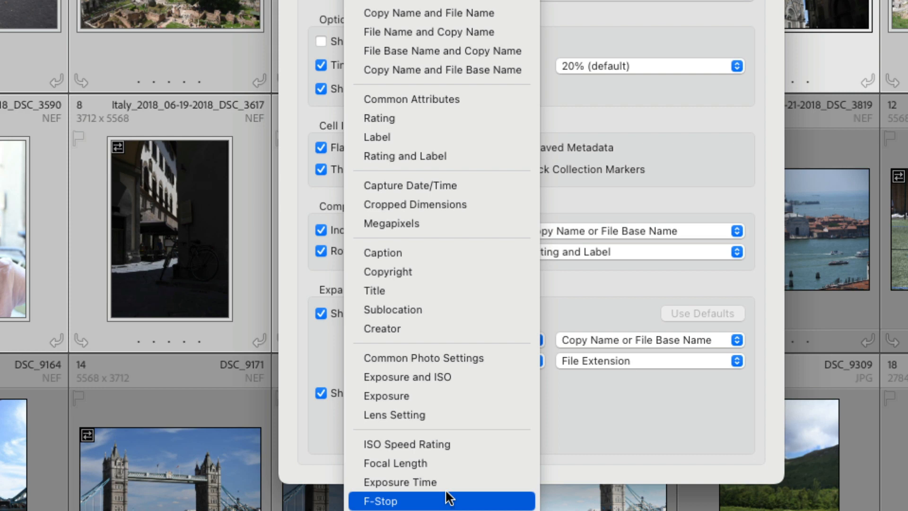
pyautogui.click(579, 289)
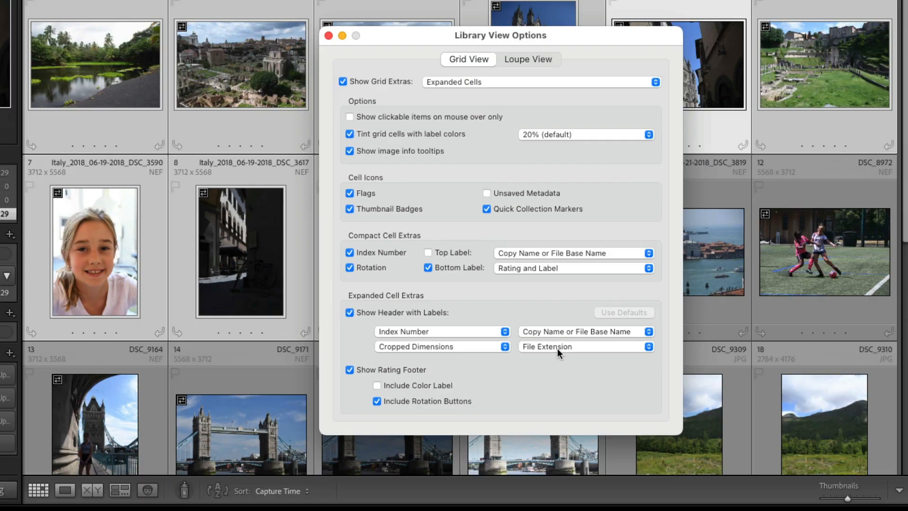
pyautogui.click(609, 361)
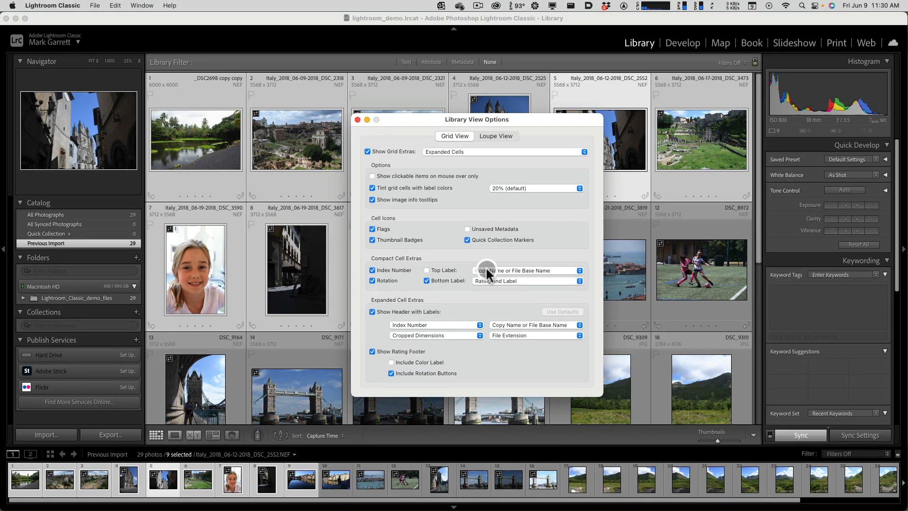
pyautogui.click(357, 119)
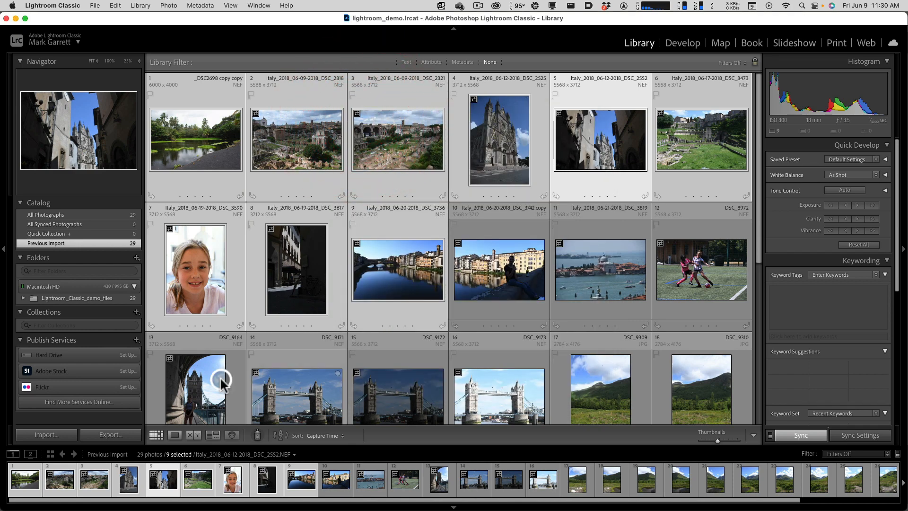
# - Alternate between Grid and Loupe views, ending with the shadowed street and cathedral photo in Loupe view
pyautogui.click(156, 434)
pyautogui.click(171, 434)
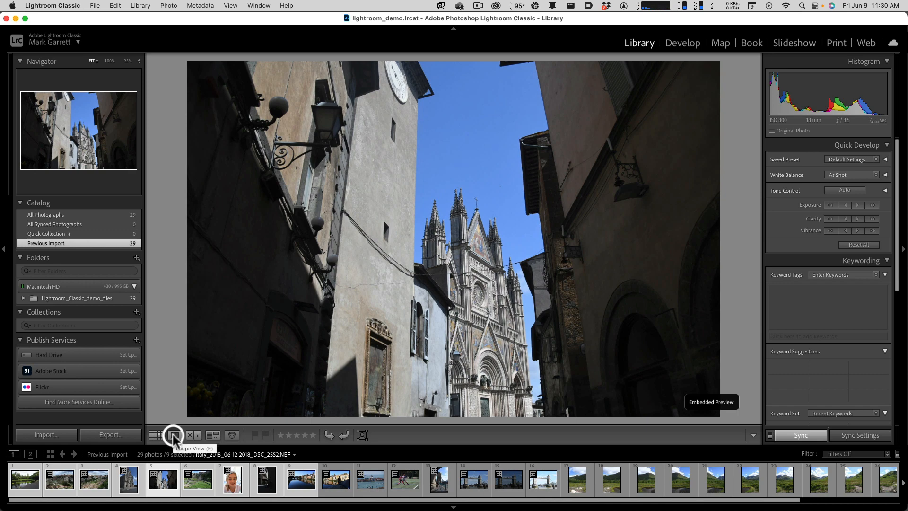
pyautogui.press('g')
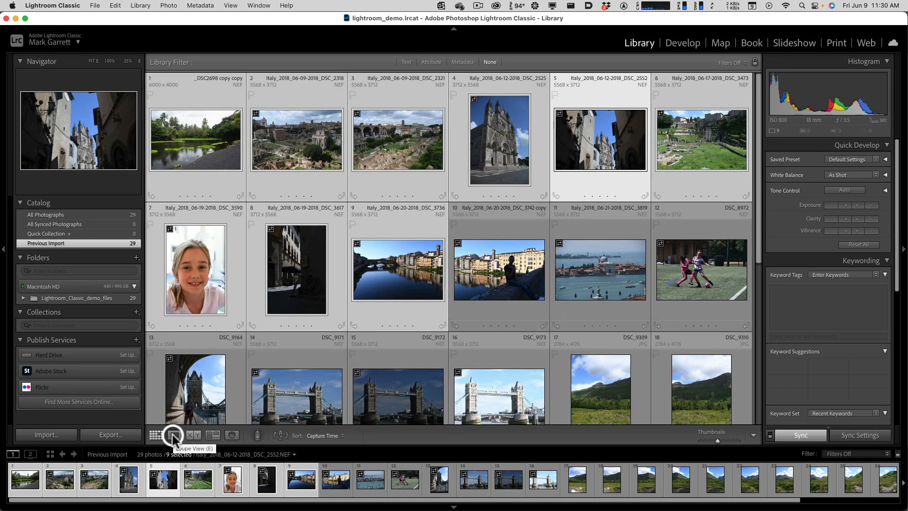
pyautogui.click(173, 437)
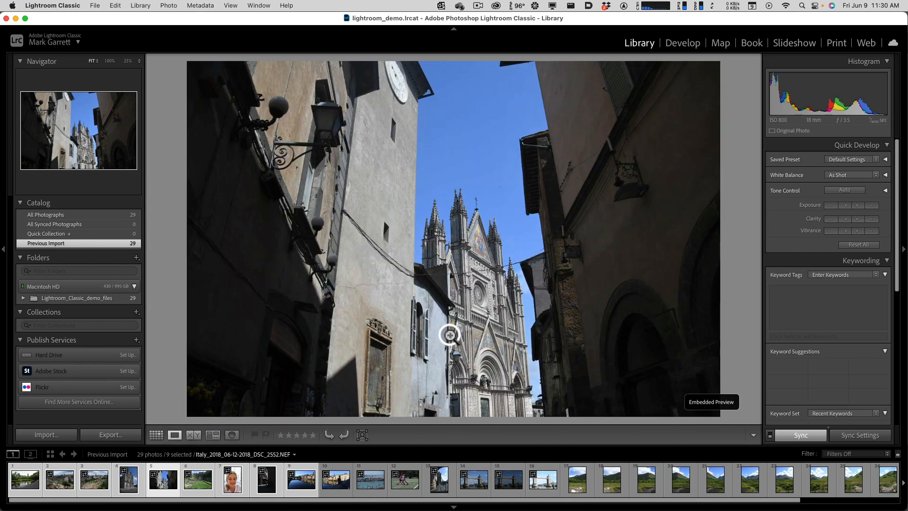
# - Toggle the cathedral photo repeatedly between the fitted view and 100% magnification, ending at Fit
pyautogui.click(601, 113)
pyautogui.click(601, 112)
pyautogui.click(601, 113)
pyautogui.click(601, 113)
pyautogui.click(601, 112)
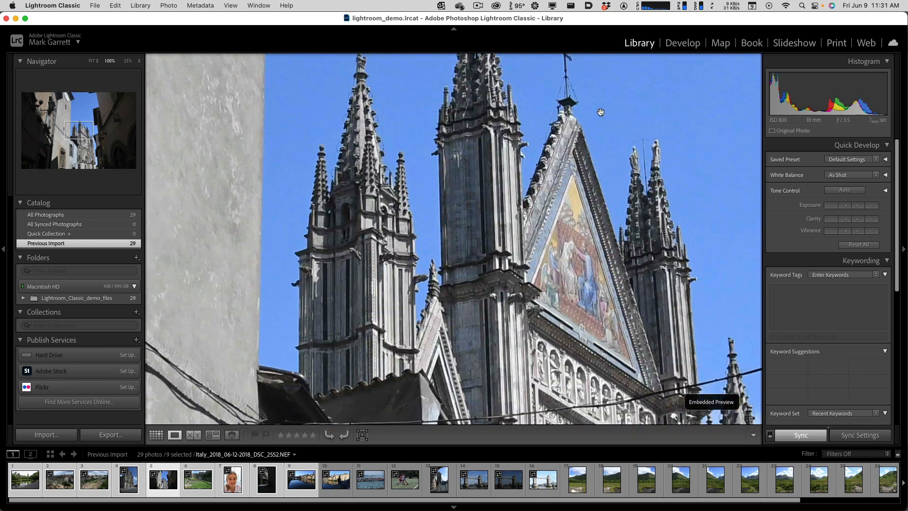
pyautogui.click(601, 113)
pyautogui.click(601, 113)
pyautogui.click(601, 112)
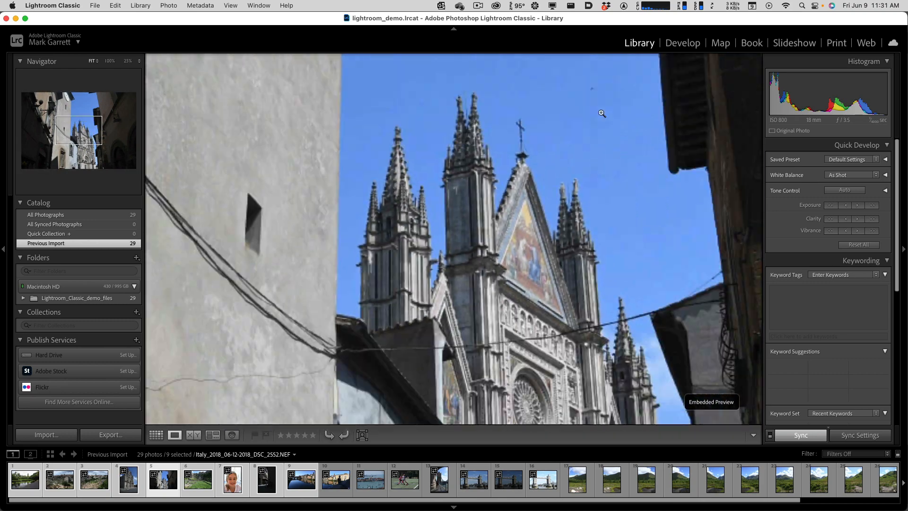
pyautogui.click(600, 112)
pyautogui.click(600, 112)
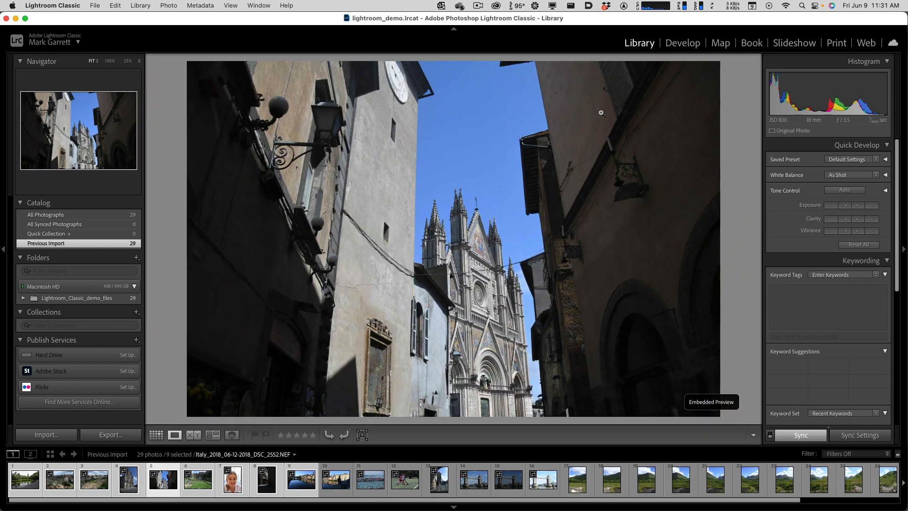
# - Magnify the cathedral photo to 100%, pan around its towers and facade, and return to the fitted view
pyautogui.click(593, 115)
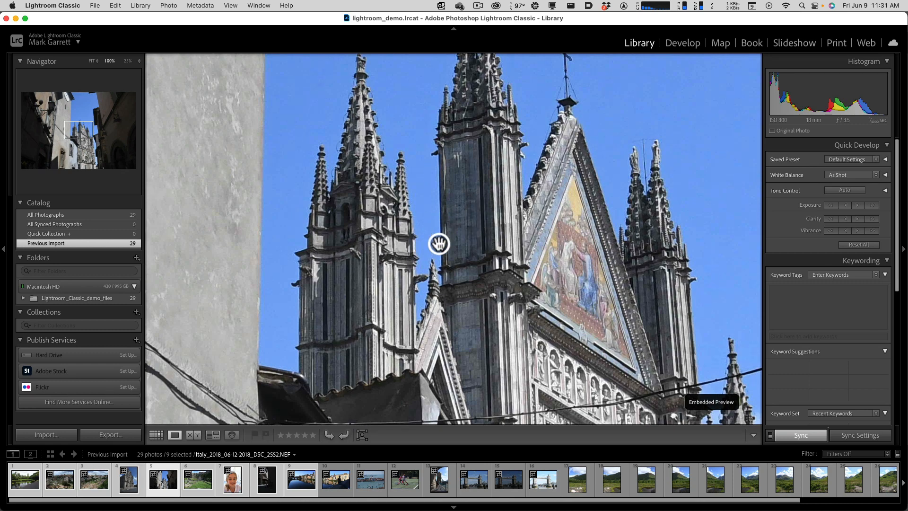
pyautogui.moveTo(439, 244); pyautogui.dragTo(387, 215)
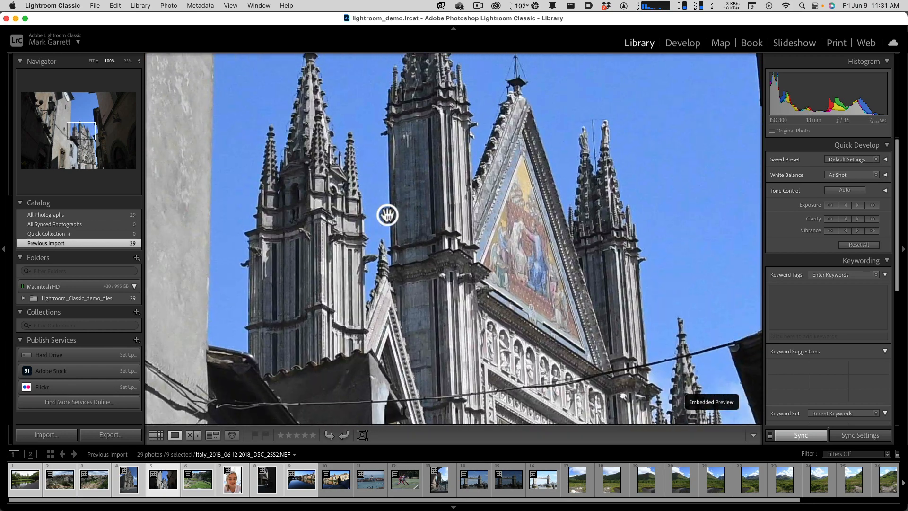
pyautogui.moveTo(358, 169); pyautogui.dragTo(505, 306)
pyautogui.moveTo(320, 288); pyautogui.dragTo(520, 223)
pyautogui.click(470, 215)
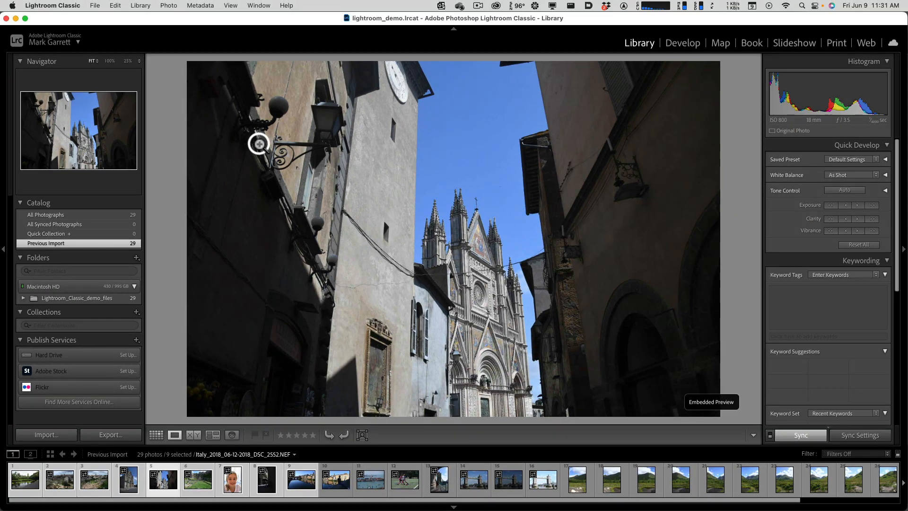
# - Magnify the photo to 100%, move the magnified area to the spires using the small overview image, and restore Fit
pyautogui.click(259, 144)
pyautogui.moveTo(72, 128)
pyautogui.mouseDown()
pyautogui.moveTo(87, 132)
pyautogui.moveTo(63, 137)
pyautogui.moveTo(52, 126)
pyautogui.moveTo(79, 120)
pyautogui.moveTo(89, 136)
pyautogui.moveTo(76, 117)
pyautogui.mouseUp()
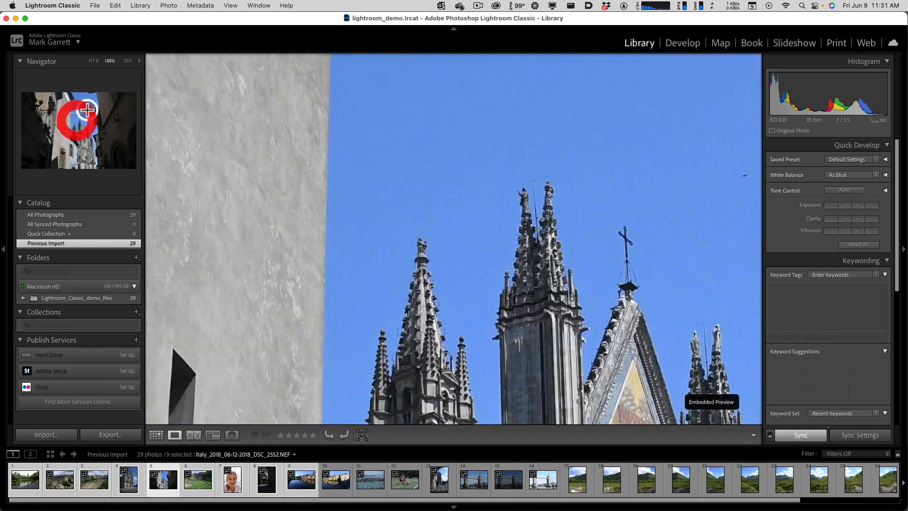
pyautogui.click(97, 61)
pyautogui.click(97, 61)
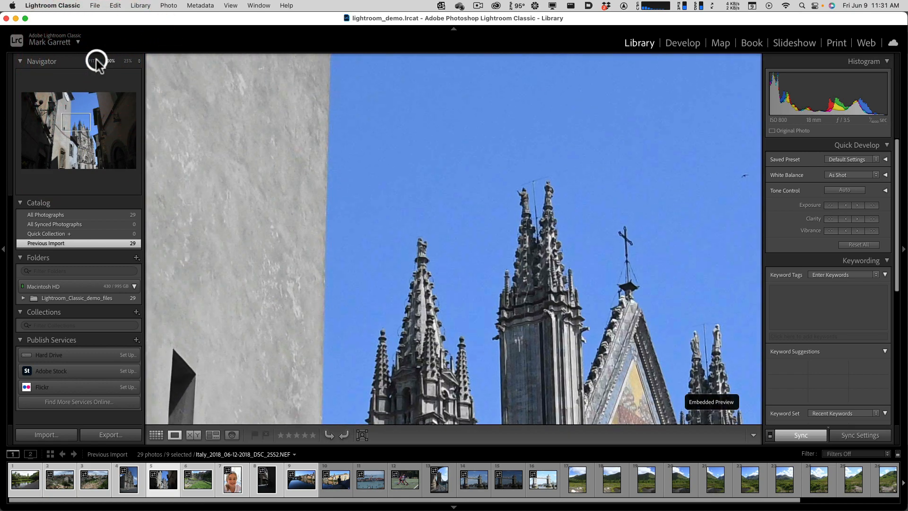
# - Try the Fill zoom level on the cathedral photo, return it to Fit, and toggle the magnification in and out once
pyautogui.click(97, 61)
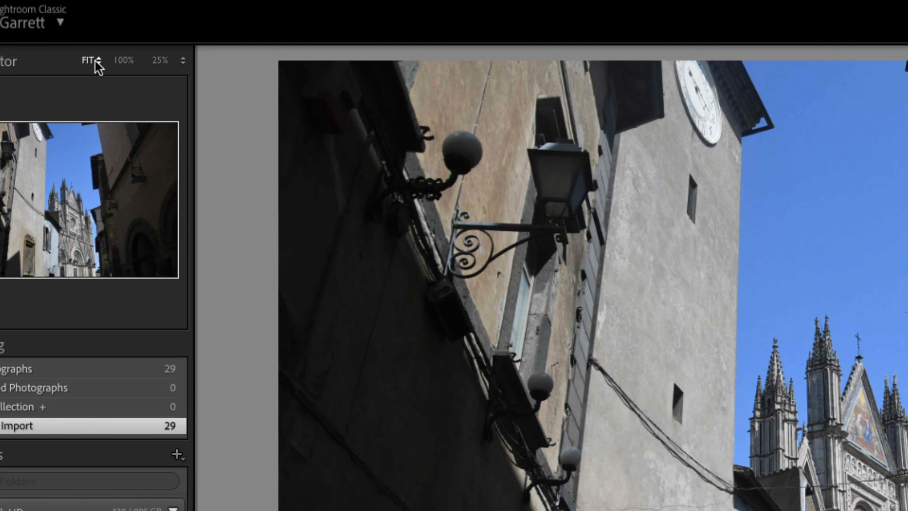
pyautogui.click(98, 64)
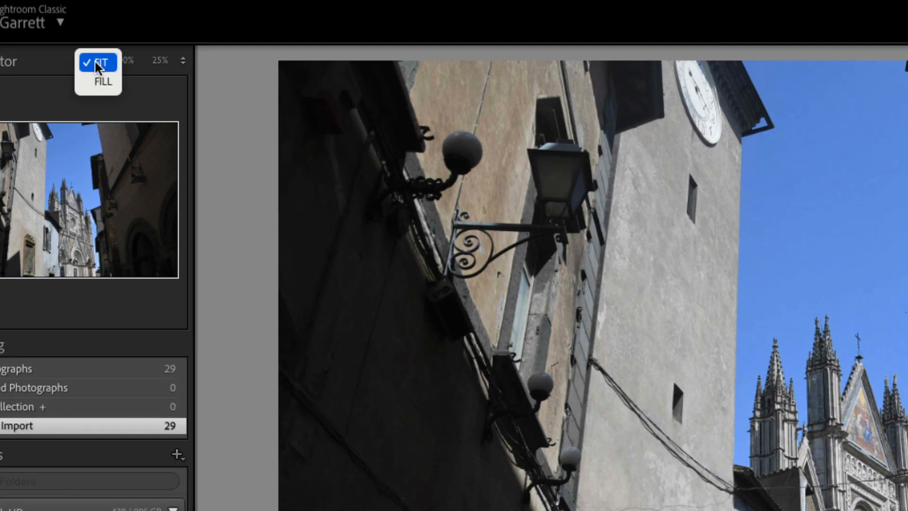
pyautogui.click(97, 81)
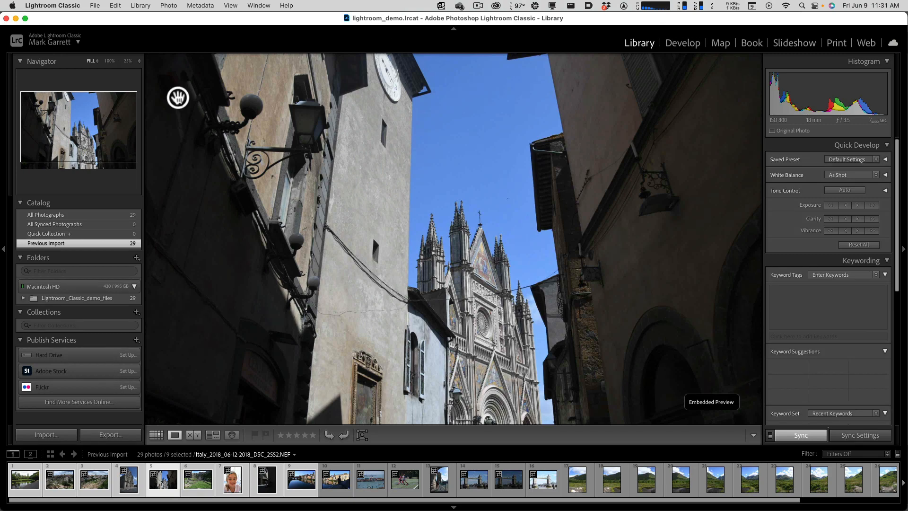
pyautogui.click(92, 61)
pyautogui.click(96, 62)
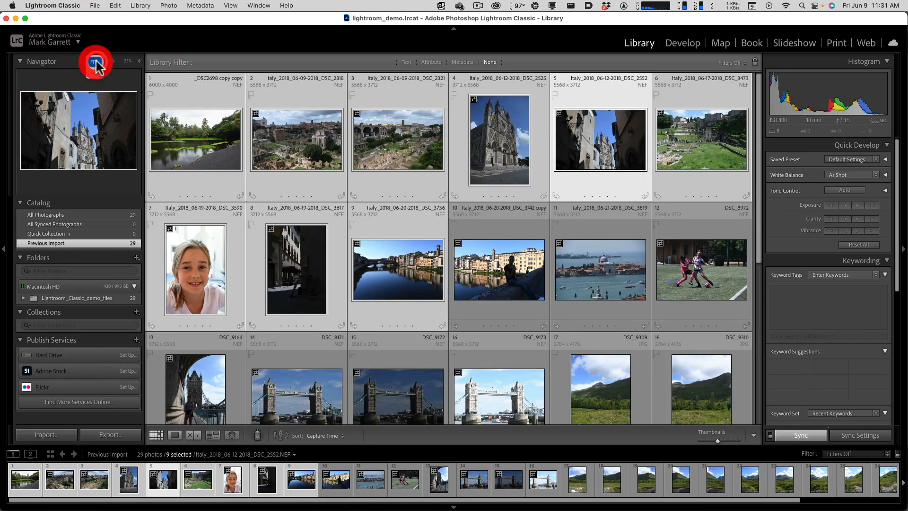
pyautogui.click(96, 61)
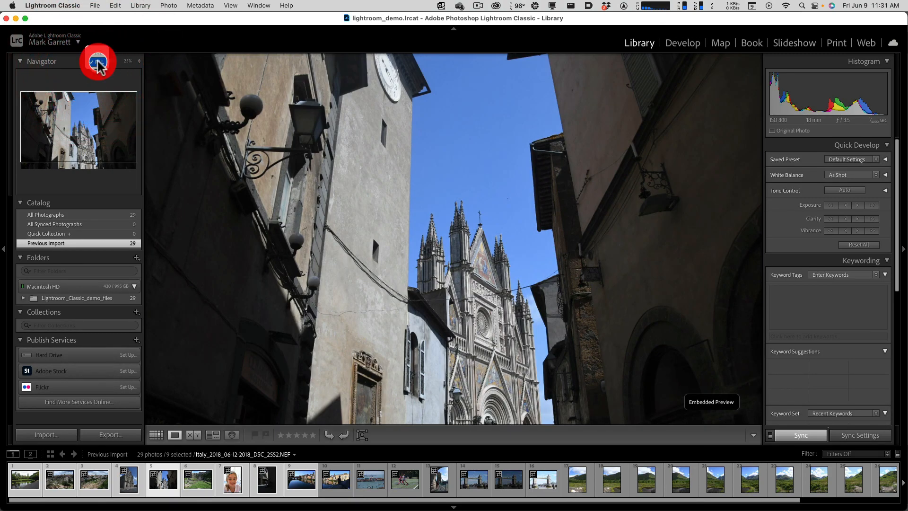
pyautogui.click(98, 62)
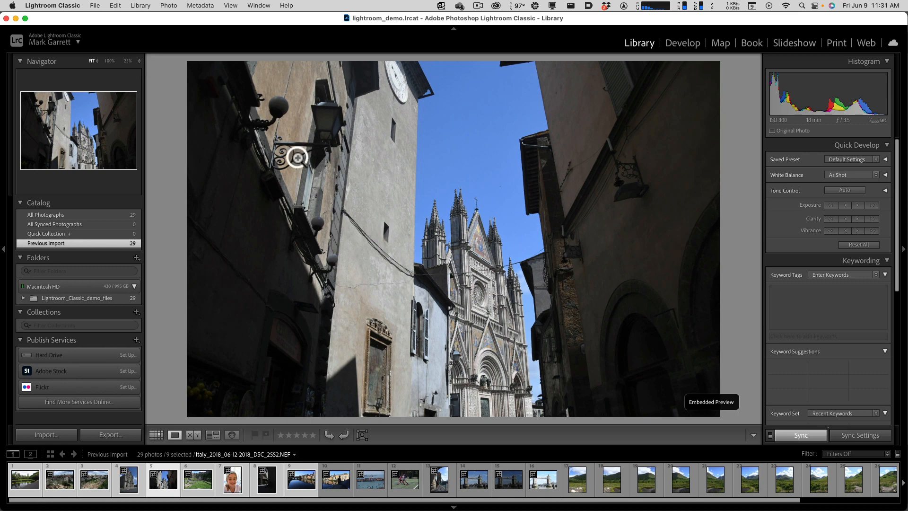
pyautogui.click(371, 188)
pyautogui.click(373, 190)
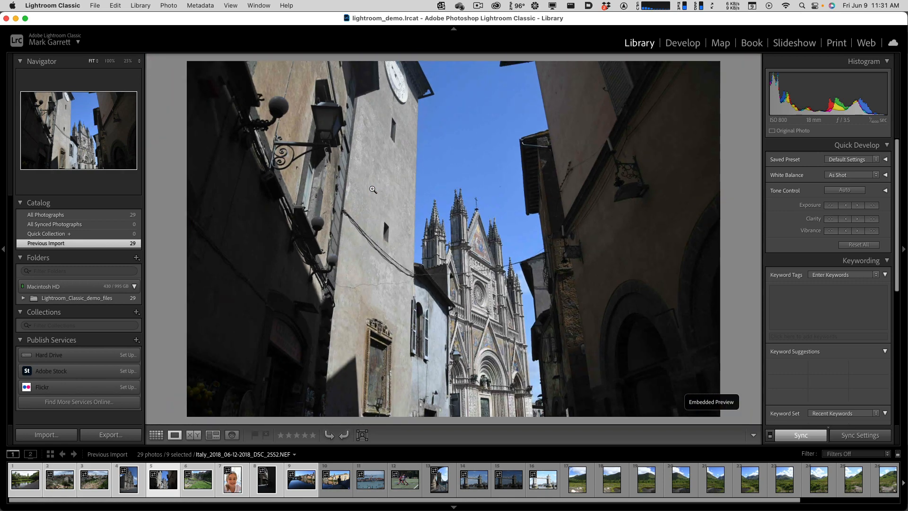
# - Select the Tower Bridge photos DSC_9171 and DSC_9172 and show them side by side in Compare view
pyautogui.click(477, 482)
pyautogui.keyDown('shift'); pyautogui.click(507, 486); pyautogui.keyUp('shift')
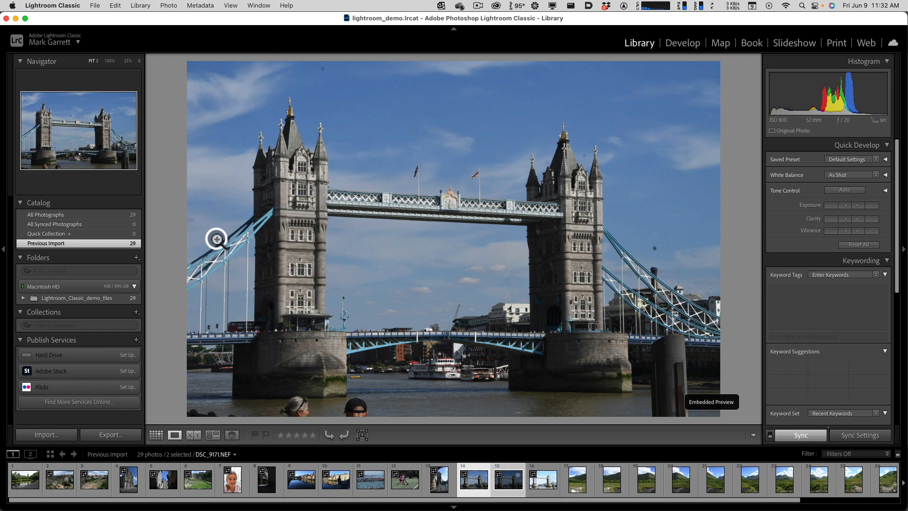
pyautogui.click(193, 435)
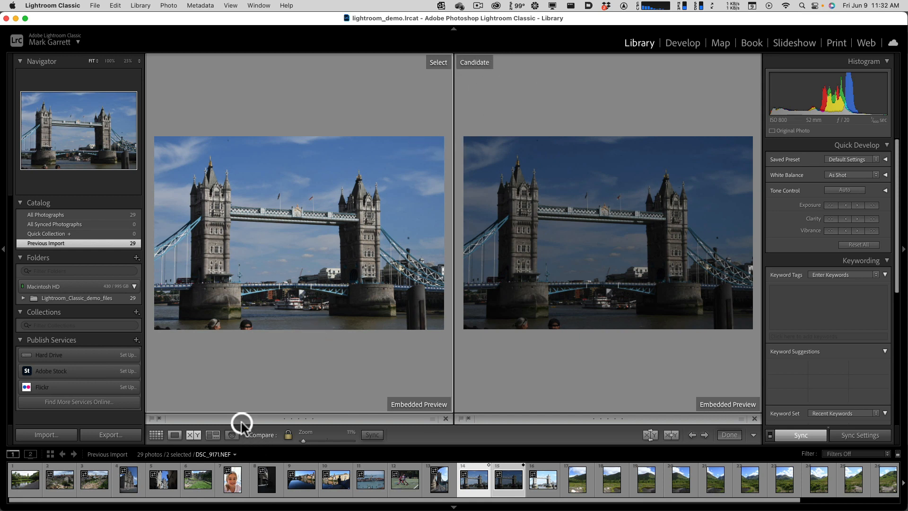
# - Show Tower Bridge photos DSC_9171 to DSC_9173 in Survey view and add the next three mountain landscape photos to the comparison
pyautogui.keyDown('super'); pyautogui.click(536, 482); pyautogui.keyUp('super')
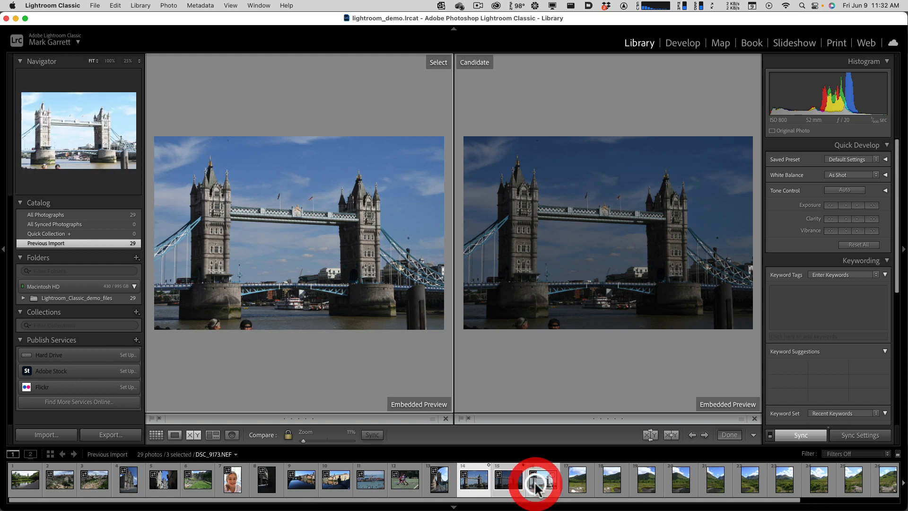
pyautogui.click(210, 435)
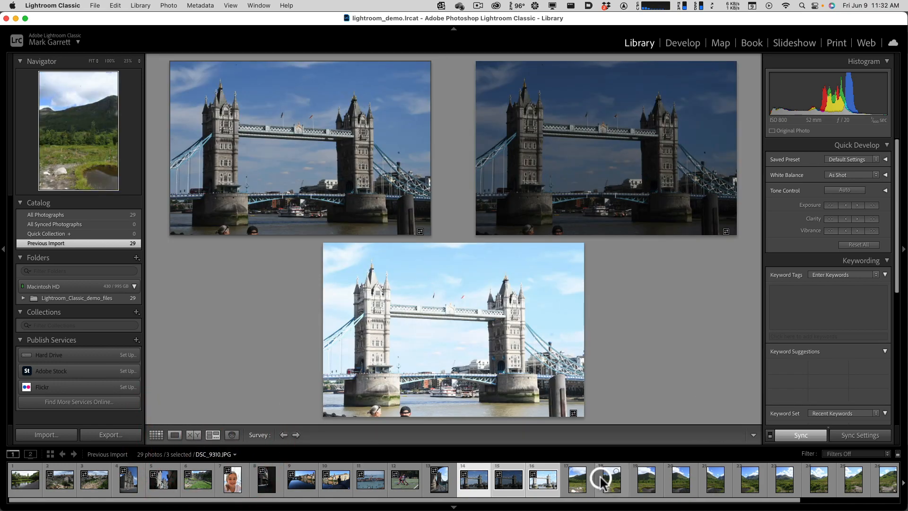
pyautogui.keyDown('super'); pyautogui.click(577, 480); pyautogui.keyUp('super')
pyautogui.keyDown('super'); pyautogui.click(611, 479); pyautogui.keyUp('super')
pyautogui.keyDown('super'); pyautogui.click(644, 482); pyautogui.keyUp('super')
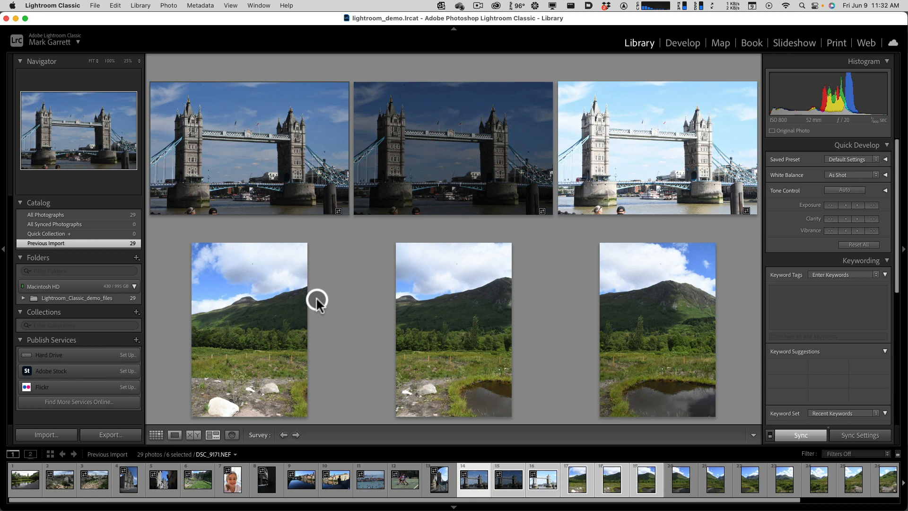
# - Return to Grid view and select the dark street photo DSC_3617 to examine its histogram
pyautogui.click(158, 433)
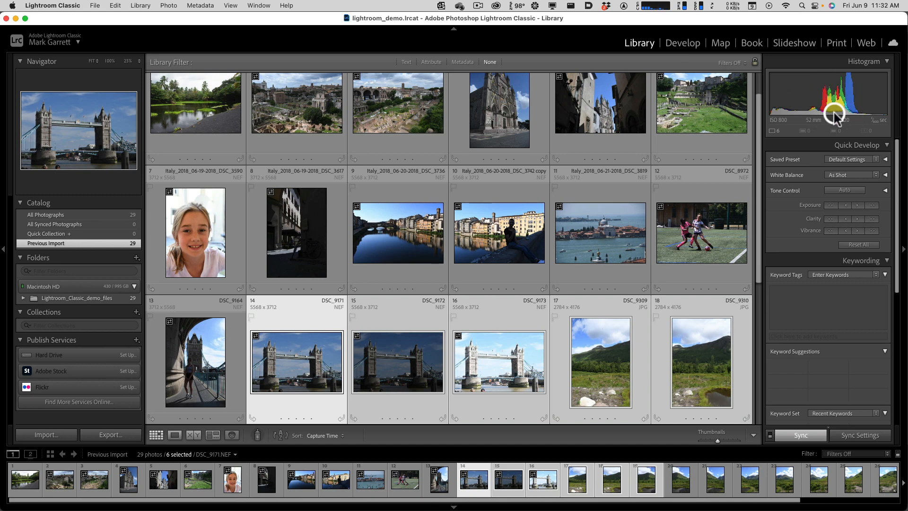
pyautogui.click(300, 206)
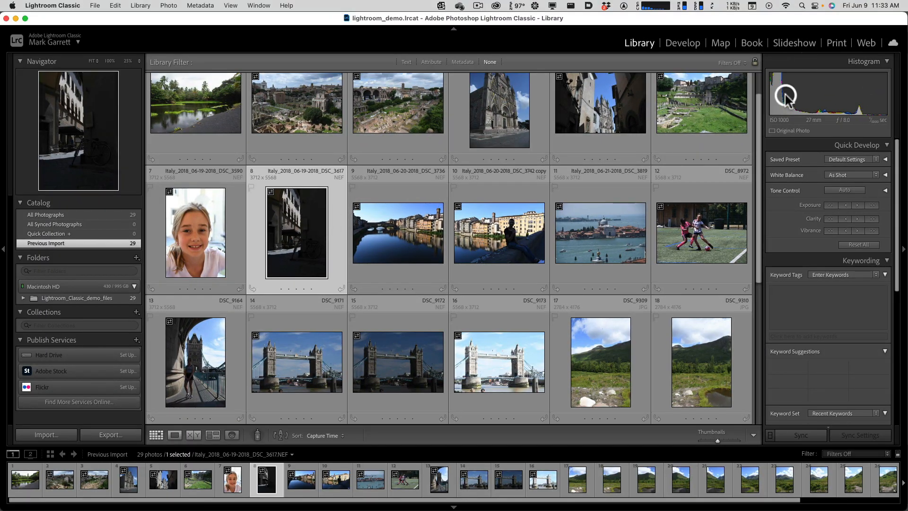
pyautogui.press('alt')
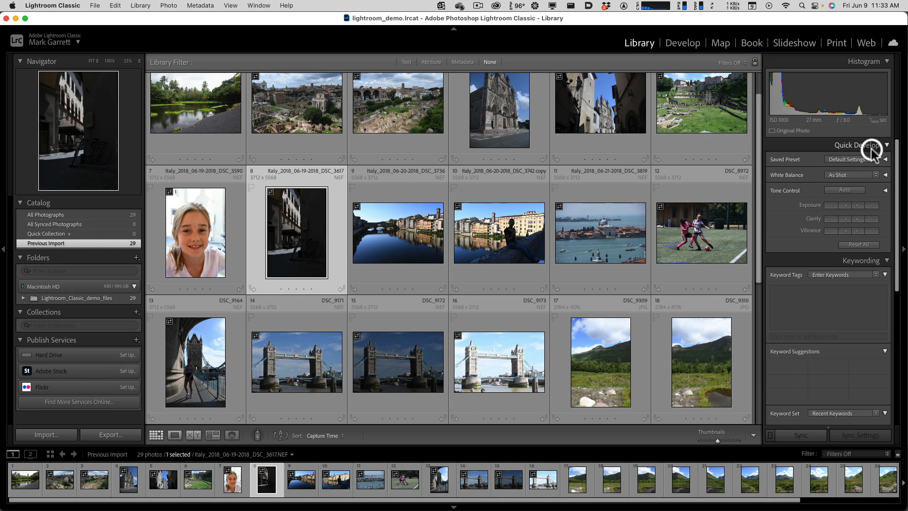
# - Try the Seasons: Summer preset SM01 on the dark street photo, undo it, and look through the White Balance options
pyautogui.click(886, 161)
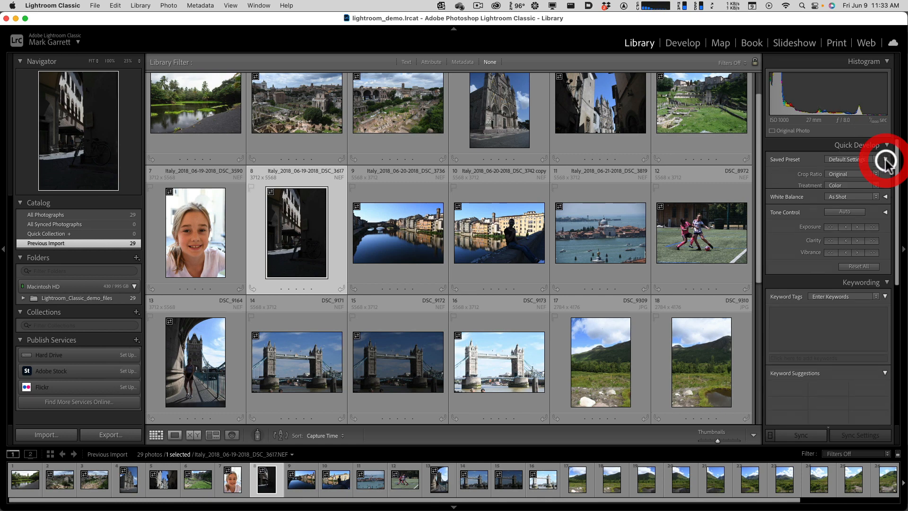
pyautogui.click(885, 161)
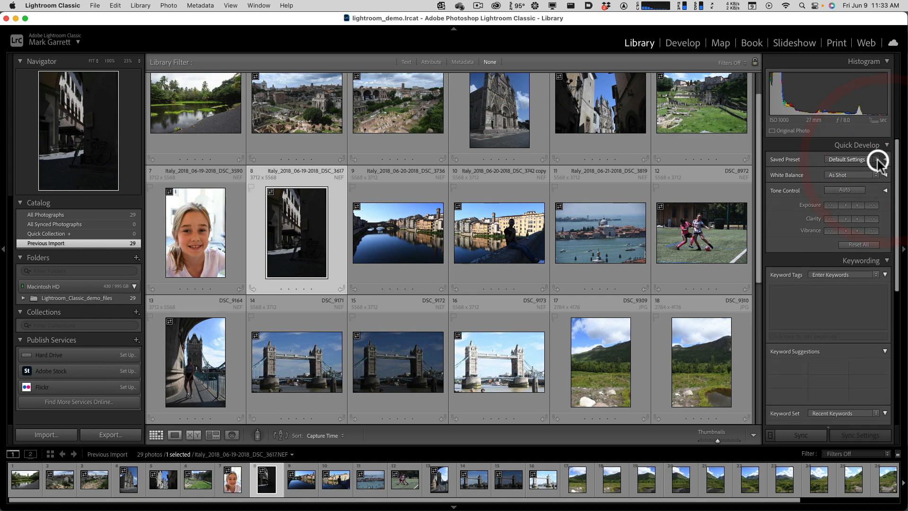
pyautogui.click(876, 160)
pyautogui.moveTo(878, 193)
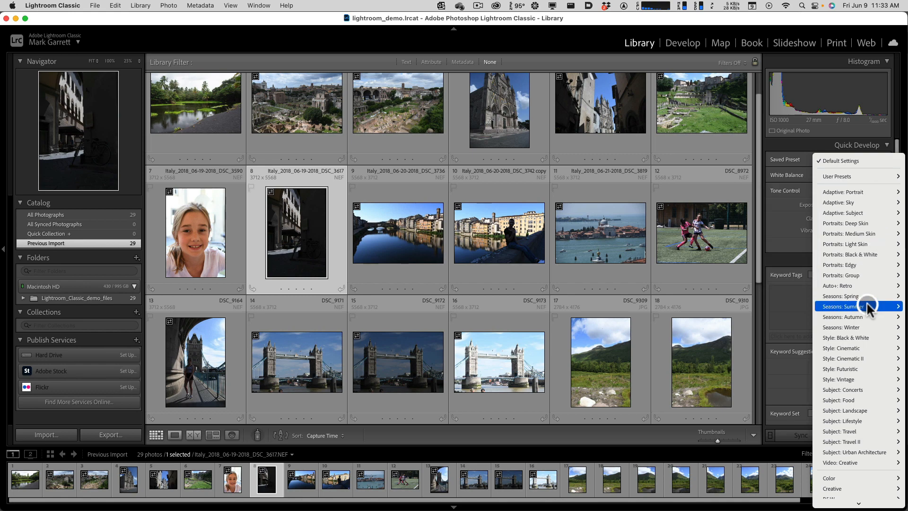
pyautogui.moveTo(865, 306)
pyautogui.click(804, 306)
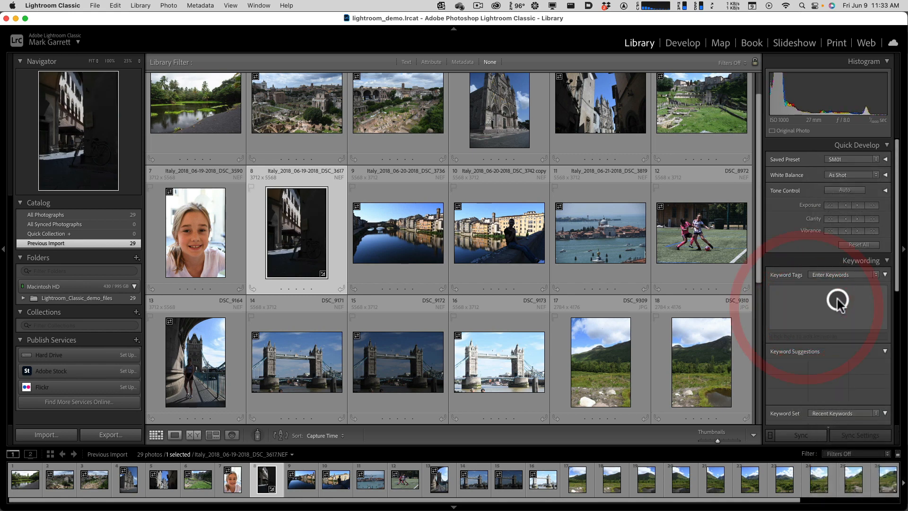
pyautogui.press('super+z')
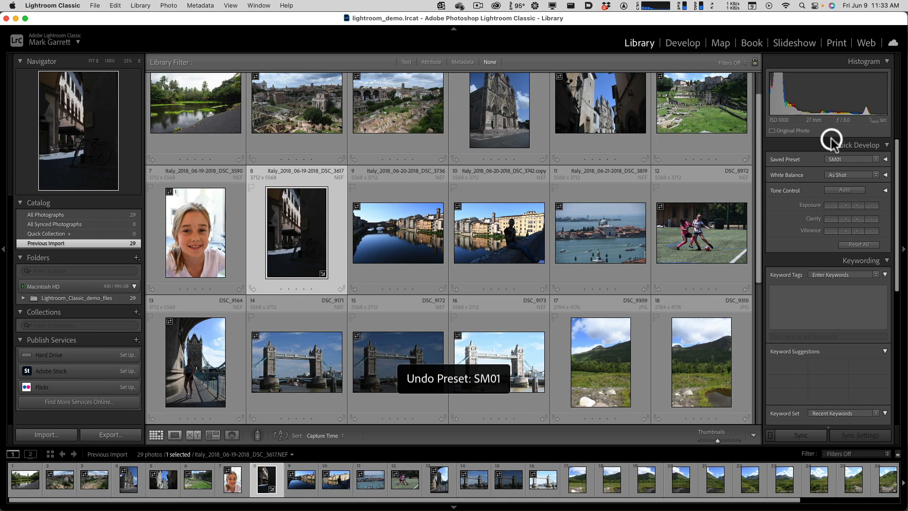
pyautogui.click(868, 176)
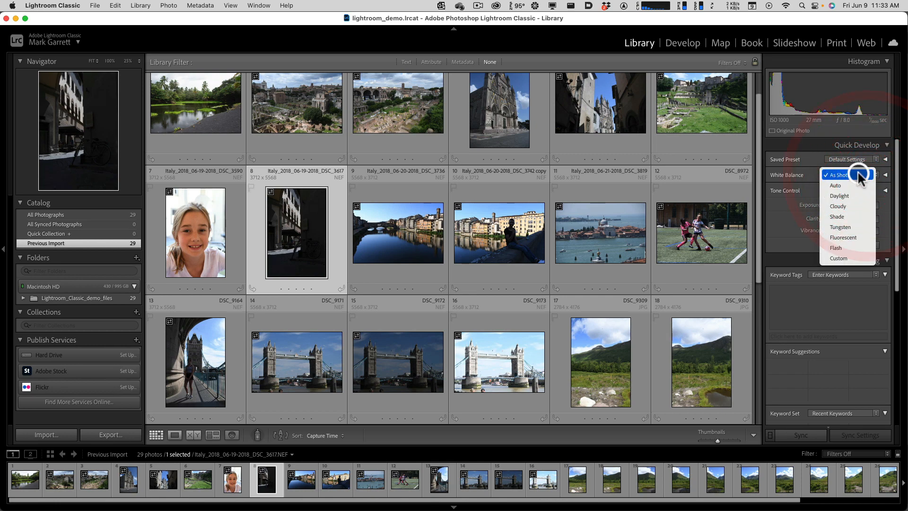
pyautogui.click(806, 169)
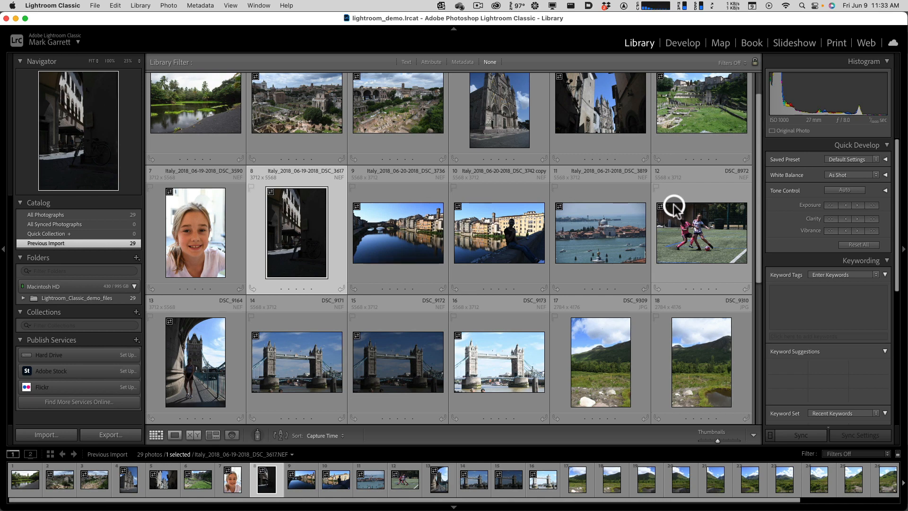
# - Add the keyword Rome to the two ancient ruins photos DSC_2318 and DSC_2321
pyautogui.scroll(1, 585, 229)
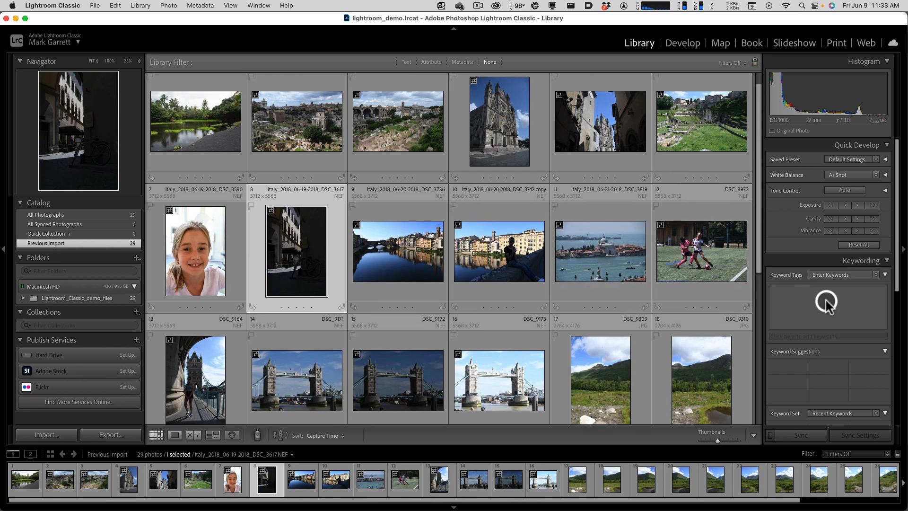
pyautogui.click(316, 134)
pyautogui.keyDown('shift'); pyautogui.click(391, 146); pyautogui.keyUp('shift')
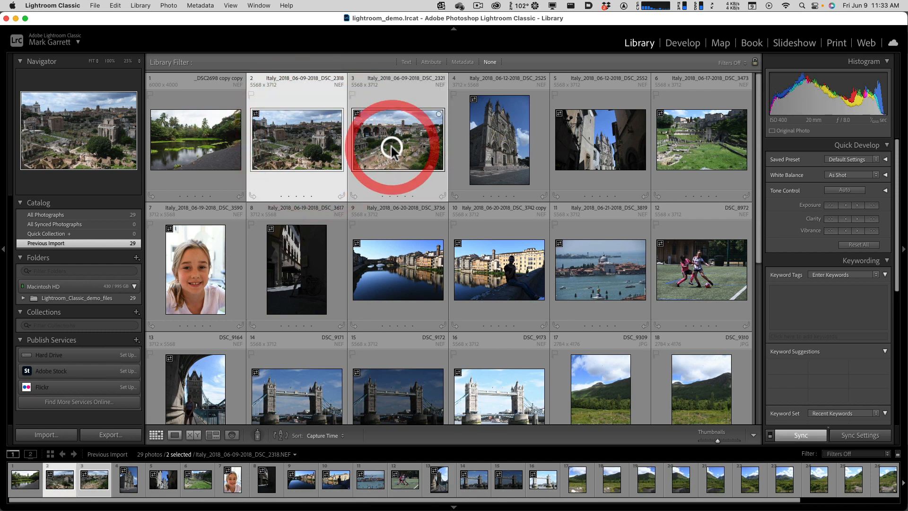
pyautogui.click(808, 296)
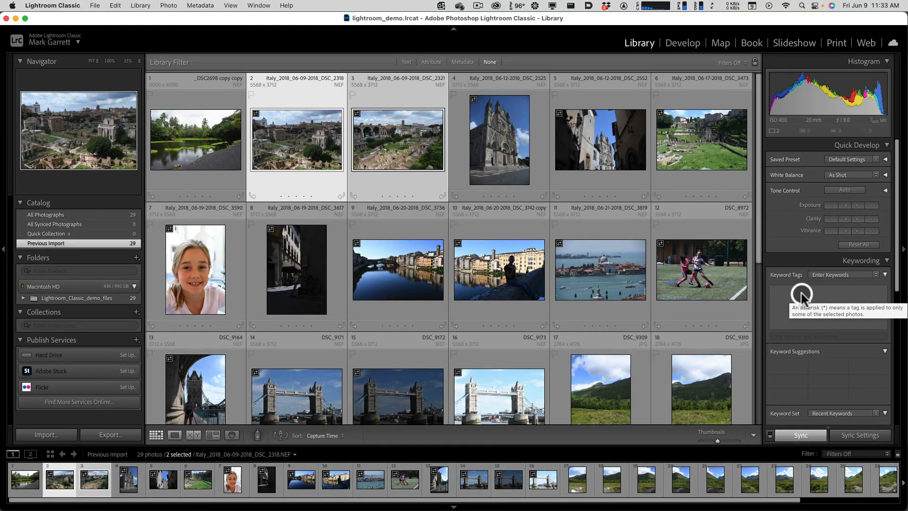
pyautogui.click(801, 295)
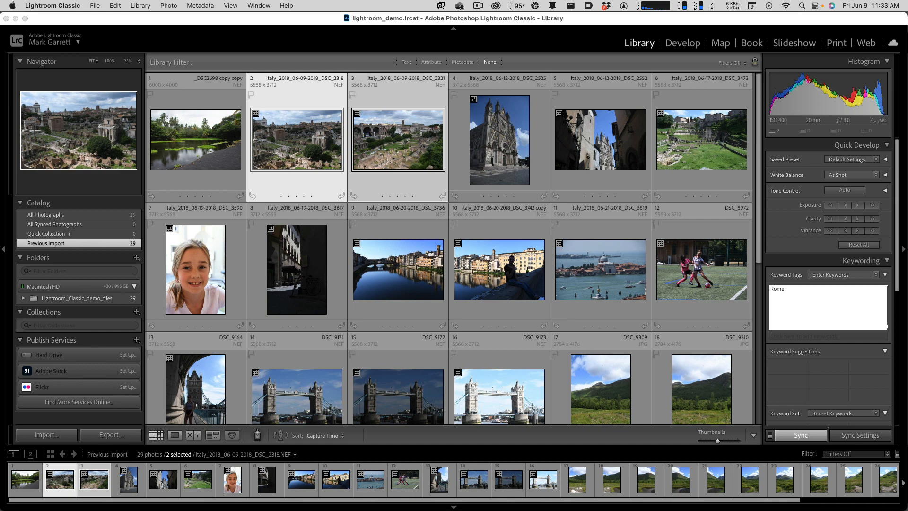
pyautogui.press('Return')
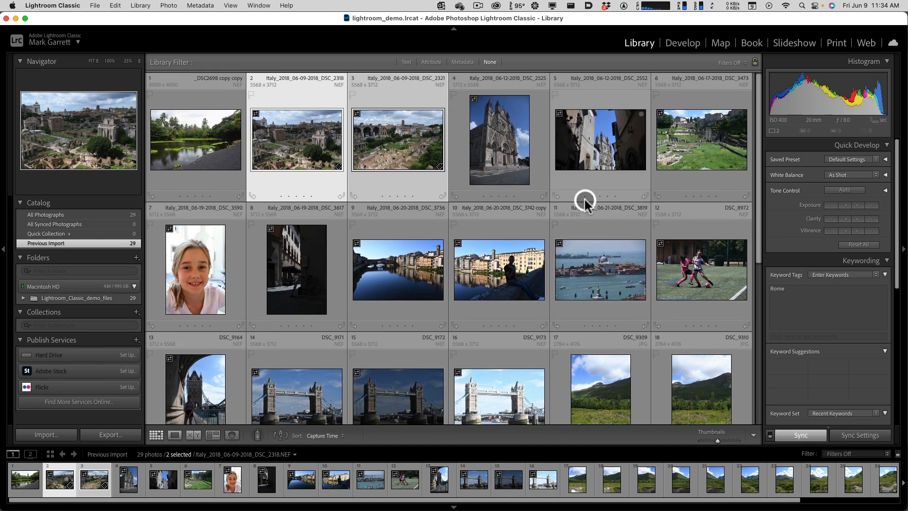
# - Apply the suggested keyword Rome to cathedral photo DSC_2525 and check the keyword tags of the three tagged photos
pyautogui.click(508, 155)
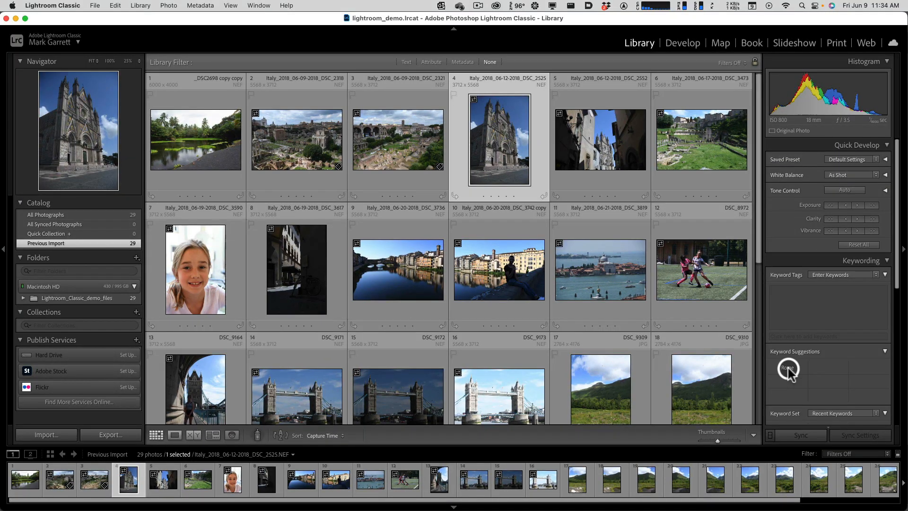
pyautogui.click(787, 368)
pyautogui.click(417, 131)
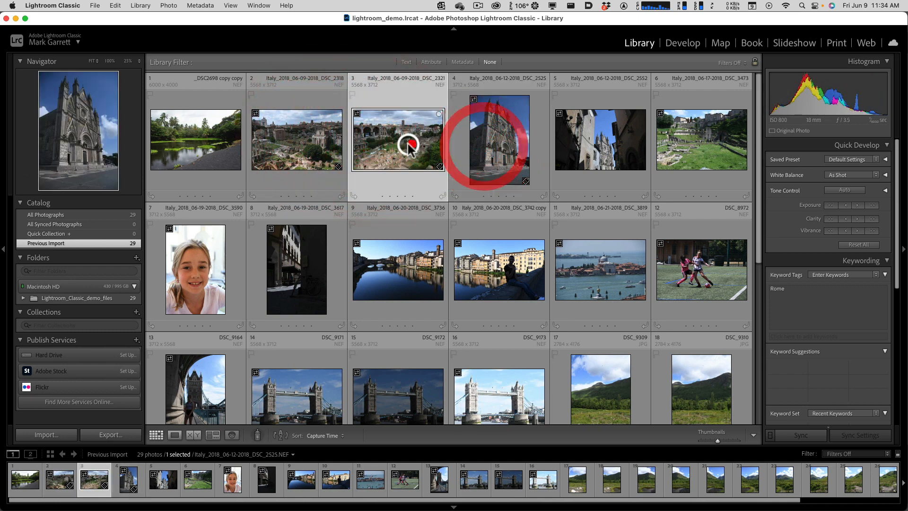
pyautogui.click(318, 146)
pyautogui.click(402, 146)
pyautogui.click(479, 148)
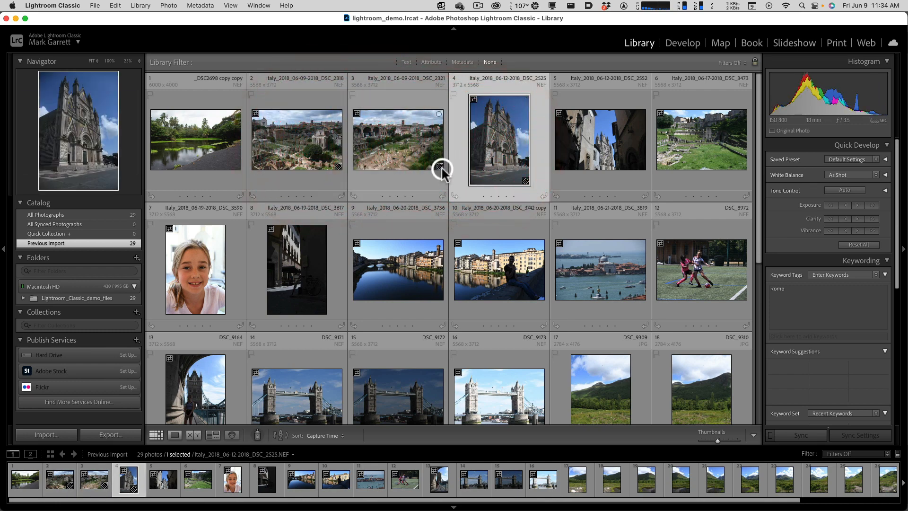
# - Open the keyword tags of the three tagged photos from their thumbnail keyword badges and examine the keyword entry area
pyautogui.press('alt')
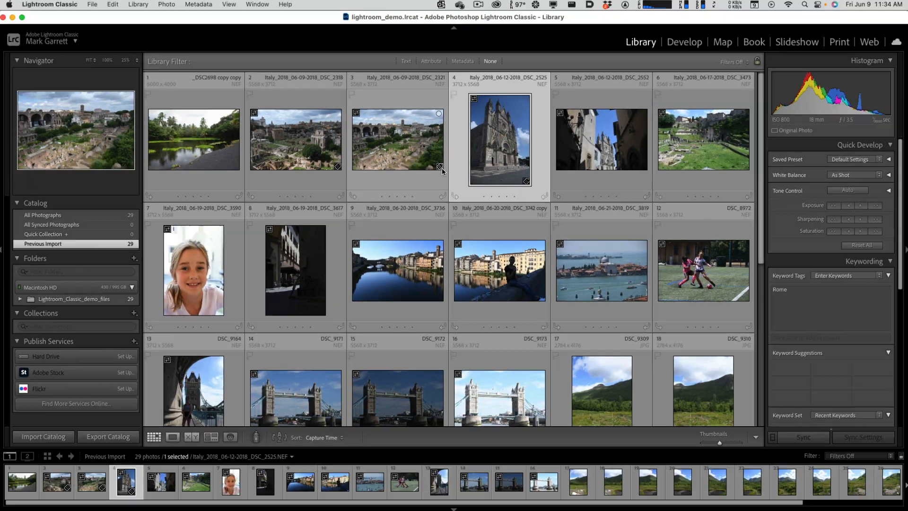
pyautogui.click(437, 166)
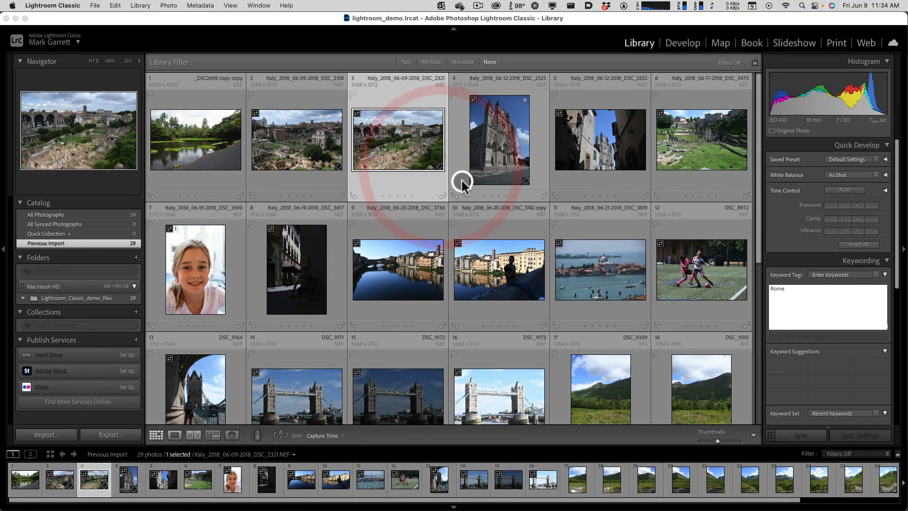
pyautogui.click(525, 181)
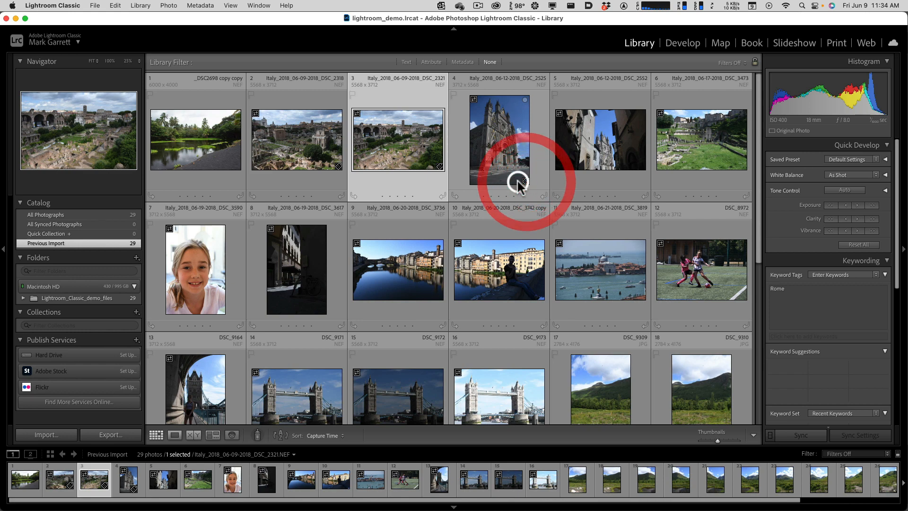
pyautogui.click(338, 167)
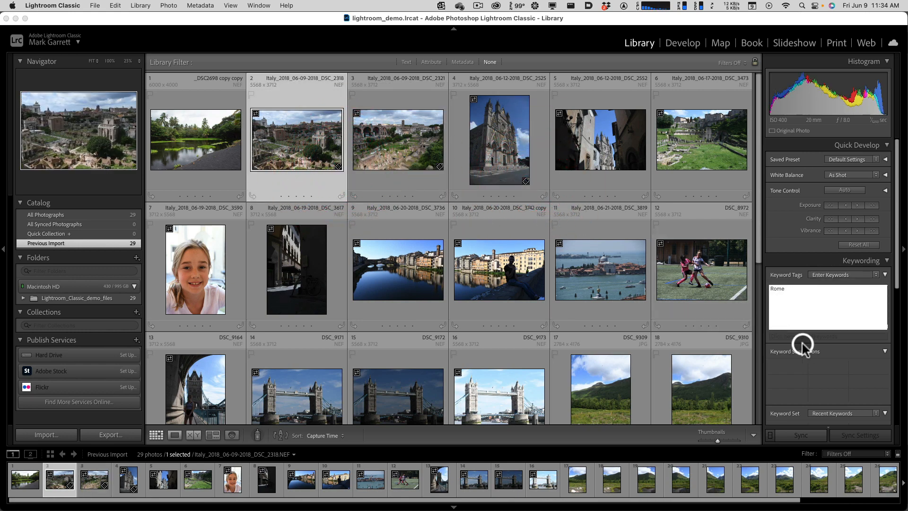
pyautogui.scroll(-3, 816, 345)
pyautogui.scroll(3, 816, 344)
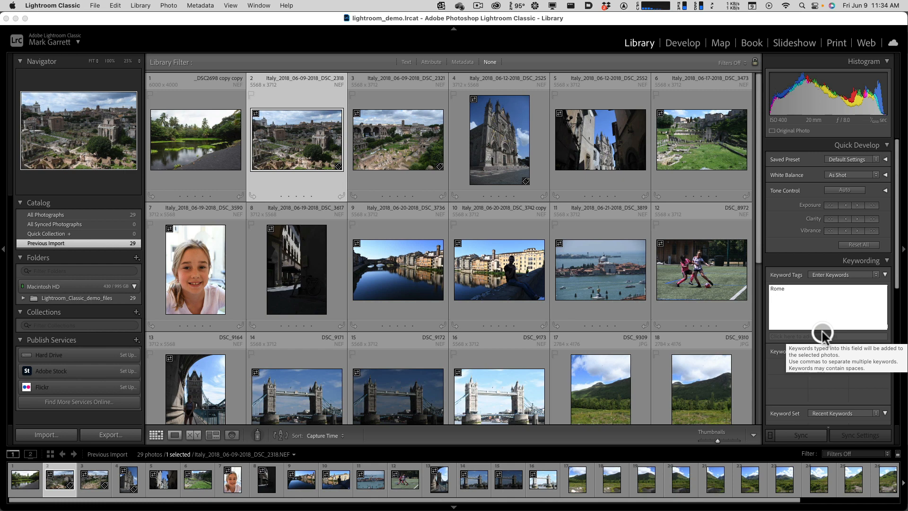
pyautogui.click(813, 321)
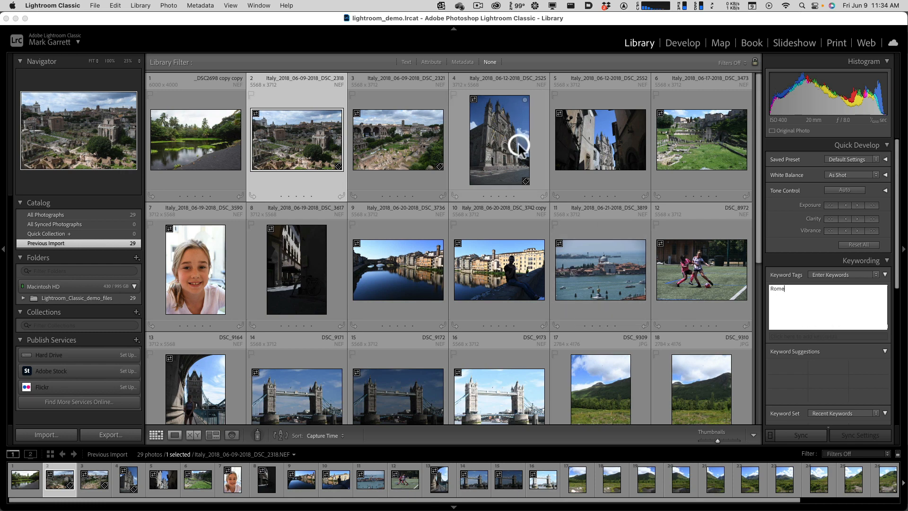
# - Open the alley photo DSC_2552 in Develop and browse the riverside and Venice photos, ending on the man by the river
pyautogui.click(596, 149)
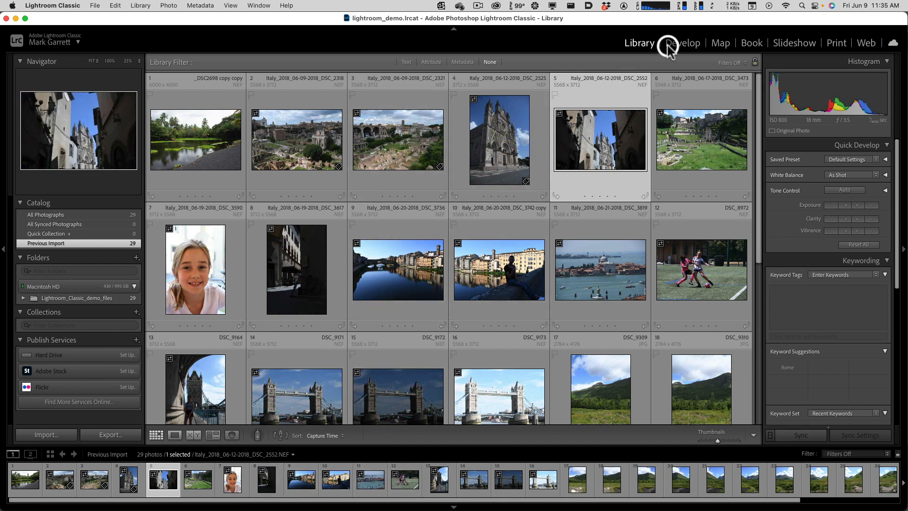
pyautogui.click(691, 43)
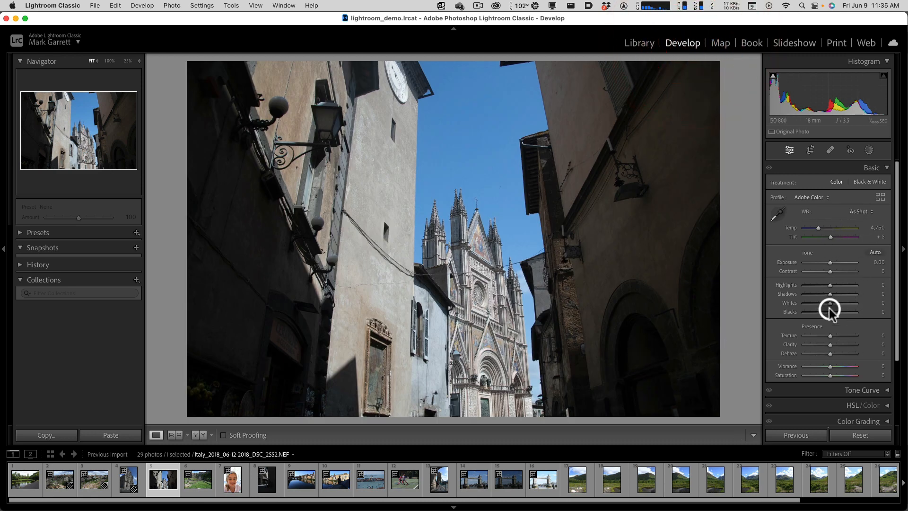
pyautogui.click(336, 487)
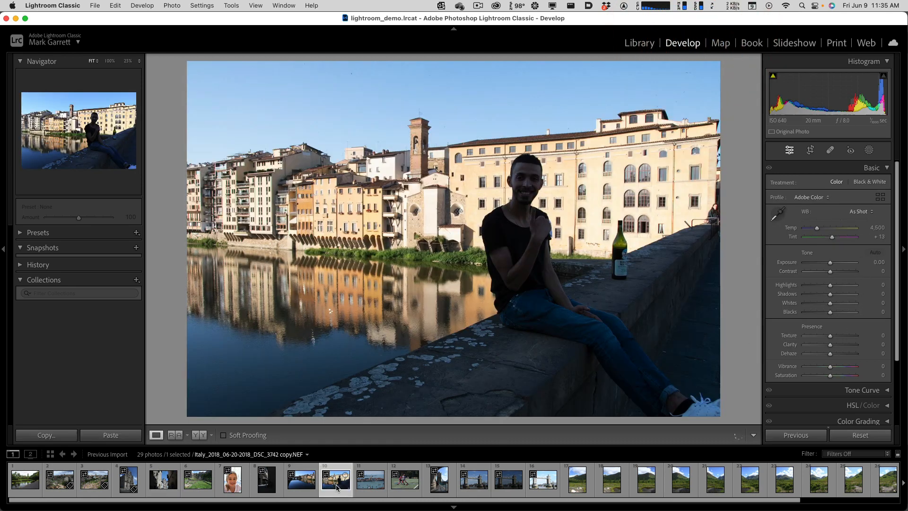
pyautogui.click(365, 486)
pyautogui.press('Right')
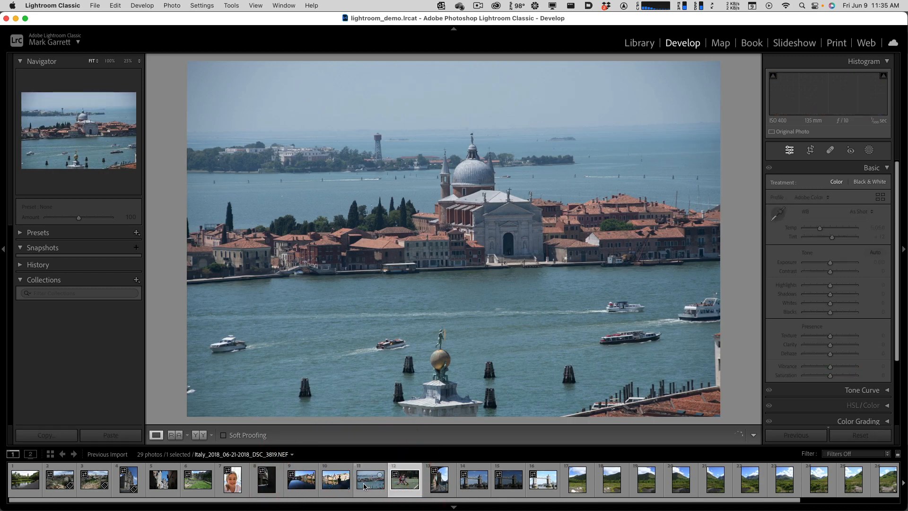
pyautogui.press('Left')
pyautogui.press('Left')
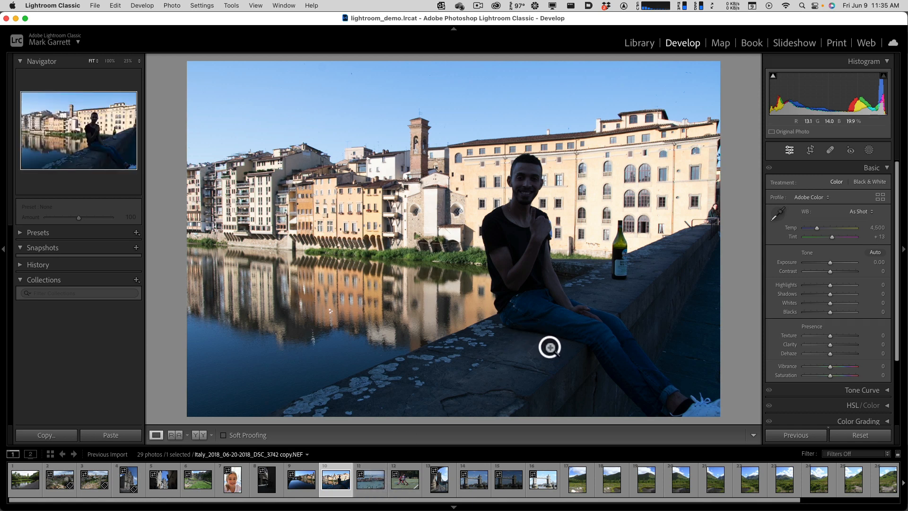
# - In the Library, add the two ancient ruins photos DSC_2318 and DSC_2321 to the Quick Collection and display that collection
pyautogui.click(638, 41)
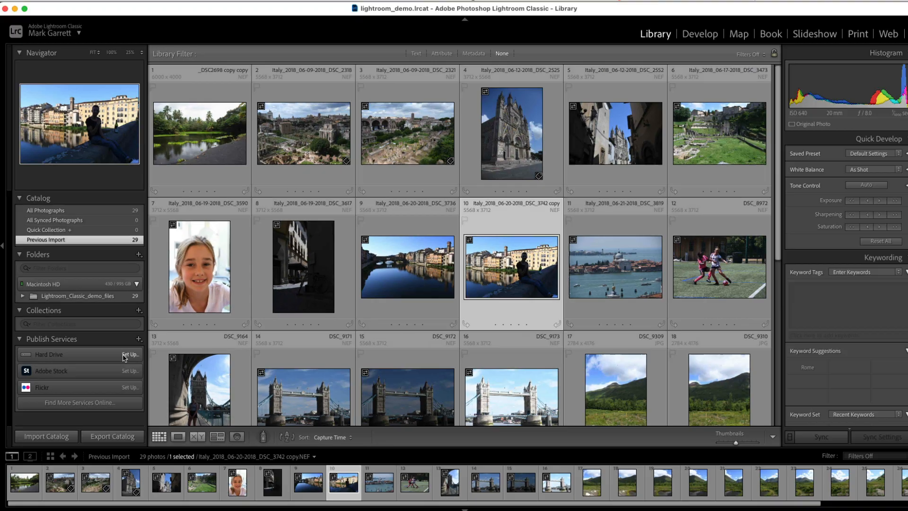
pyautogui.click(195, 336)
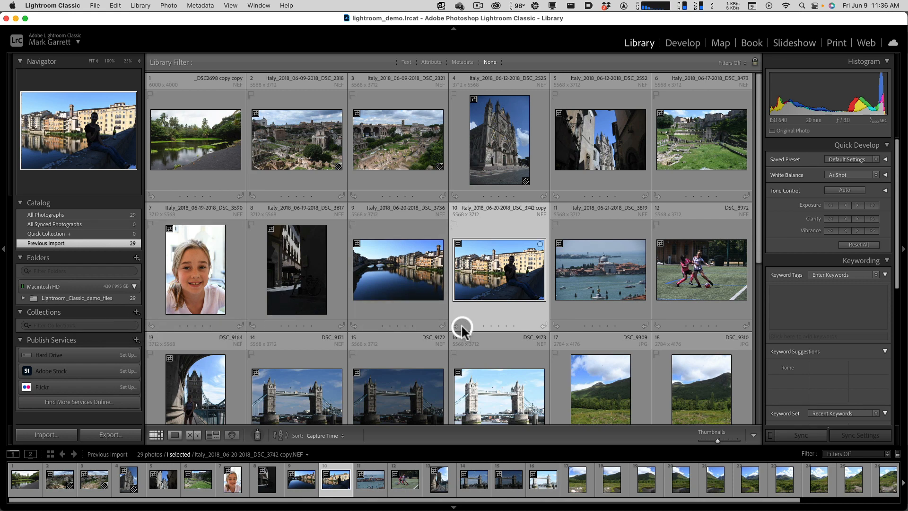
pyautogui.click(301, 156)
pyautogui.keyDown('shift'); pyautogui.click(382, 156); pyautogui.keyUp('shift')
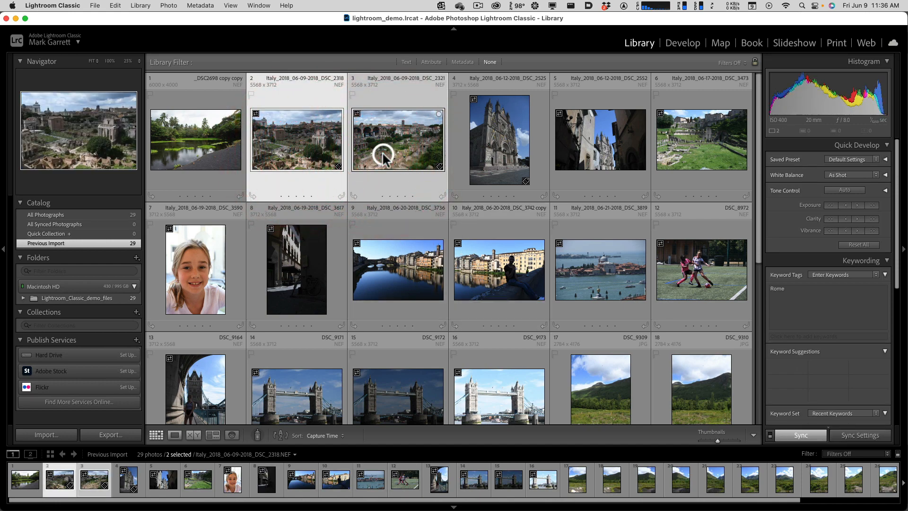
pyautogui.press('b')
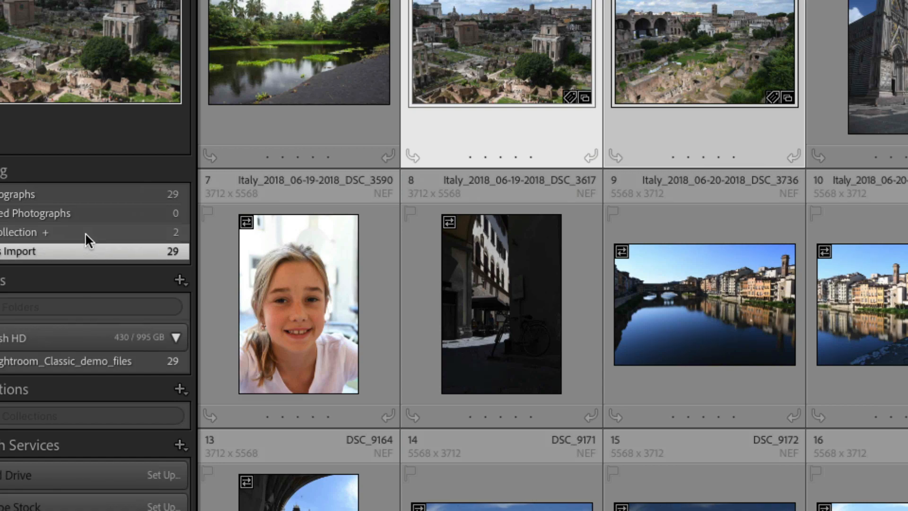
pyautogui.click(86, 233)
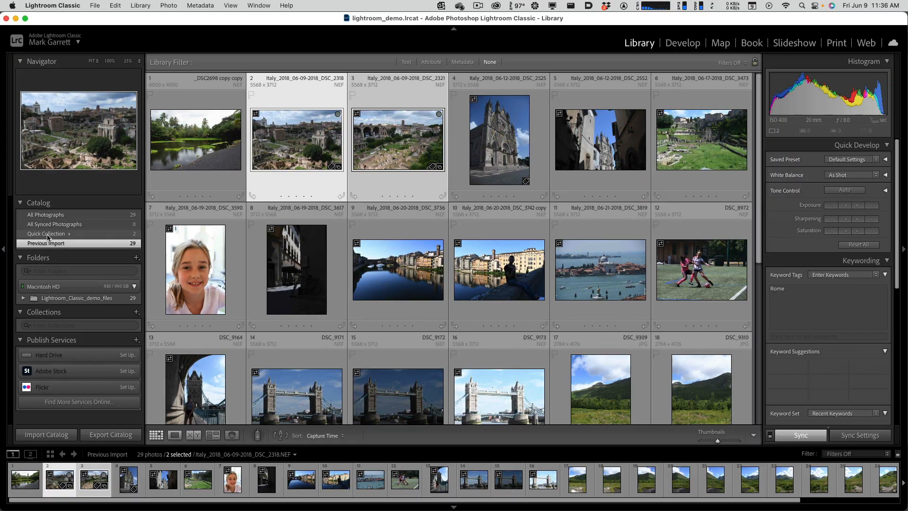
pyautogui.click(46, 231)
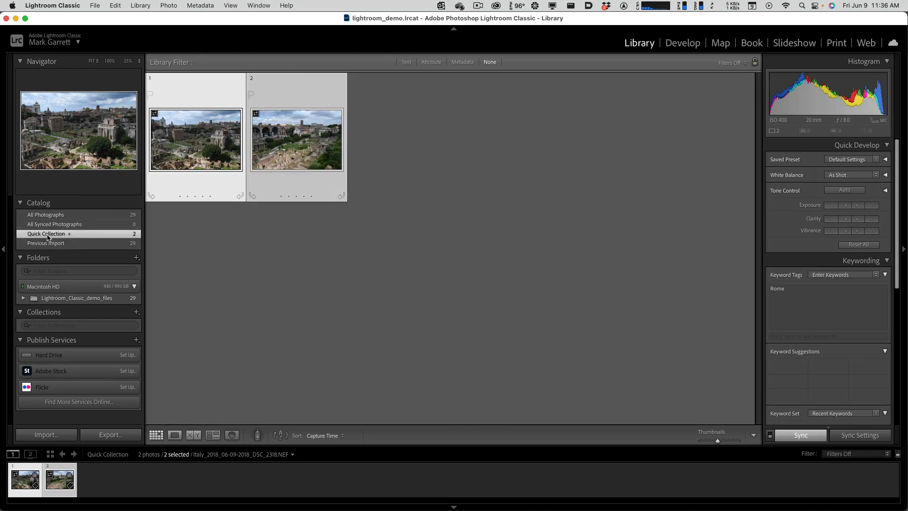
# - Save the Quick Collection as "Rome collection", clearing it after saving, and open the new collection
pyautogui.rightClick(56, 233)
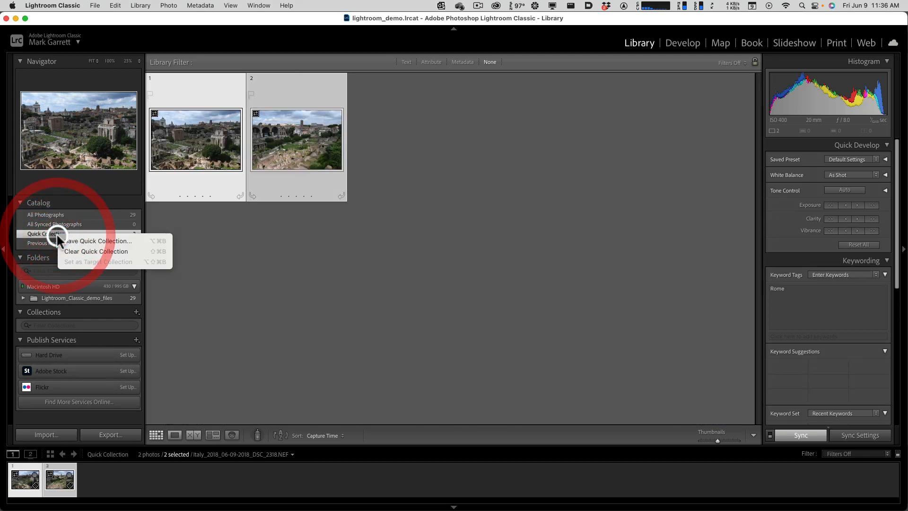
pyautogui.click(90, 239)
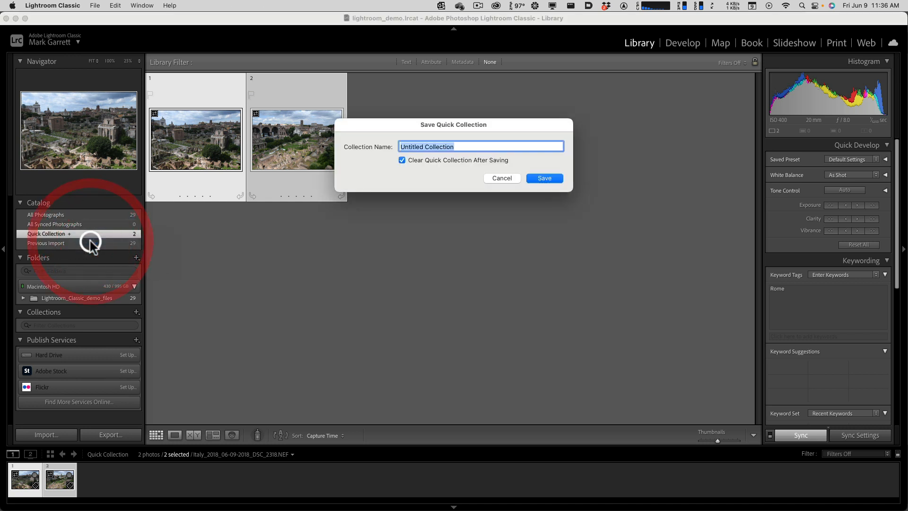
pyautogui.write('Rom')
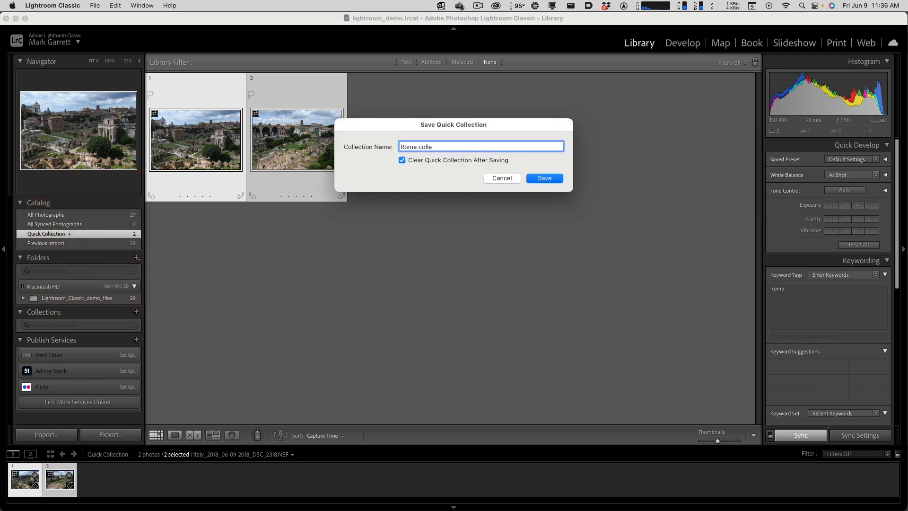
pyautogui.press('Return')
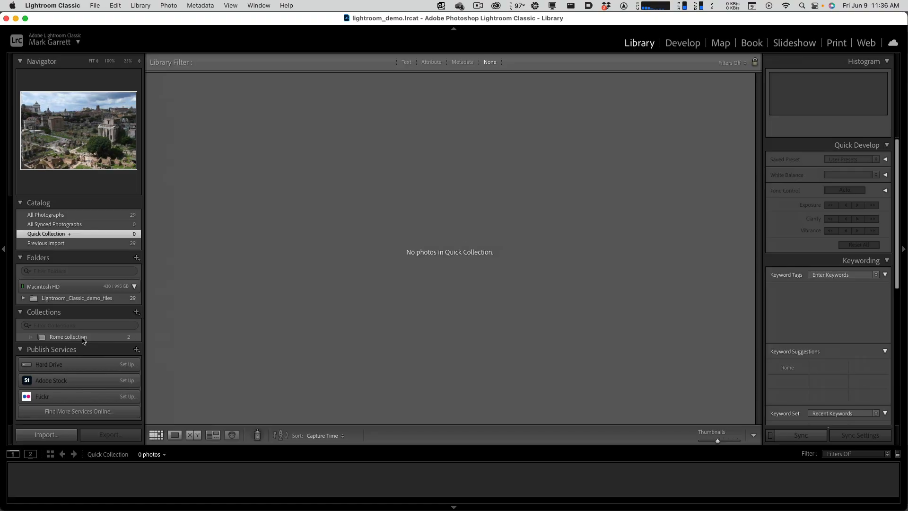
pyautogui.click(82, 337)
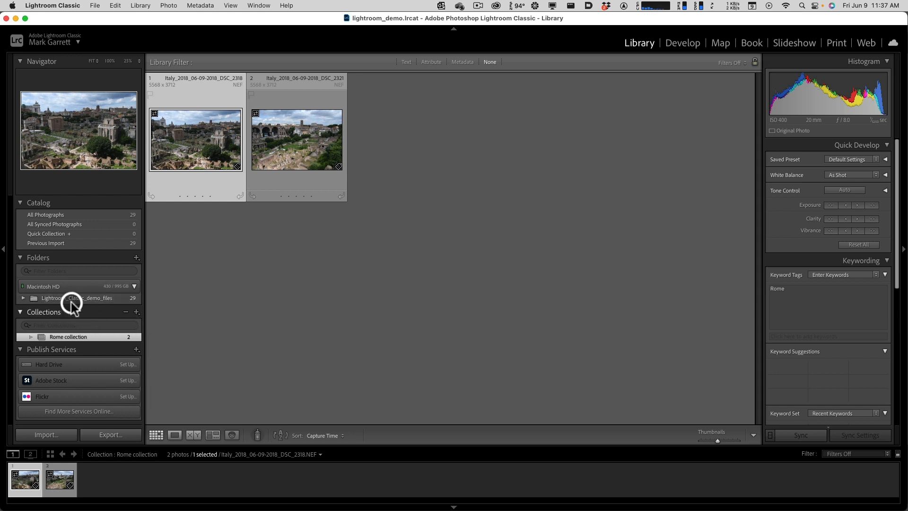
# - Expand the Lightroom_Classic_demo_files folder and examine the photos in its hdr and pano subfolders, ending on the parent folder
pyautogui.click(23, 298)
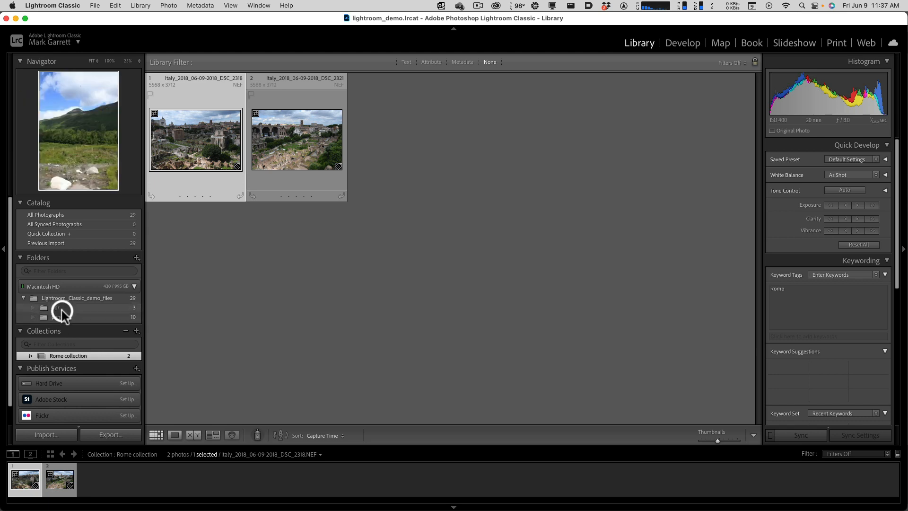
pyautogui.click(62, 307)
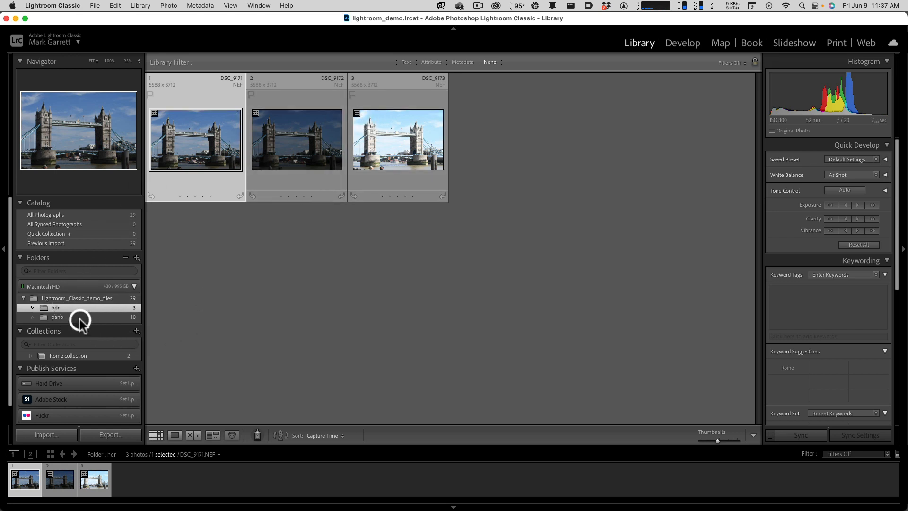
pyautogui.click(61, 315)
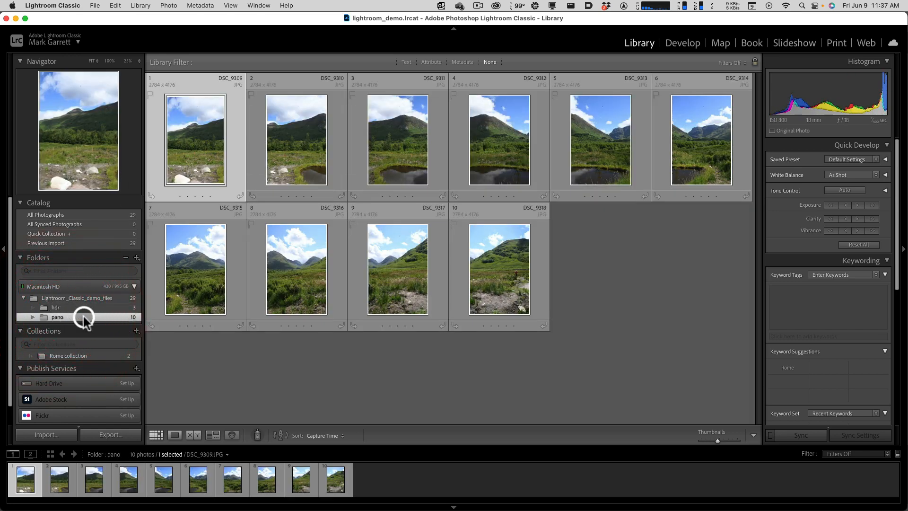
pyautogui.click(60, 308)
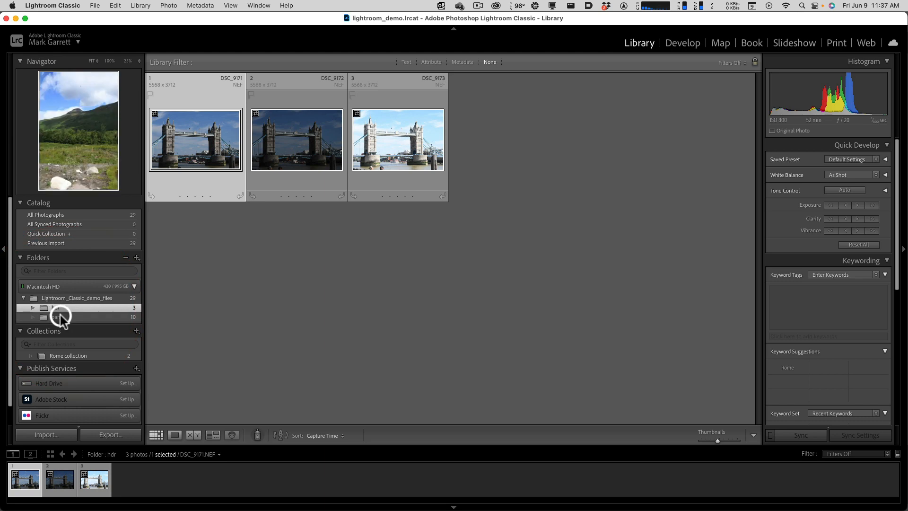
pyautogui.click(61, 316)
pyautogui.click(60, 308)
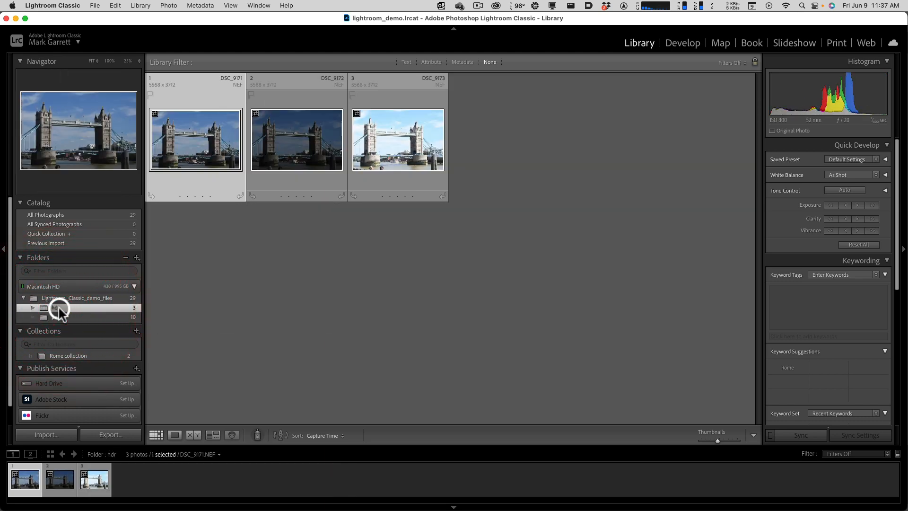
pyautogui.click(61, 316)
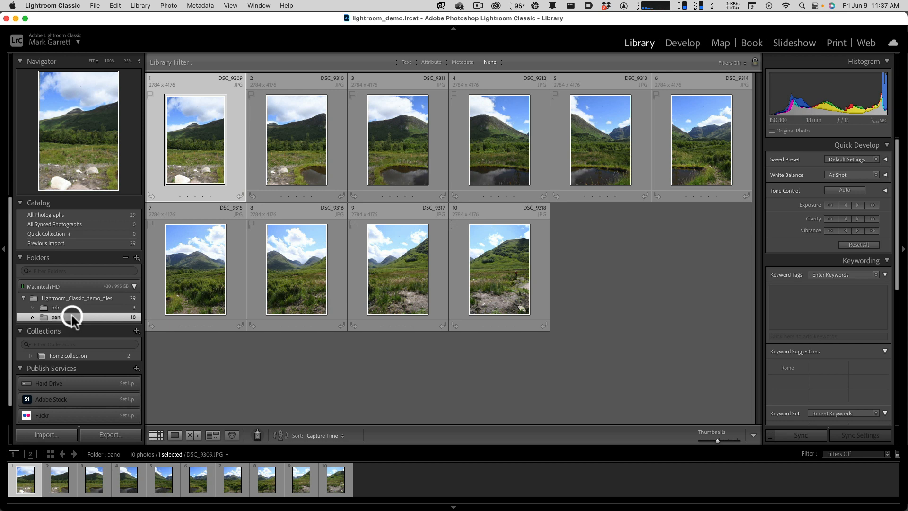
pyautogui.click(56, 307)
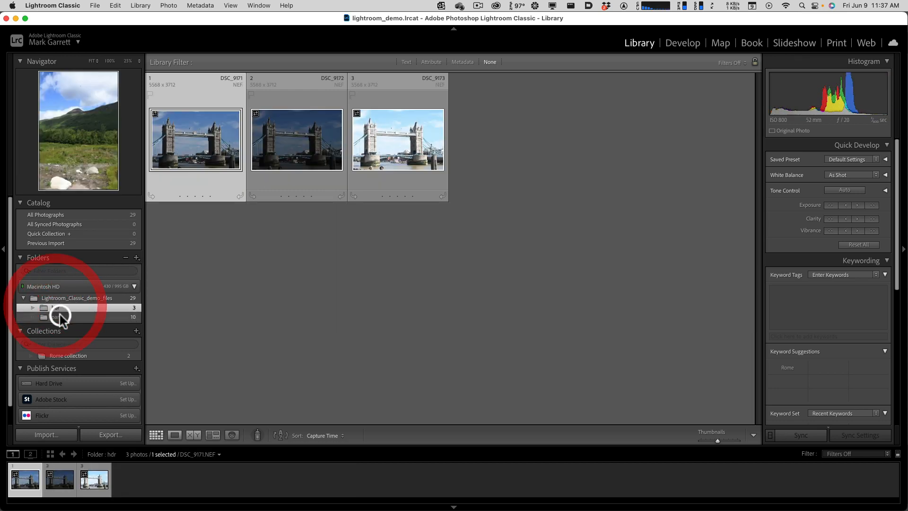
pyautogui.click(60, 317)
pyautogui.click(57, 308)
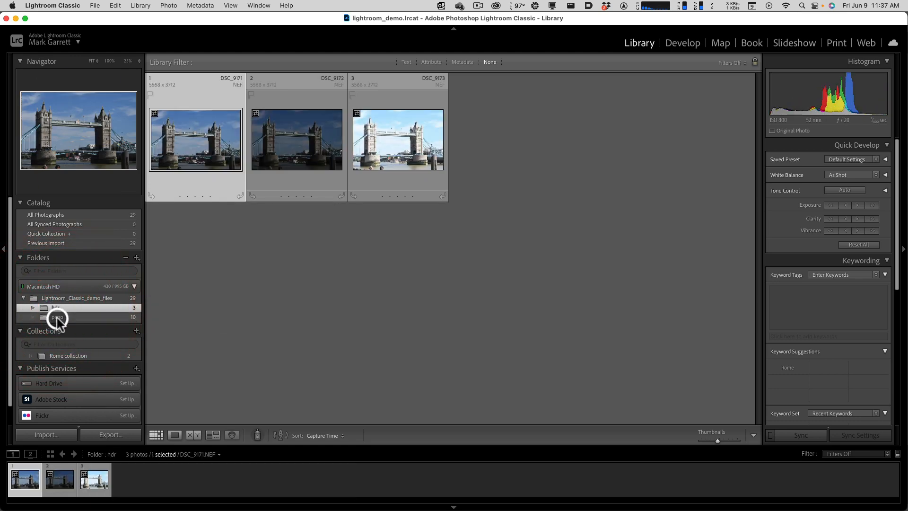
pyautogui.click(57, 318)
pyautogui.click(55, 308)
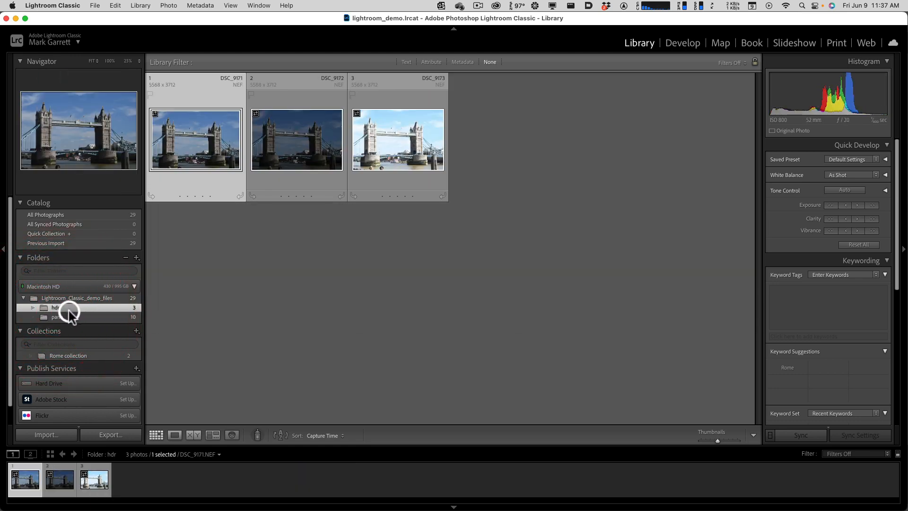
pyautogui.click(95, 298)
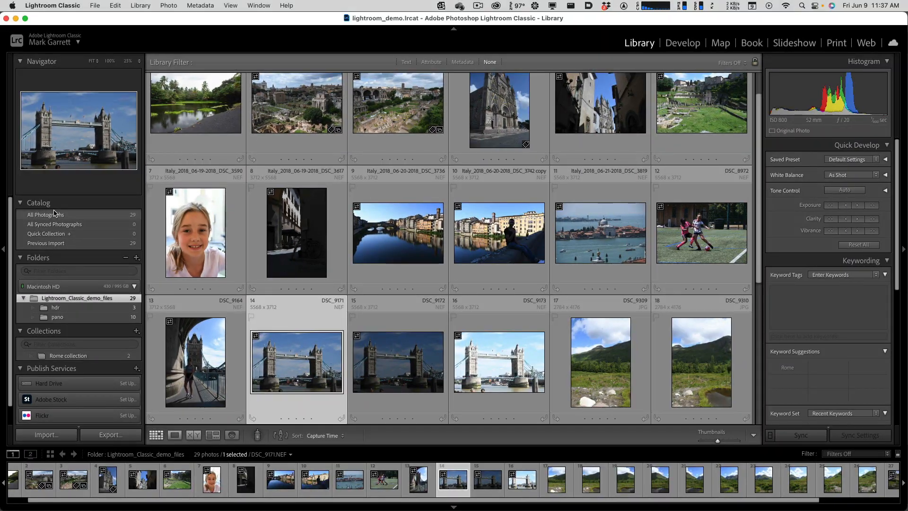
# - Look through the catalog's All Photographs, Quick Collection and Previous Import sources, ending on Previous Import
pyautogui.click(60, 215)
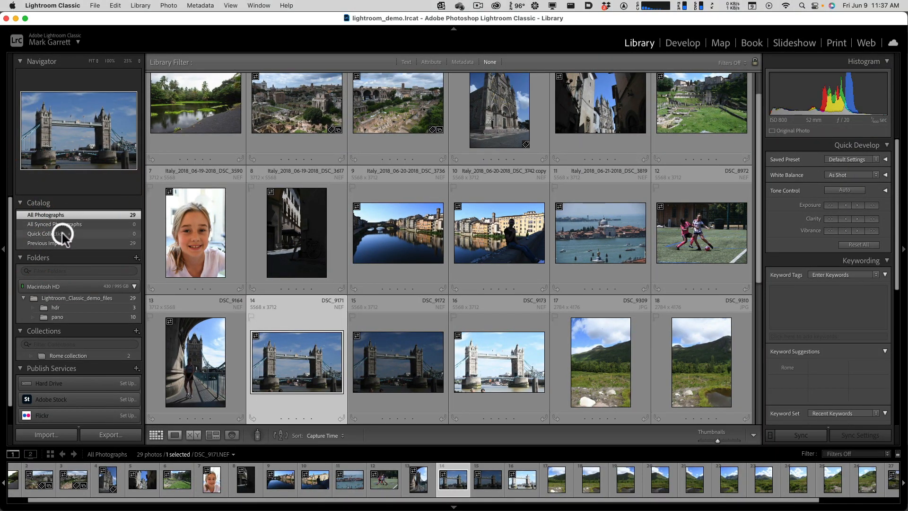
pyautogui.click(61, 233)
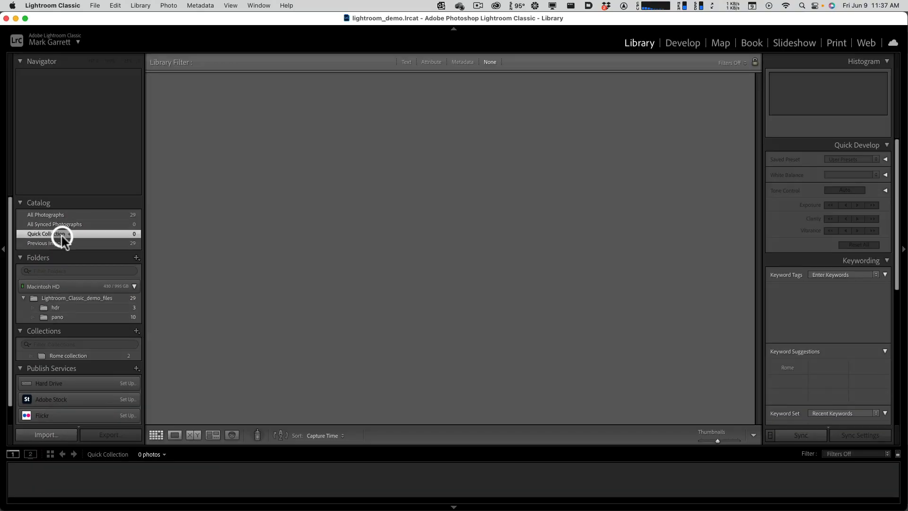
pyautogui.click(58, 243)
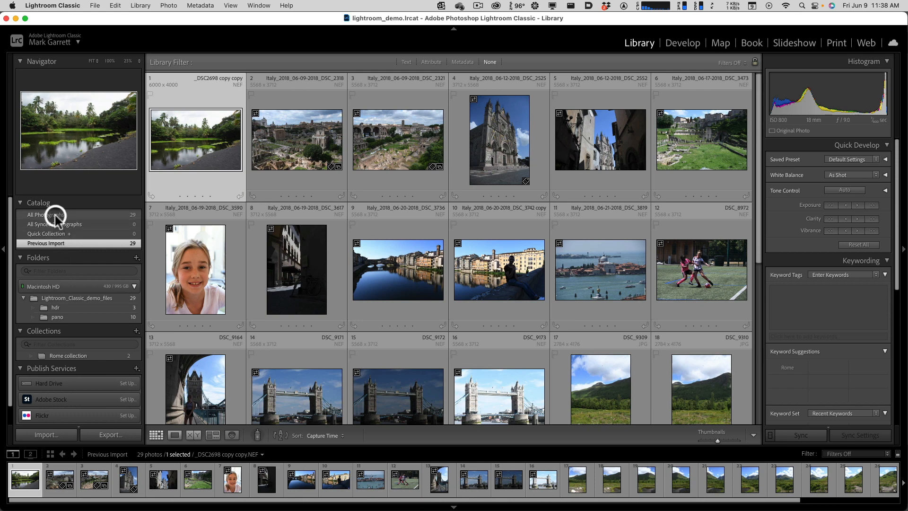
pyautogui.press('alt')
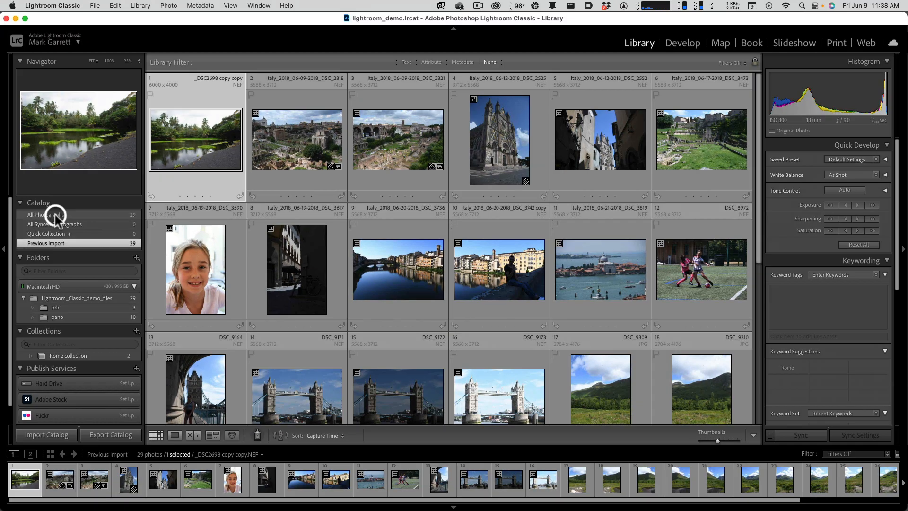
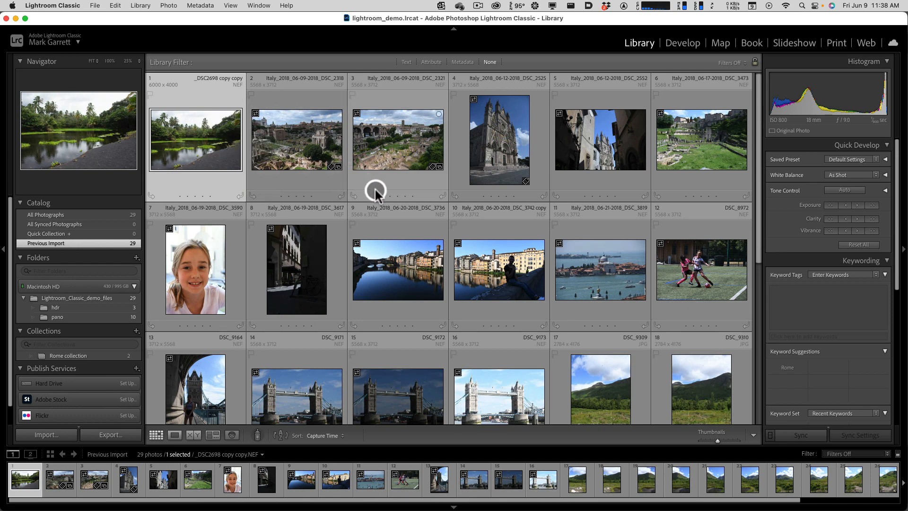
pyautogui.click(308, 156)
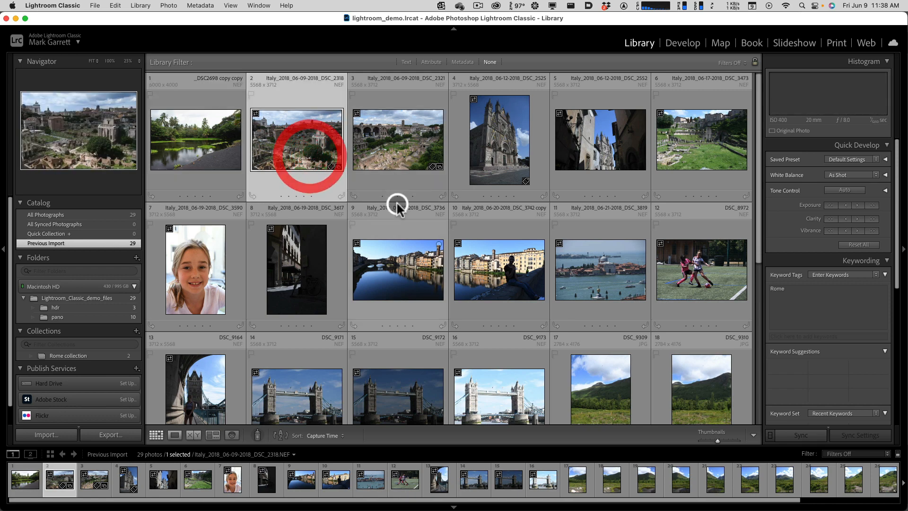
pyautogui.click(214, 155)
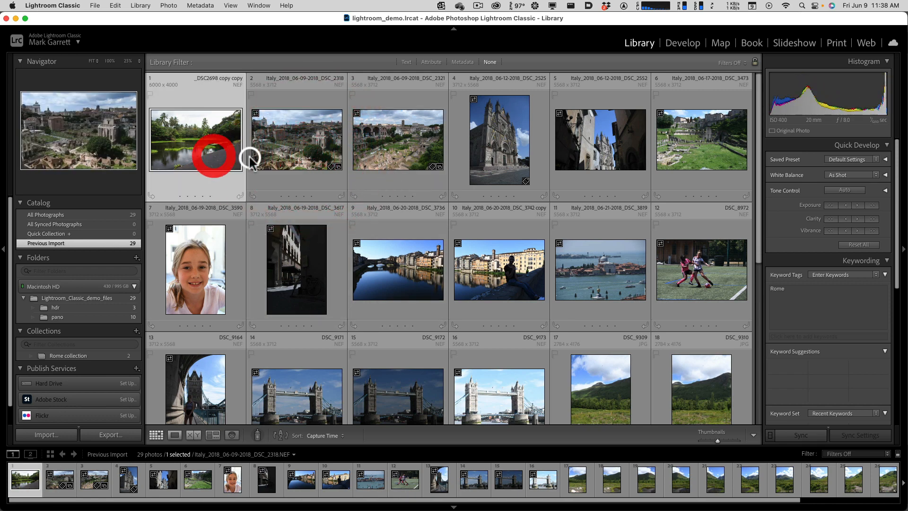
pyautogui.click(285, 159)
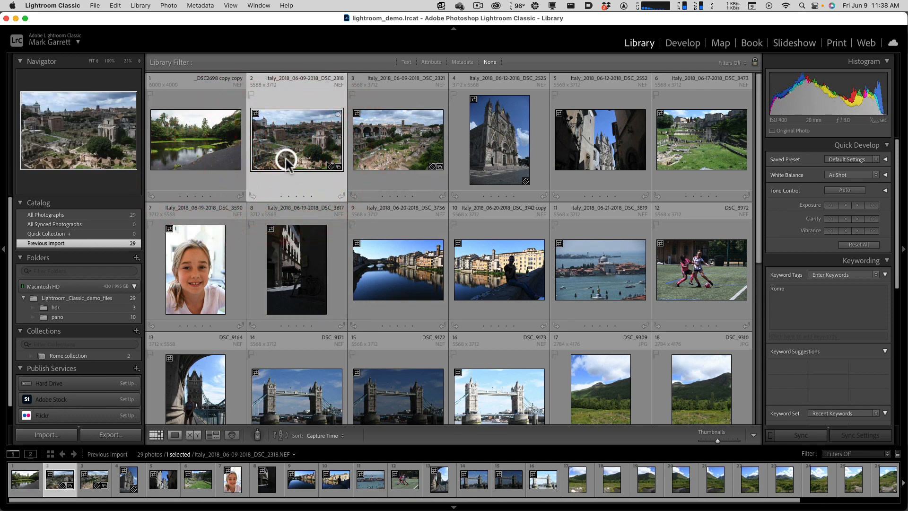
# - Review the flag, star rating and color label options available for the first photo, _DSC2698 copy copy
pyautogui.click(215, 147)
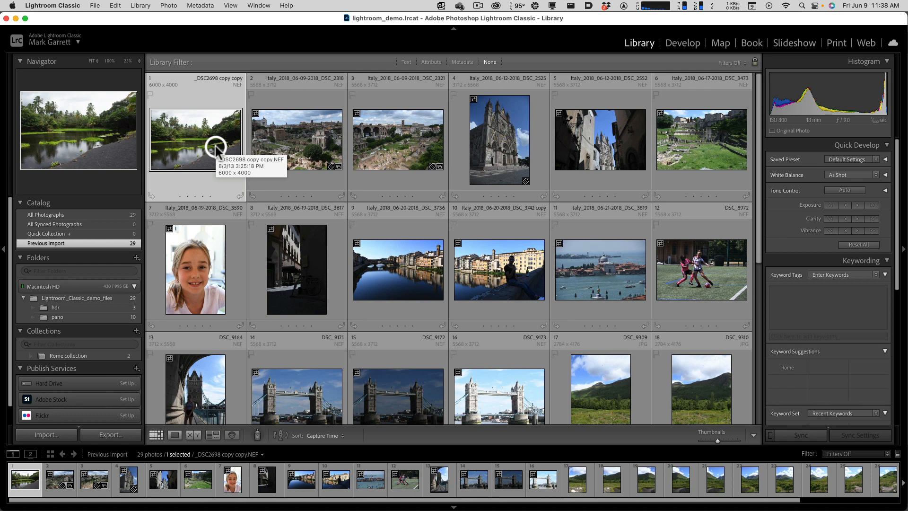
pyautogui.click(171, 6)
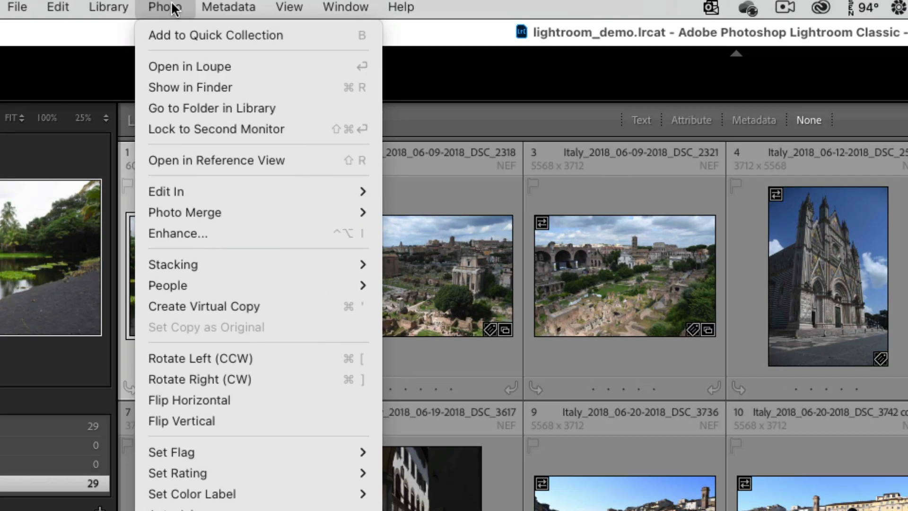
pyautogui.moveTo(274, 496)
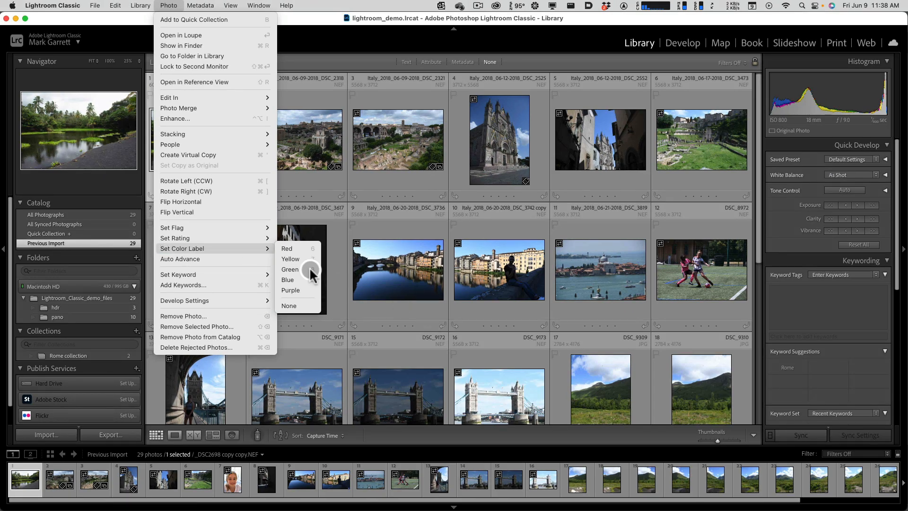
pyautogui.moveTo(220, 237)
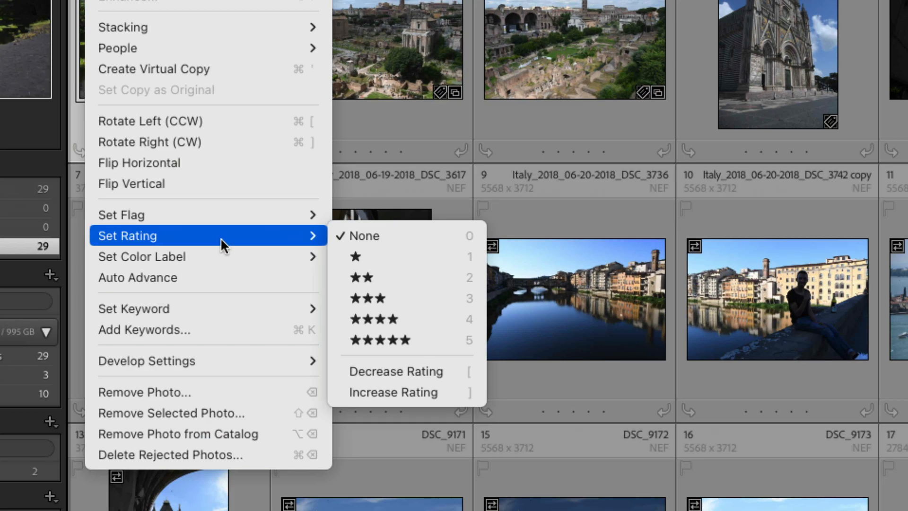
pyautogui.moveTo(221, 220)
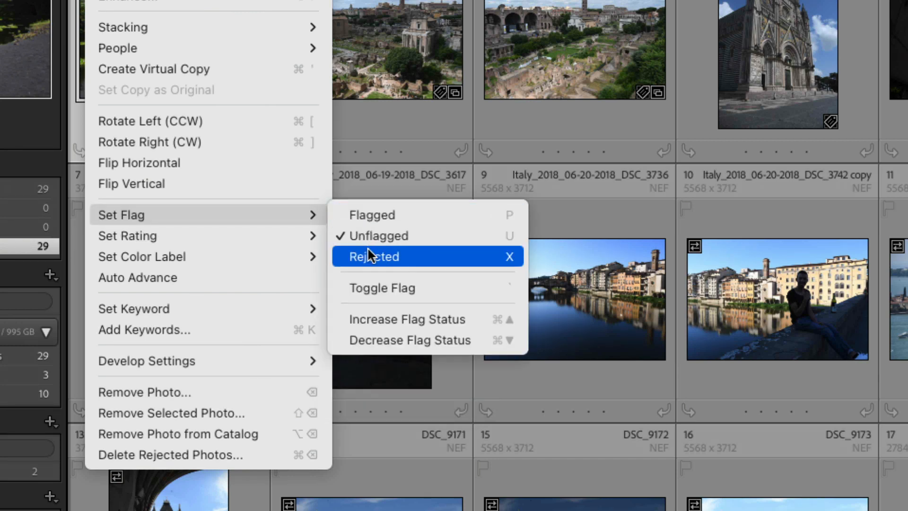
pyautogui.moveTo(230, 237)
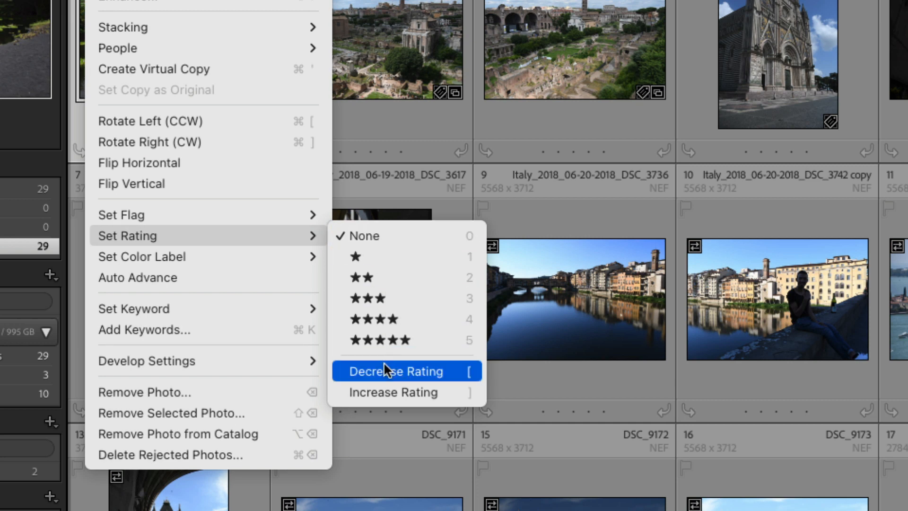
pyautogui.moveTo(260, 263)
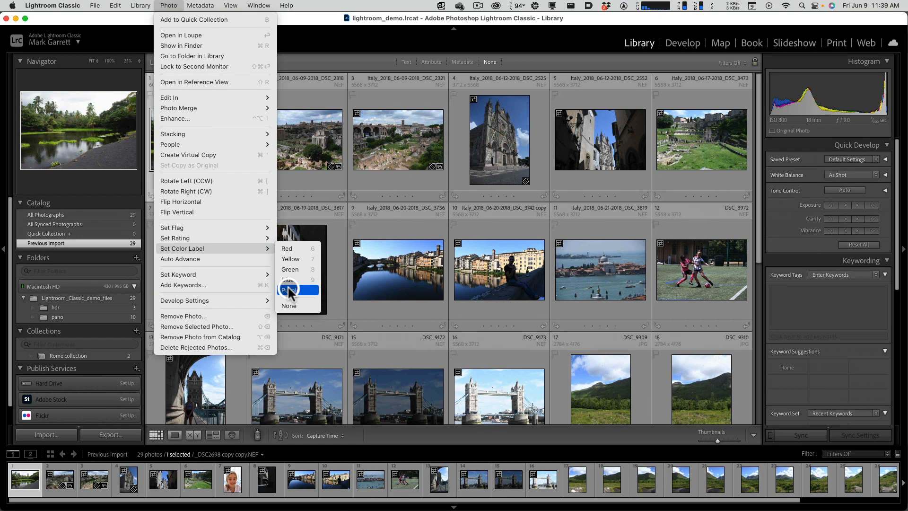
pyautogui.click(370, 38)
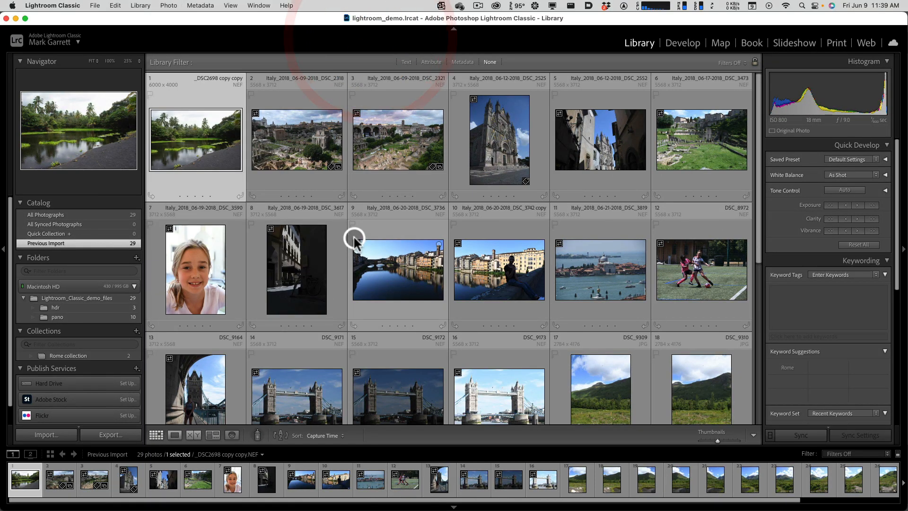
# - Open the ruins photo DSC_2318 in Loupe view and browse back and forth through its neighbouring photos
pyautogui.click(314, 168)
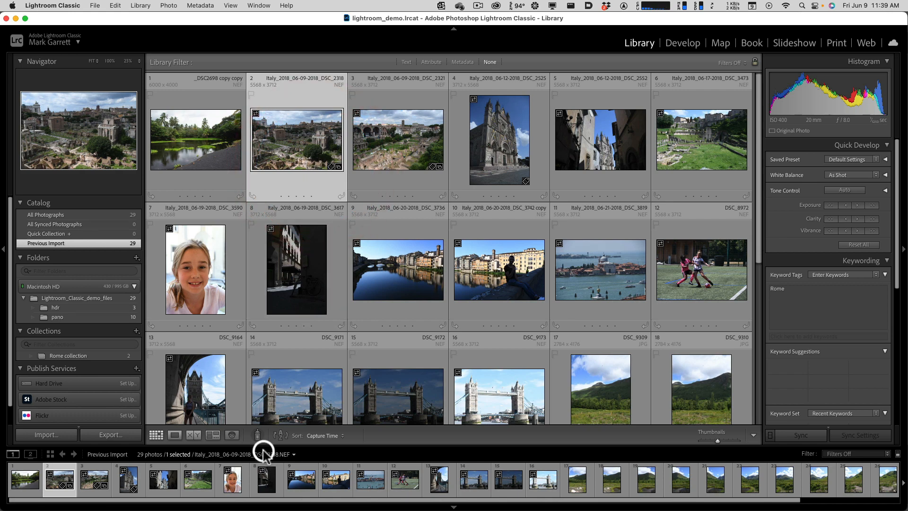
pyautogui.click(173, 435)
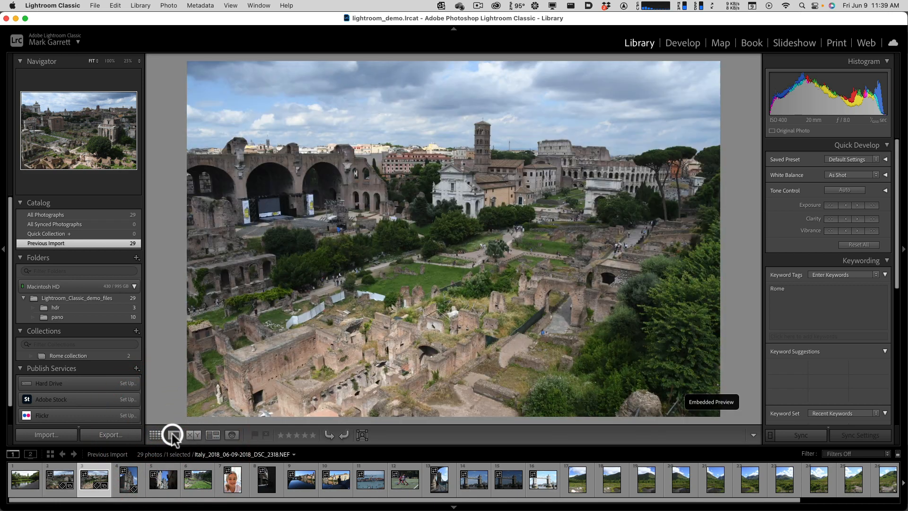
pyautogui.press('Left')
pyautogui.press('Left')
pyautogui.press('Right')
pyautogui.press('Right')
pyautogui.press('Right')
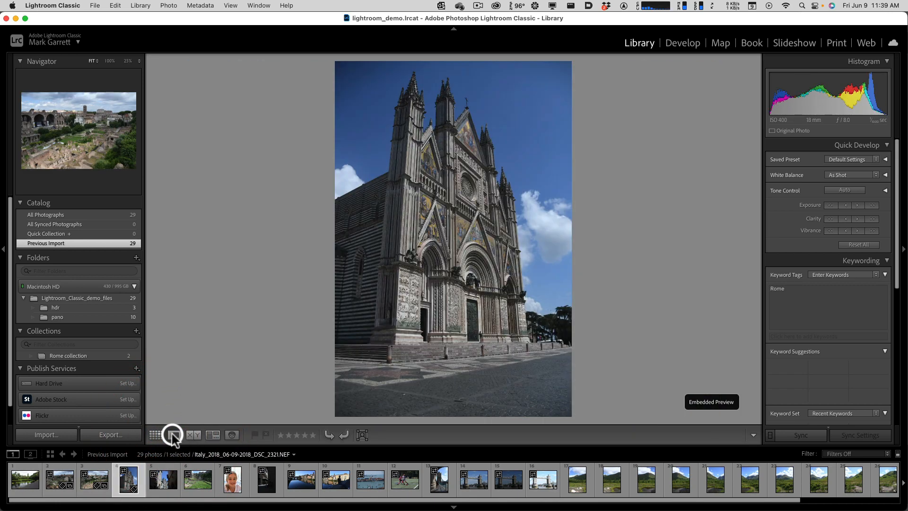
pyautogui.press('Left')
pyautogui.press('Left')
pyautogui.press('Right')
pyautogui.press('Left')
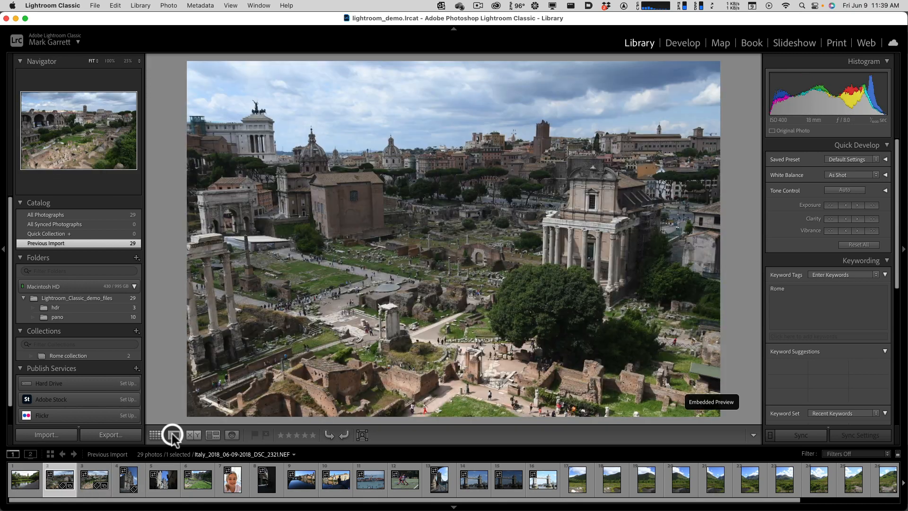
# - Flag the ruins photo DSC_2318 and the two cathedral photos DSC_2525 and DSC_2552 as picks
pyautogui.press('p')
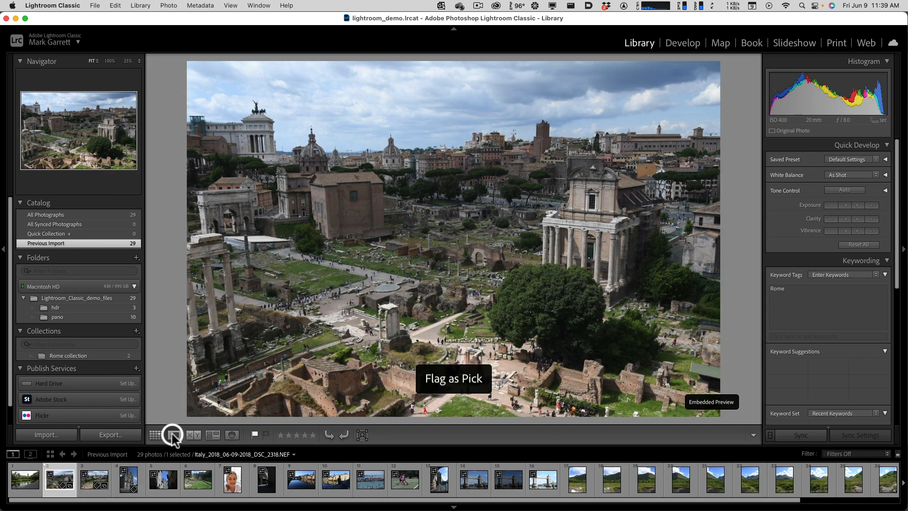
pyautogui.press('Right')
pyautogui.press('Right')
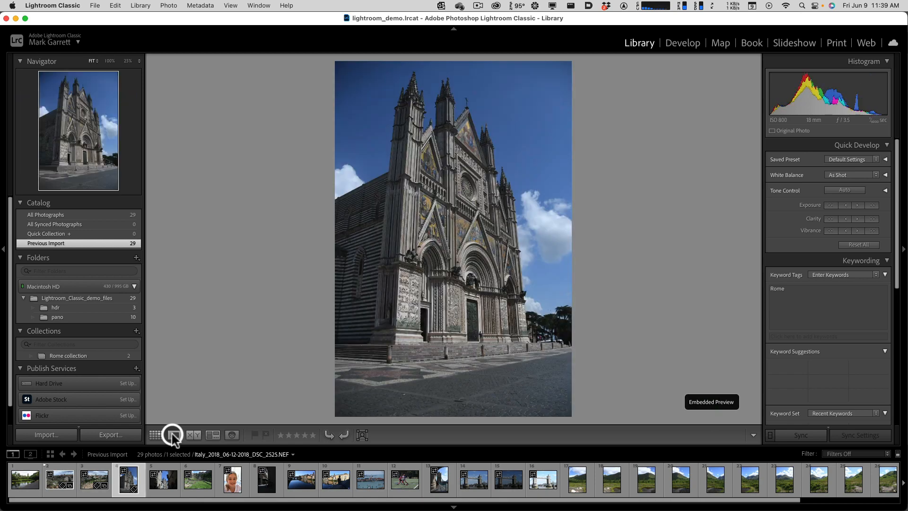
pyautogui.press('p')
pyautogui.press('Right')
pyautogui.press('p')
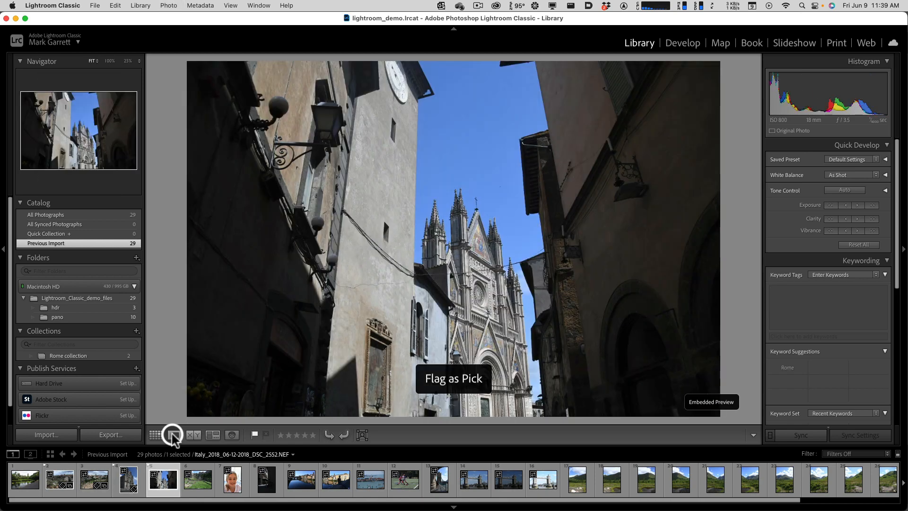
# - Flag the girl's portrait DSC_3590 and the riverside photo DSC_3742 copy as picks, skipping the photos between them
pyautogui.press('Right')
pyautogui.press('Right')
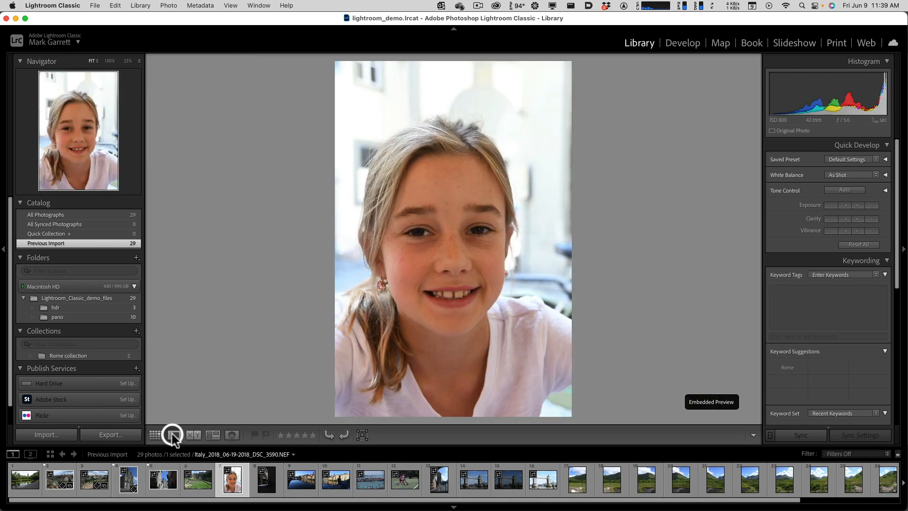
pyautogui.press('p')
pyautogui.press('Right')
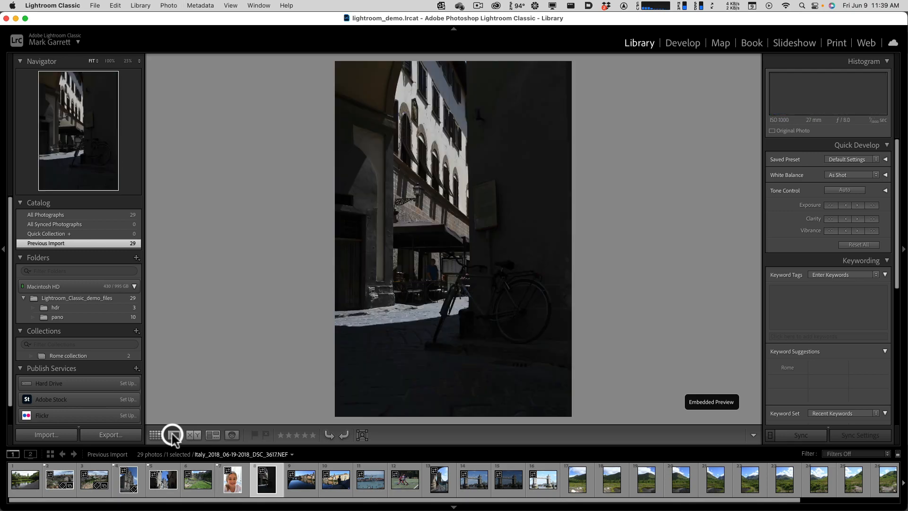
pyautogui.press('Right')
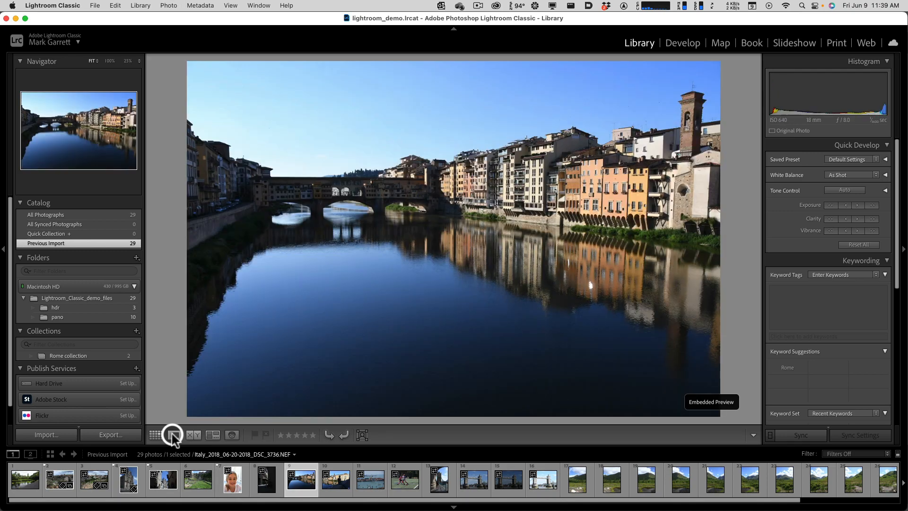
pyautogui.press('Right')
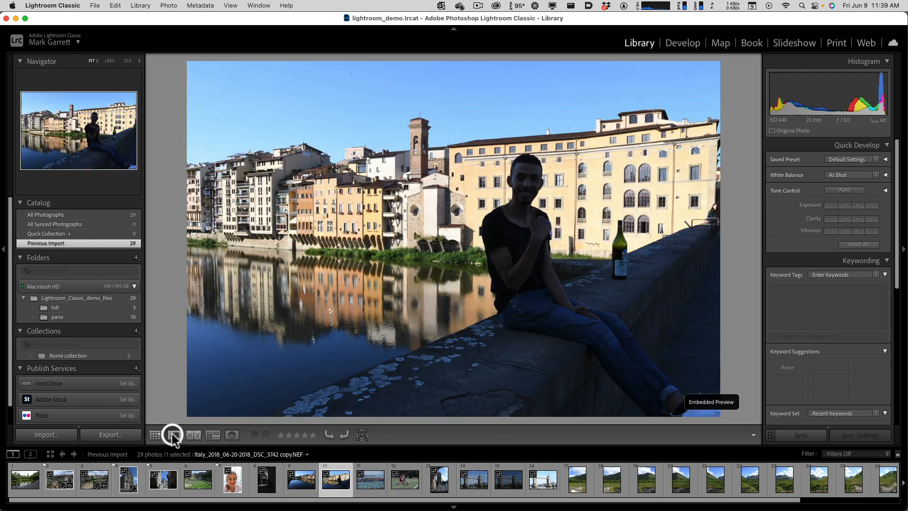
pyautogui.press('p')
# - Browse on to the soccer photo DSC_8972 and back to the dark street photo DSC_3617, ending in Grid view
pyautogui.press('Right')
pyautogui.press('Right')
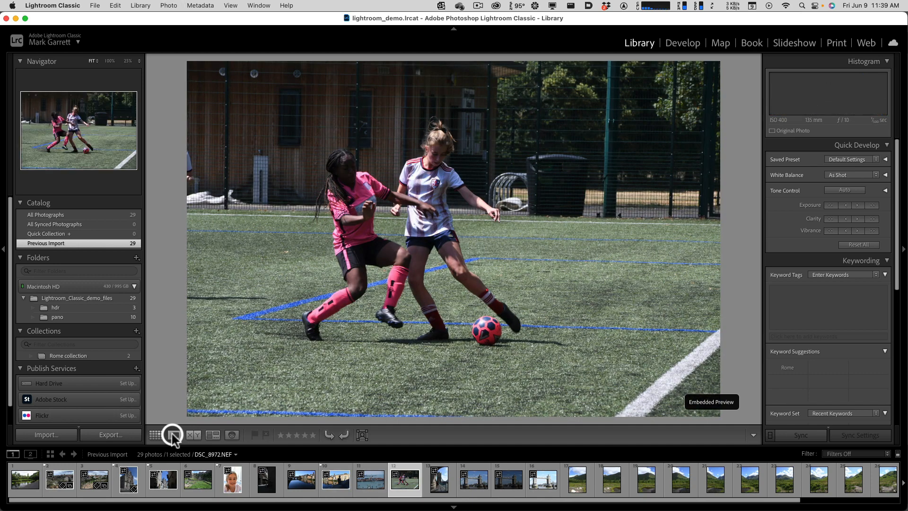
pyautogui.press('Left')
pyautogui.press('Left')
pyautogui.press('Left')
pyautogui.press('Left')
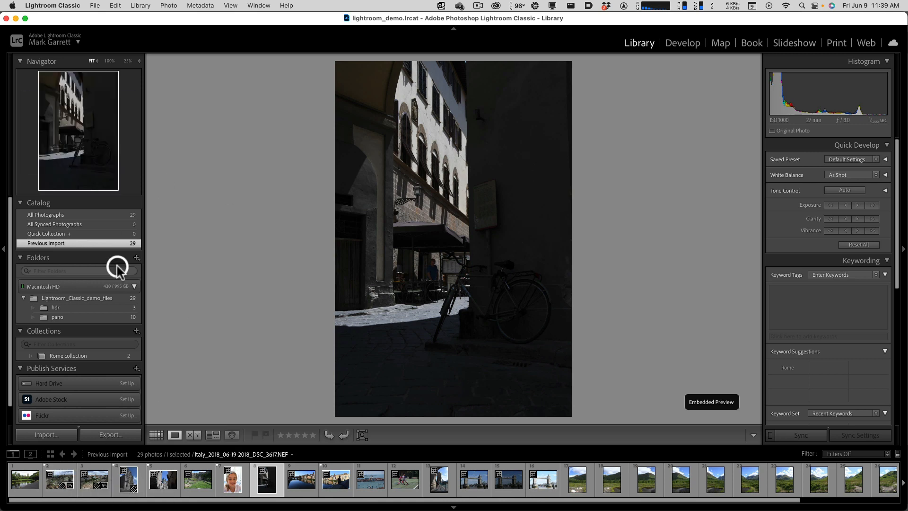
pyautogui.press('g')
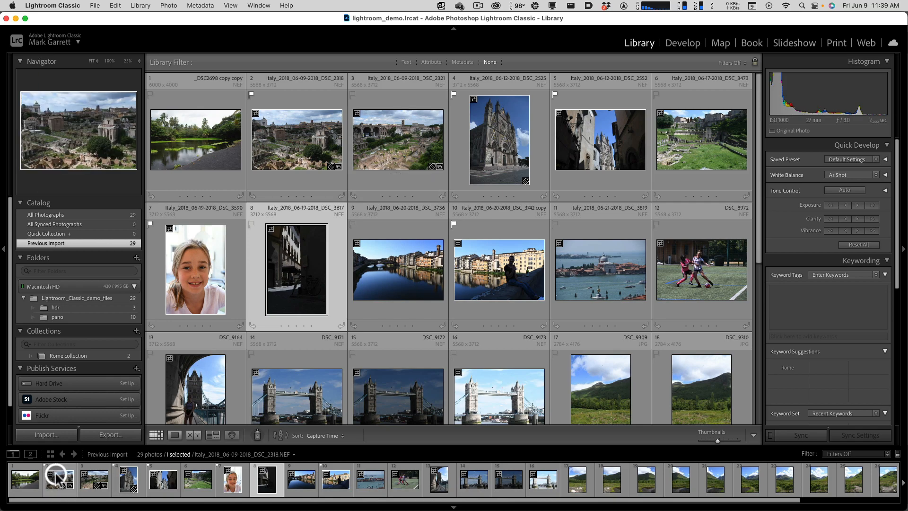
# - Try removing the flag from DSC_2318 and marking the photo as rejected, ending with it flagged as a pick
pyautogui.press('alt')
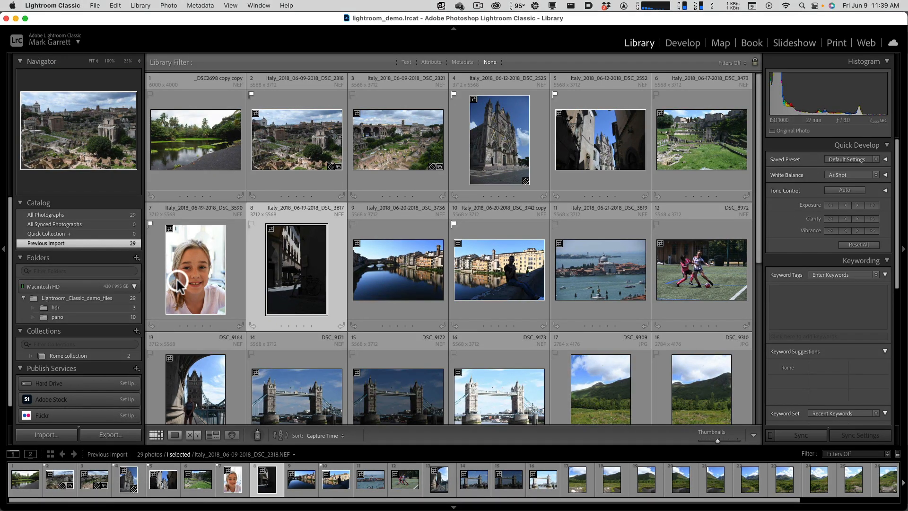
pyautogui.click(294, 156)
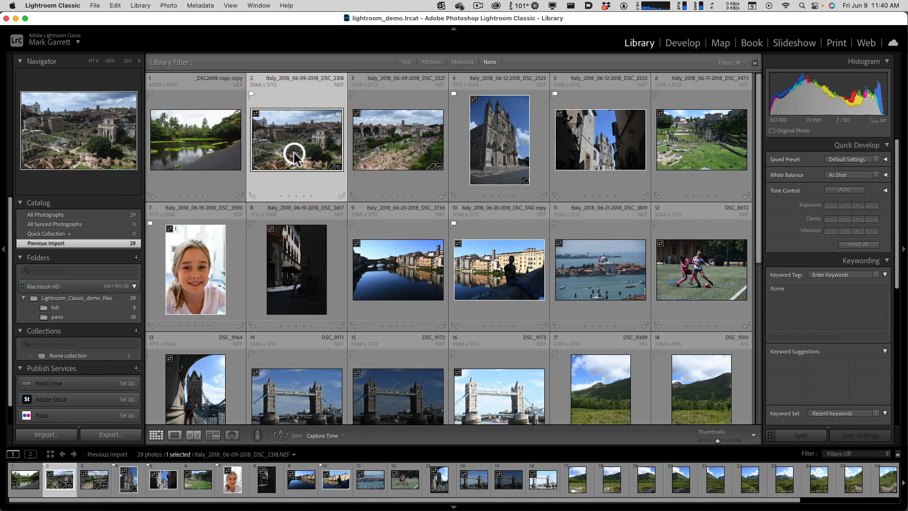
pyautogui.press('u')
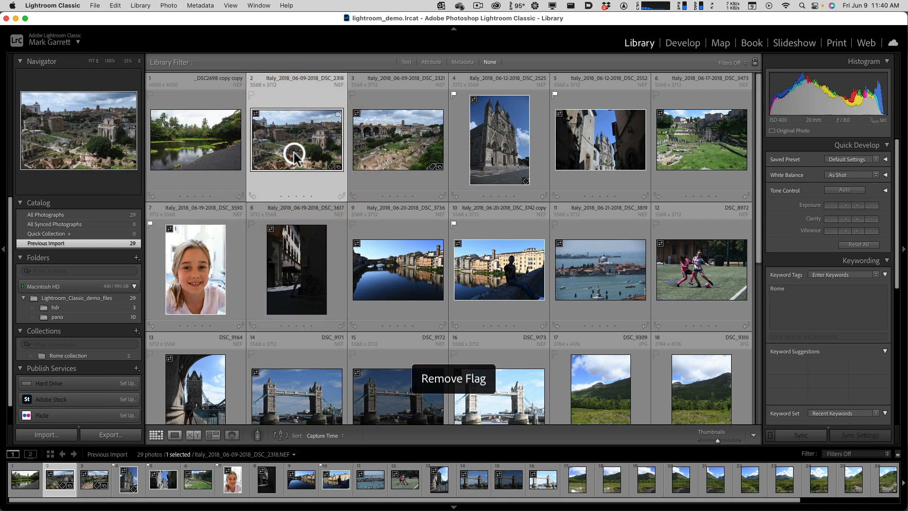
pyautogui.press('p')
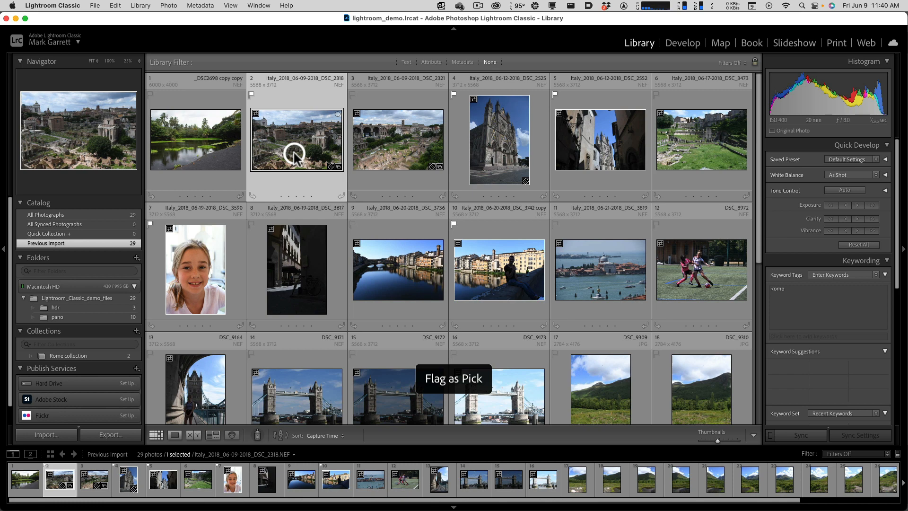
pyautogui.press('u')
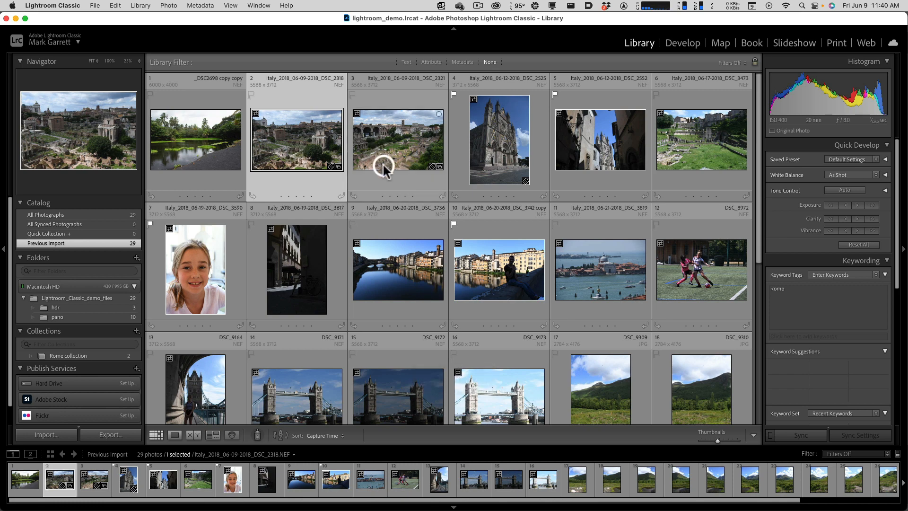
pyautogui.press('x')
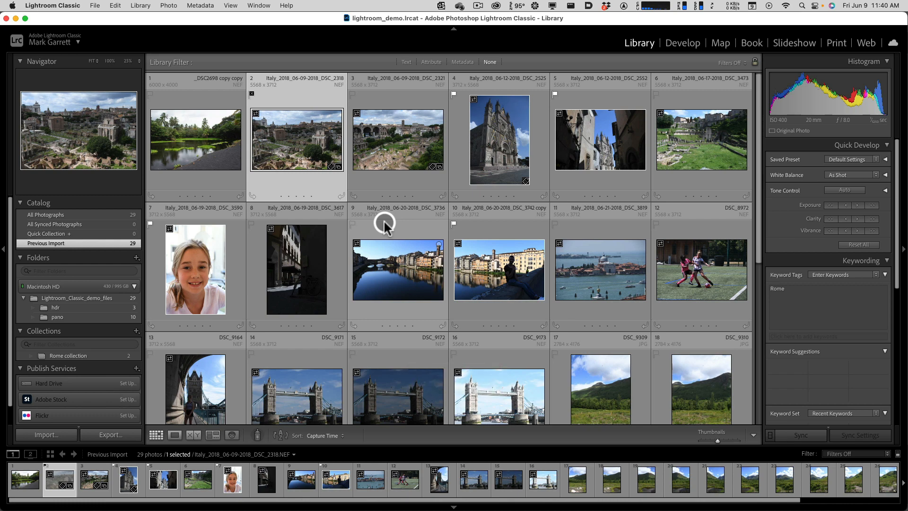
pyautogui.press('p')
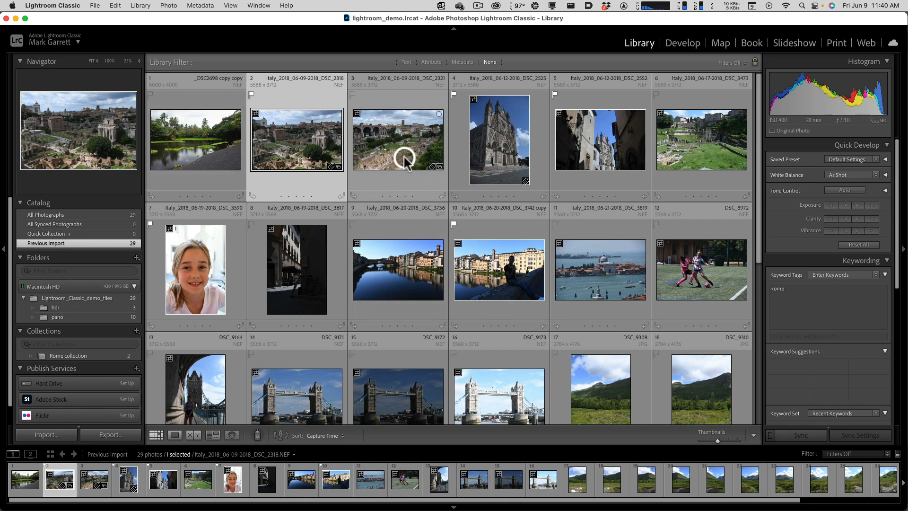
# - Rate the six photos in the grid's first row 5, 4, 3, 5, 5 and 1 stars, in order
pyautogui.click(211, 196)
pyautogui.click(304, 195)
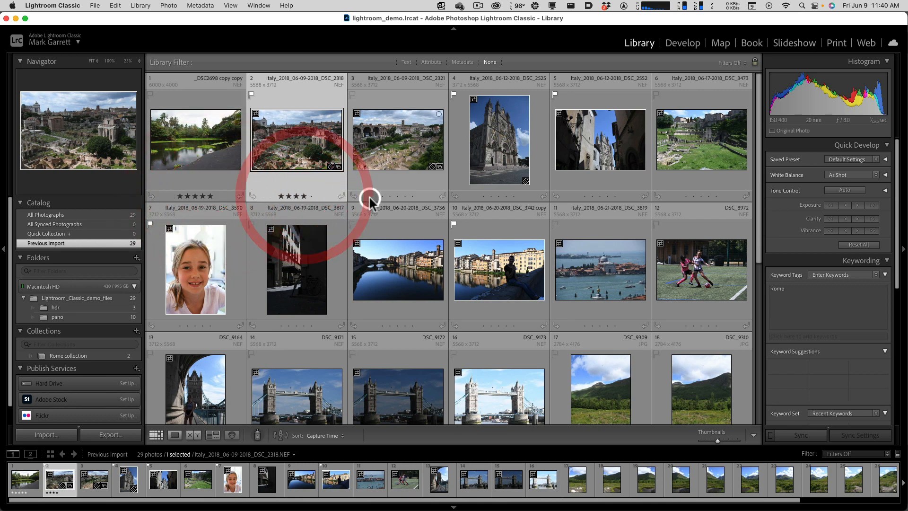
pyautogui.click(397, 195)
pyautogui.click(515, 194)
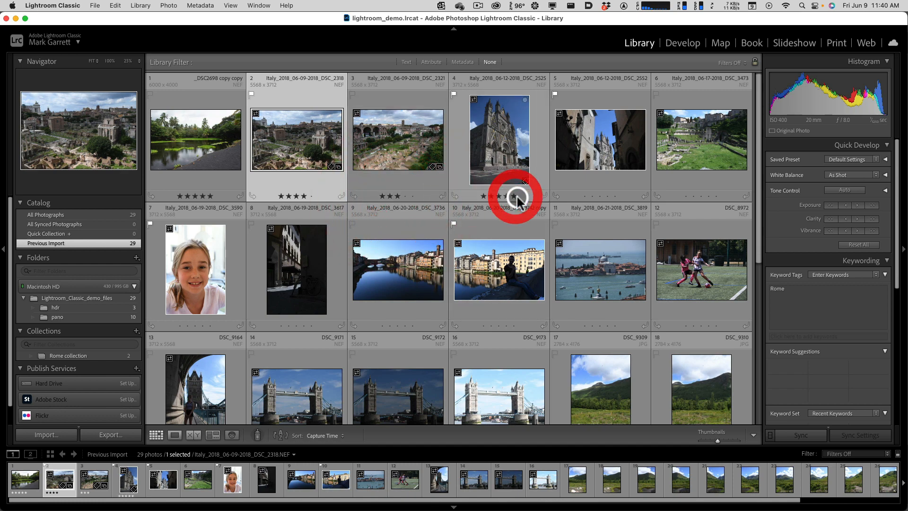
pyautogui.click(615, 194)
pyautogui.click(686, 194)
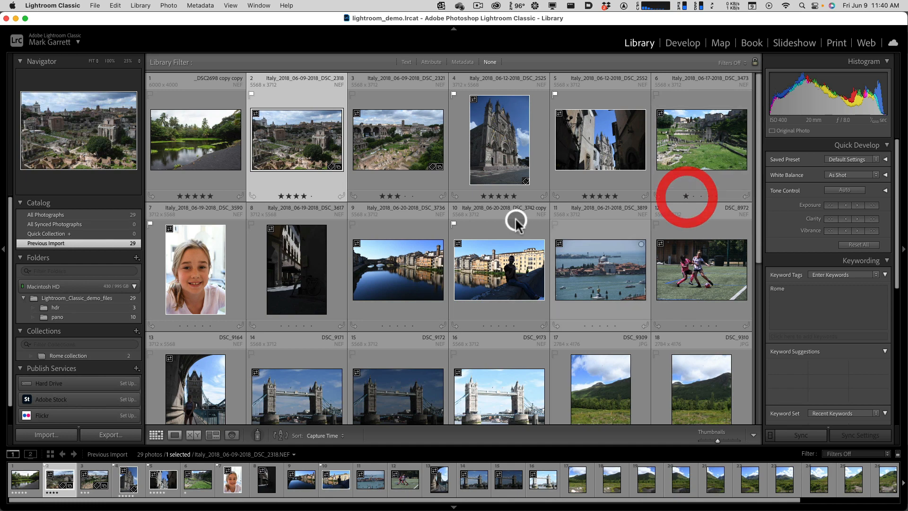
# - Rate the girl's portrait DSC_3590 five stars and the dark street photo DSC_3617 four stars
pyautogui.click(208, 325)
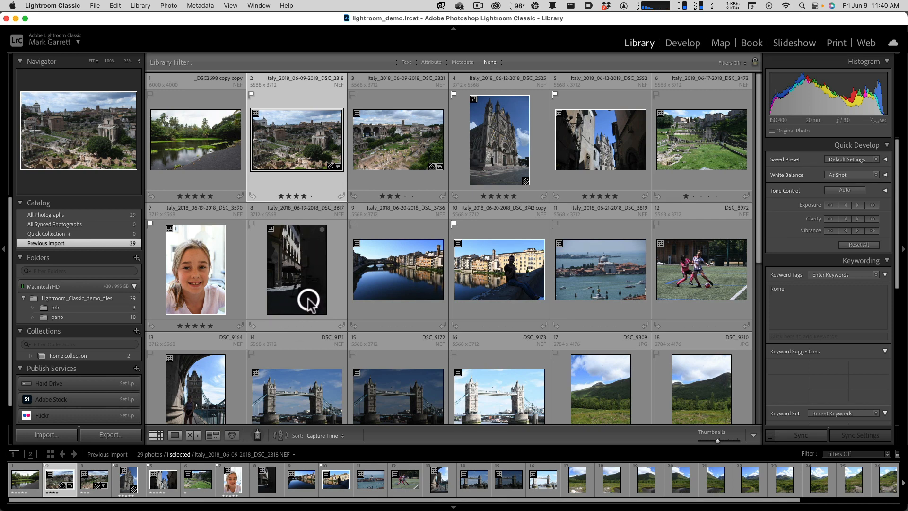
pyautogui.click(304, 326)
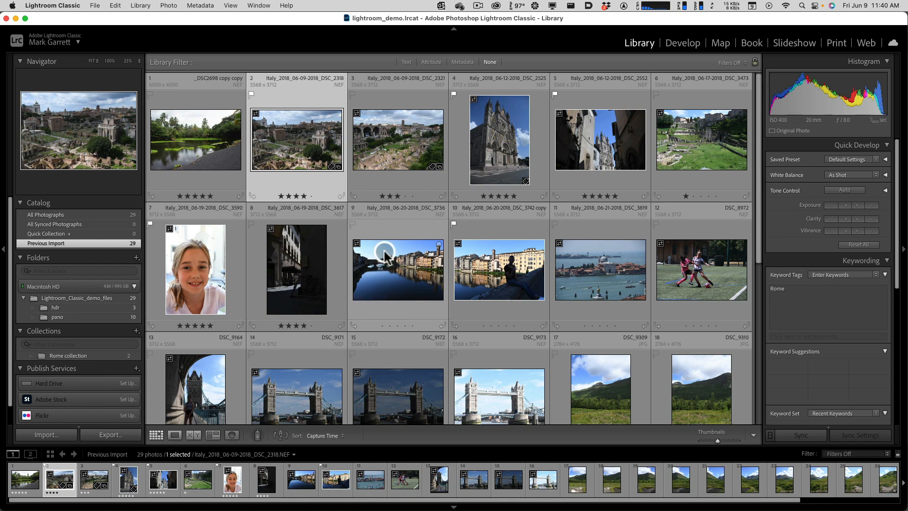
# - Try switching the first photo's rating back and forth between 4 and 5 stars, ending at 5 stars
pyautogui.click(212, 164)
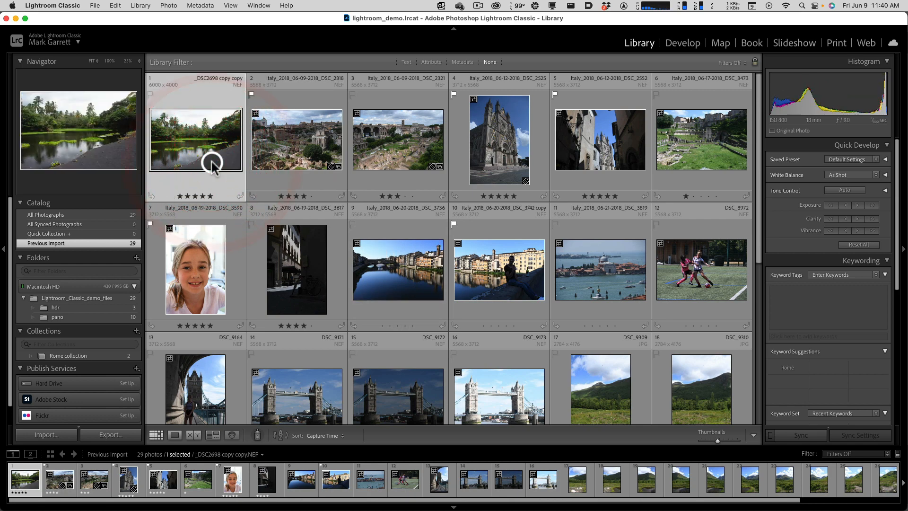
pyautogui.press('4')
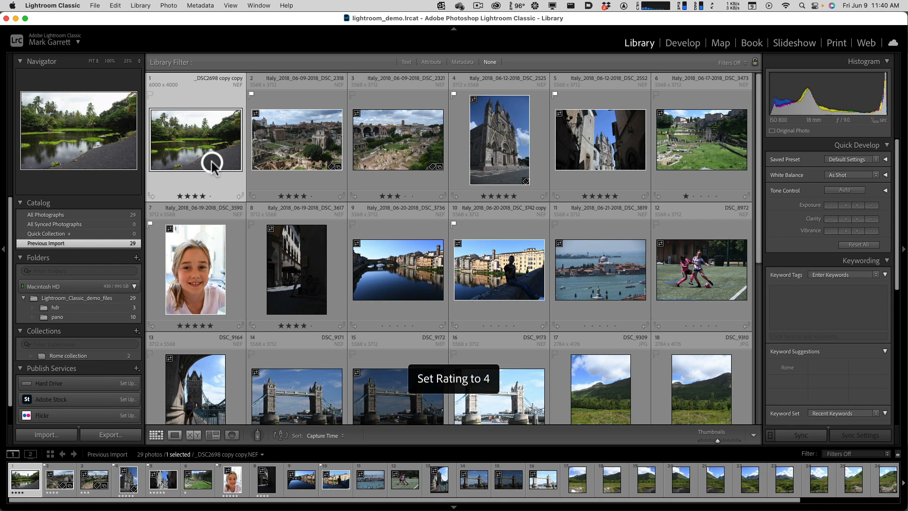
pyautogui.press('5')
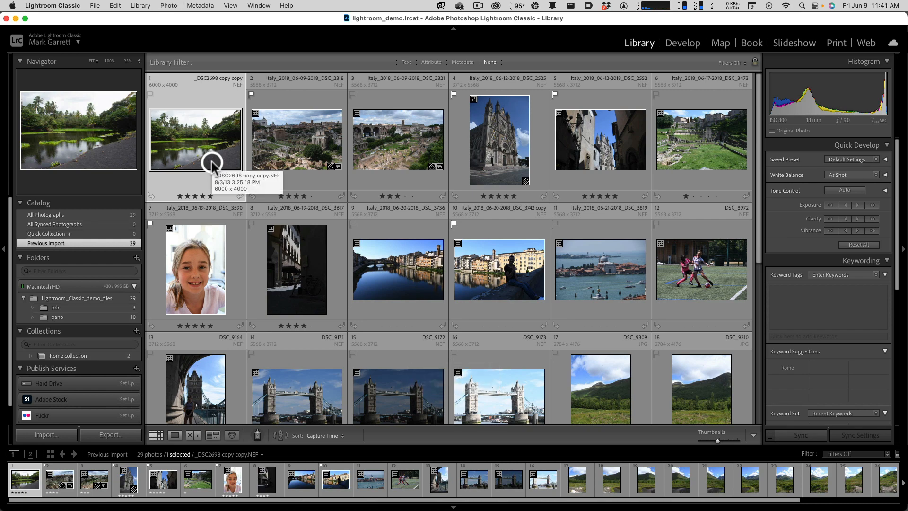
pyautogui.press('4')
pyautogui.press('5')
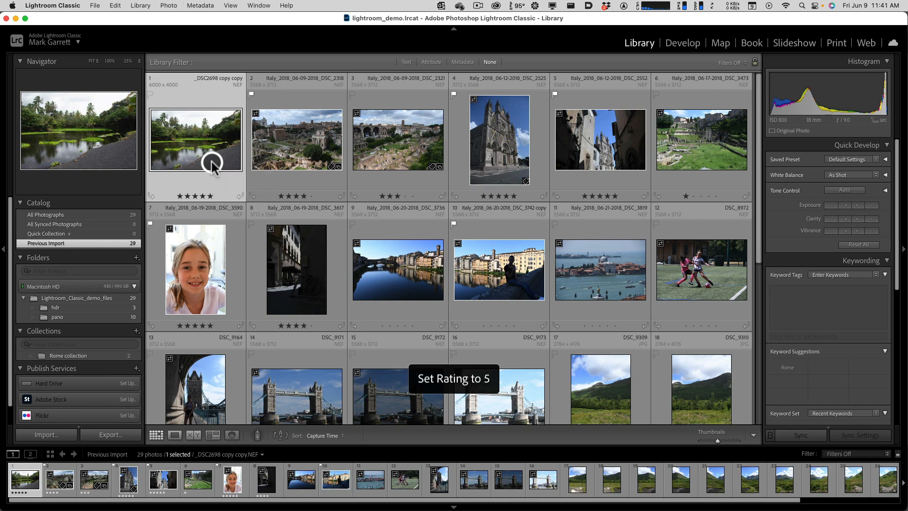
# - Rate the Rome photo DSC_2318 three stars and the neighbouring DSC_2321 four stars
pyautogui.click(310, 163)
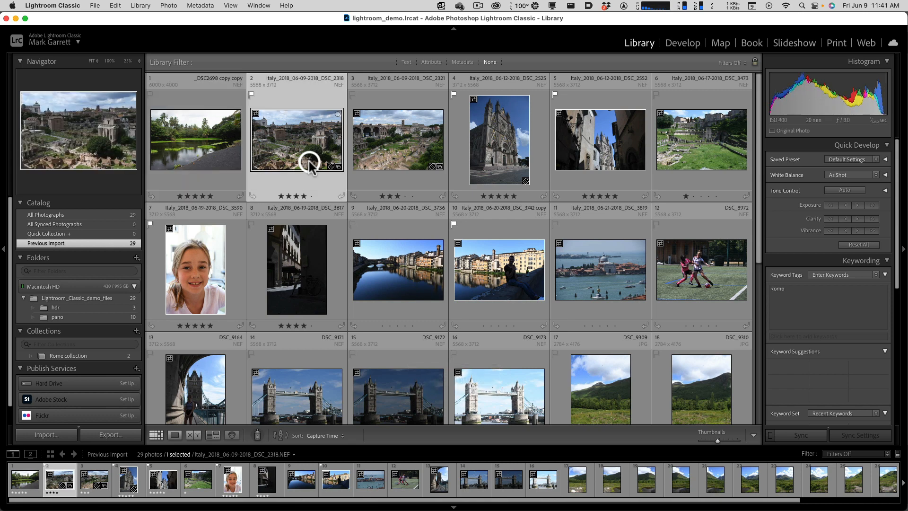
pyautogui.press('3')
pyautogui.press('Right')
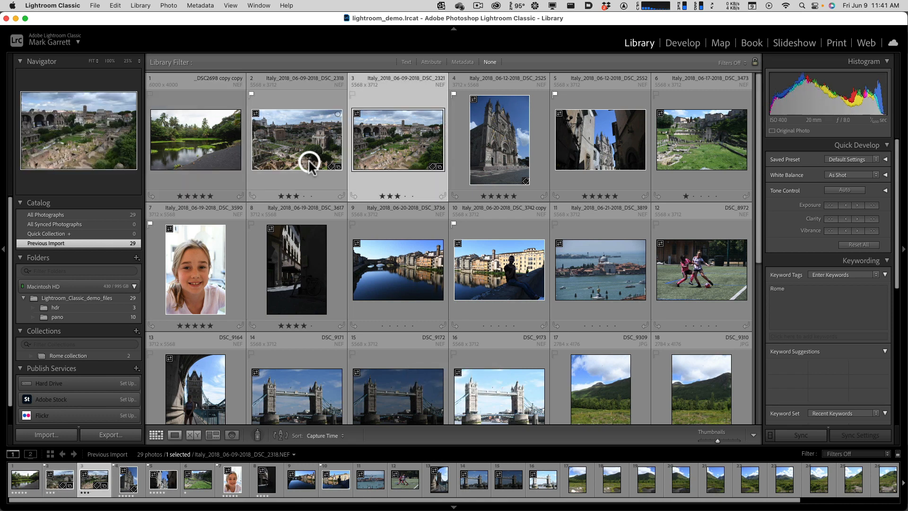
pyautogui.press('4')
pyautogui.press('Right')
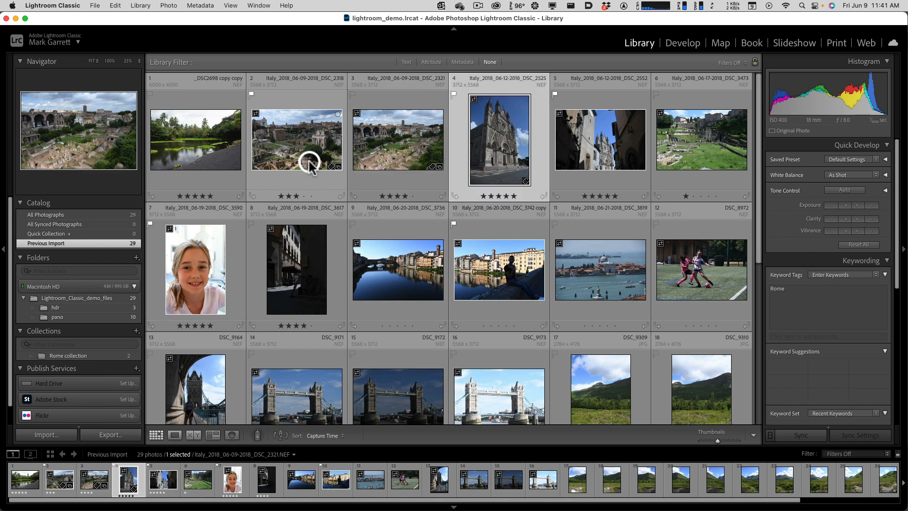
# - Apply color labels: DSC_3736 red, DSC_3742 copy yellow, DSC_3819 green, and both DSC_8972 and DSC_9164 blue
pyautogui.press('Left')
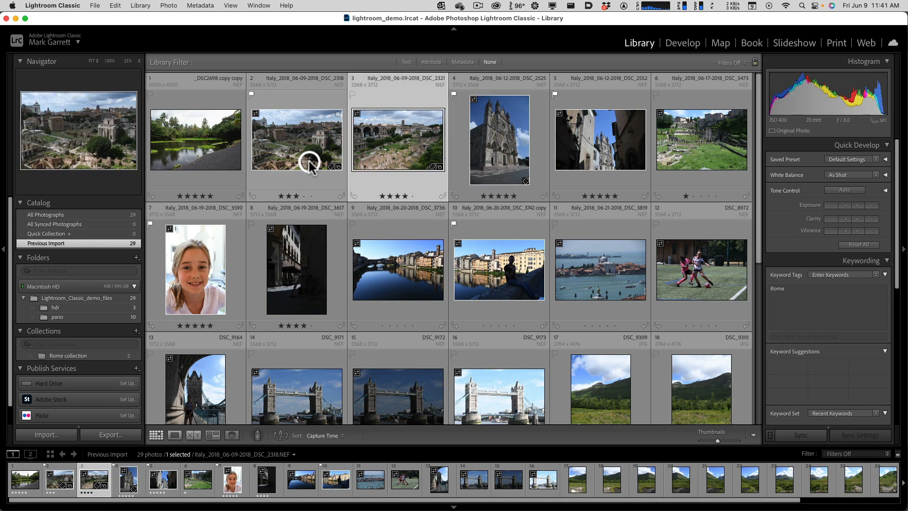
pyautogui.press('Down')
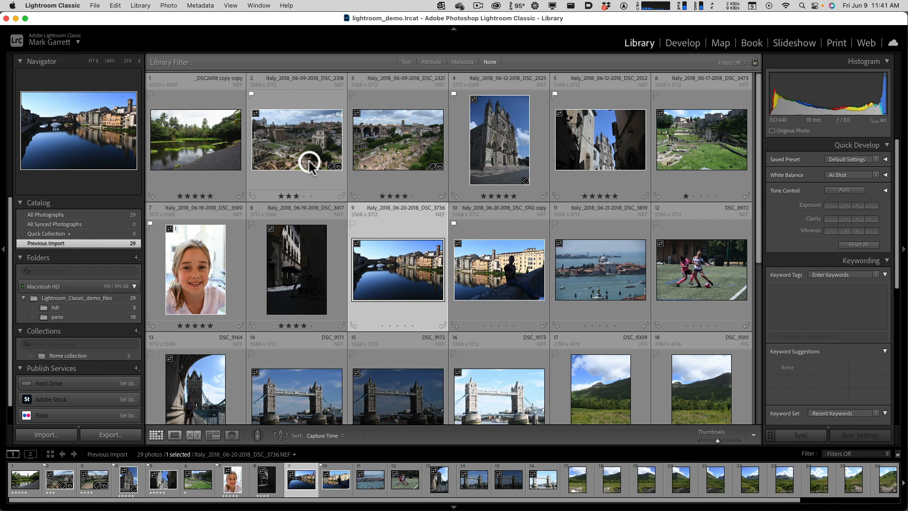
pyautogui.press('6')
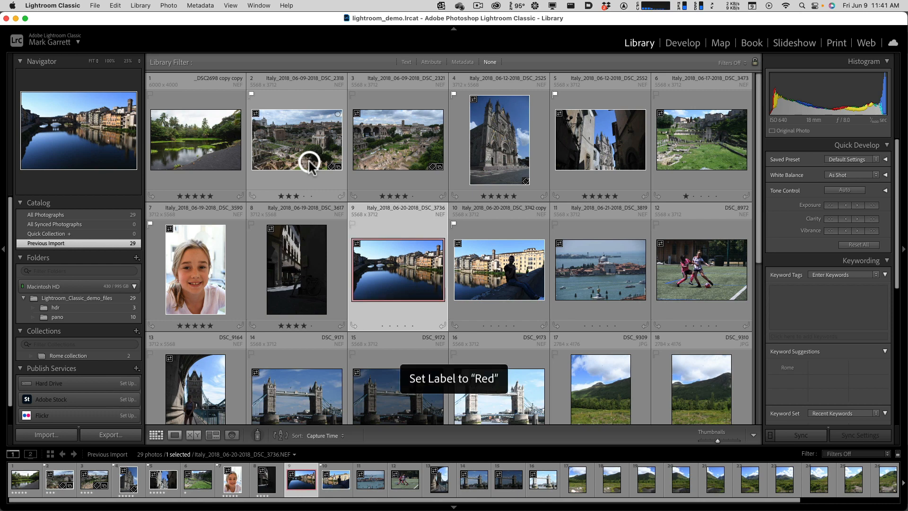
pyautogui.press('Right')
pyautogui.press('7')
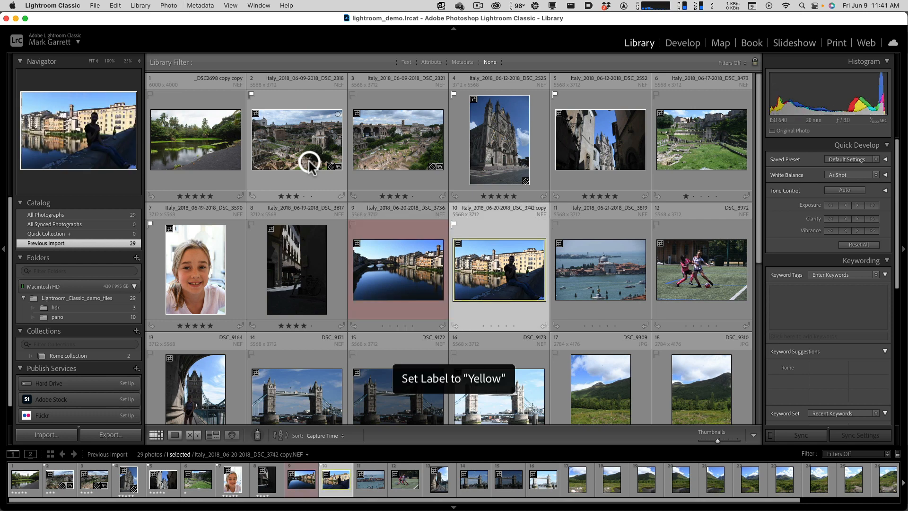
pyautogui.press('Right')
pyautogui.press('8')
pyautogui.press('Right')
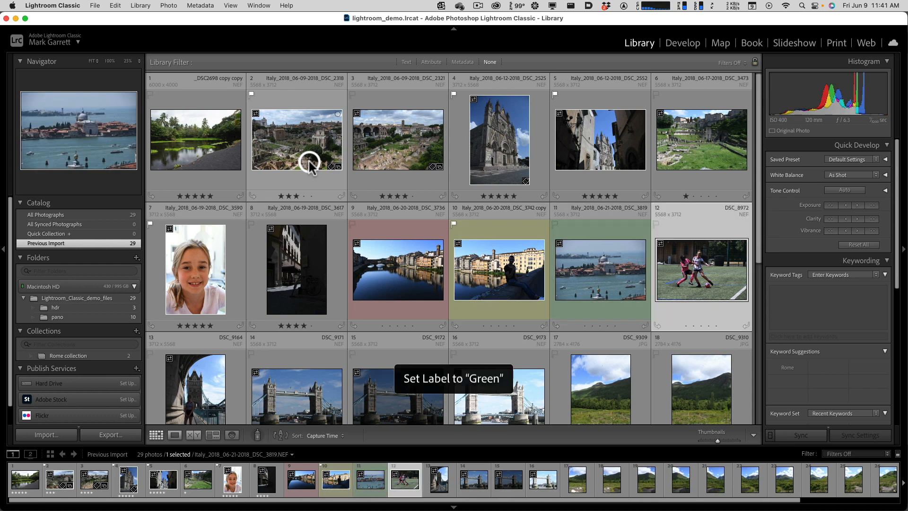
pyautogui.press('9')
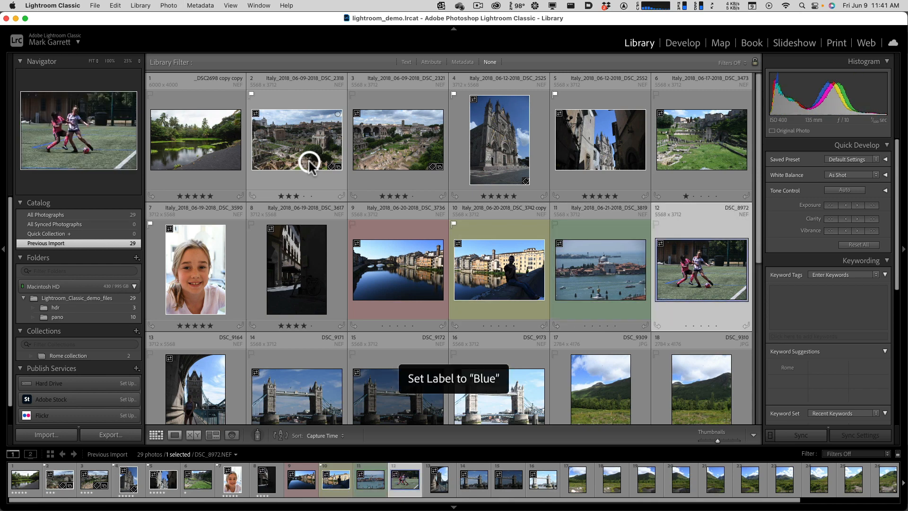
pyautogui.press('Right')
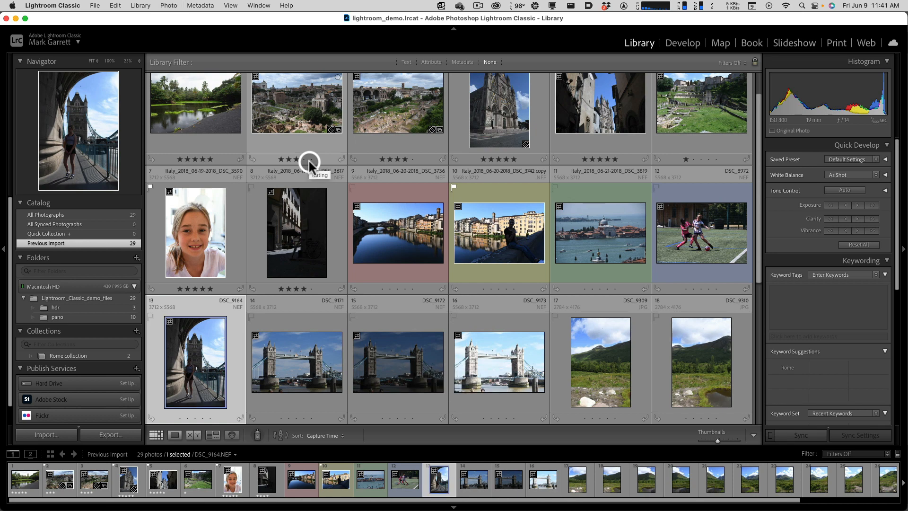
# - Set the rating of DSC_9164 to 0 and return to the girl's portrait DSC_3590
pyautogui.press('0')
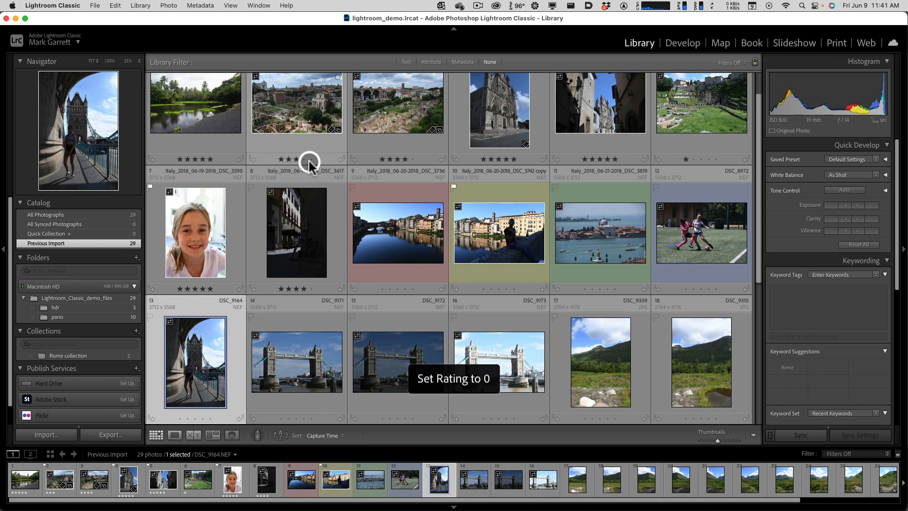
pyautogui.press('Up')
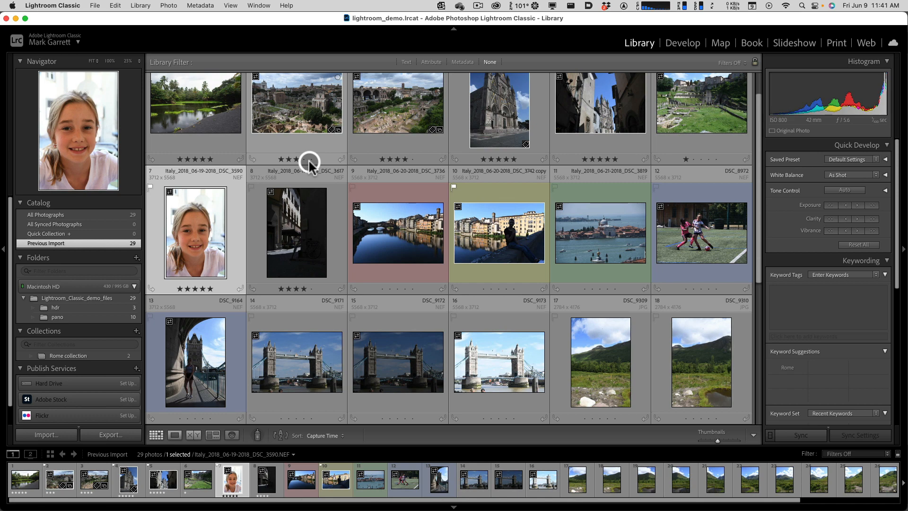
pyautogui.press('Down')
pyautogui.press('Up')
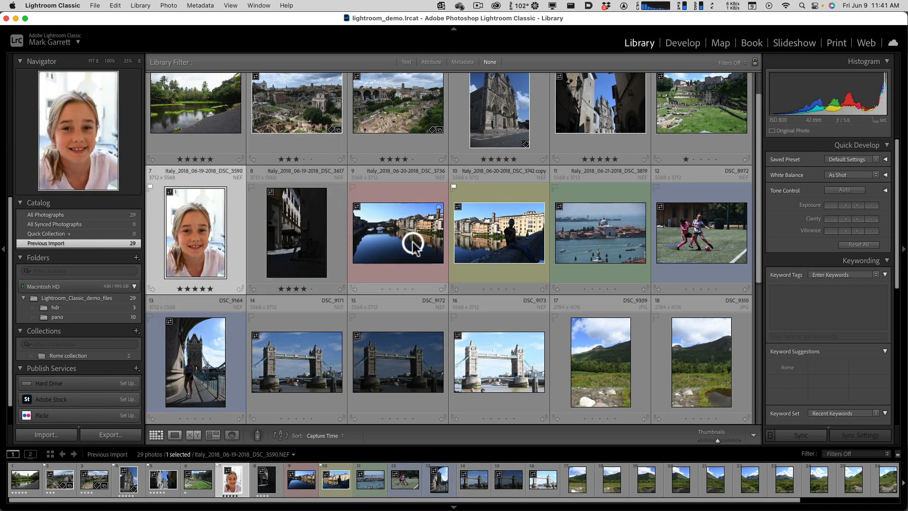
pyautogui.scroll(1, 407, 244)
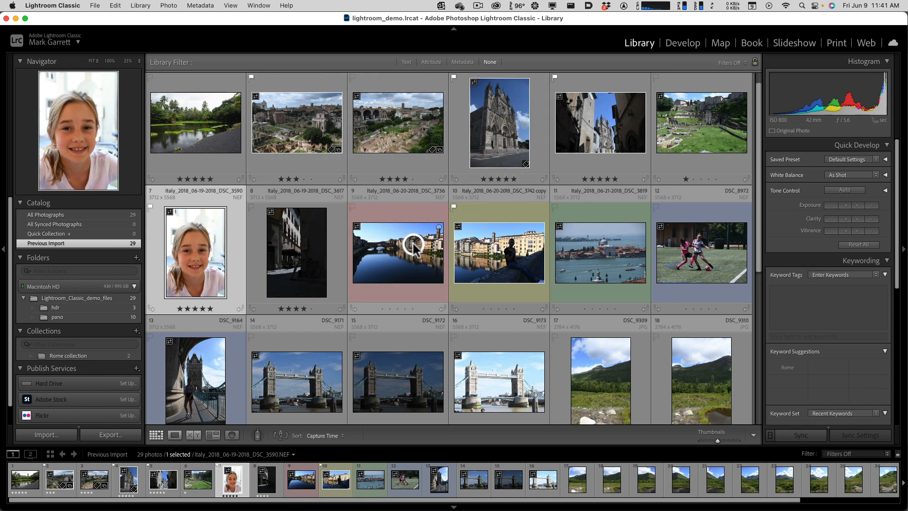
pyautogui.click(801, 307)
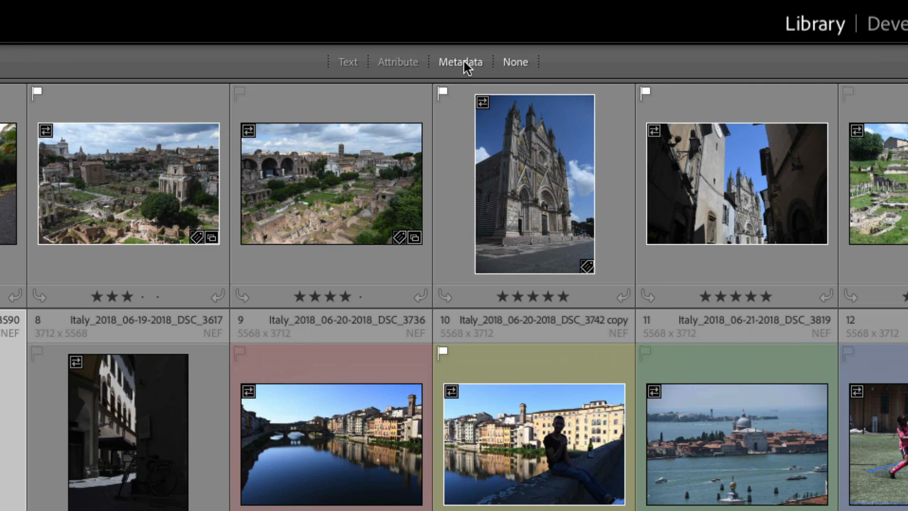
# - Show the metadata filter and filter the photos by the Blue, Green and Red labels in turn
pyautogui.click(463, 61)
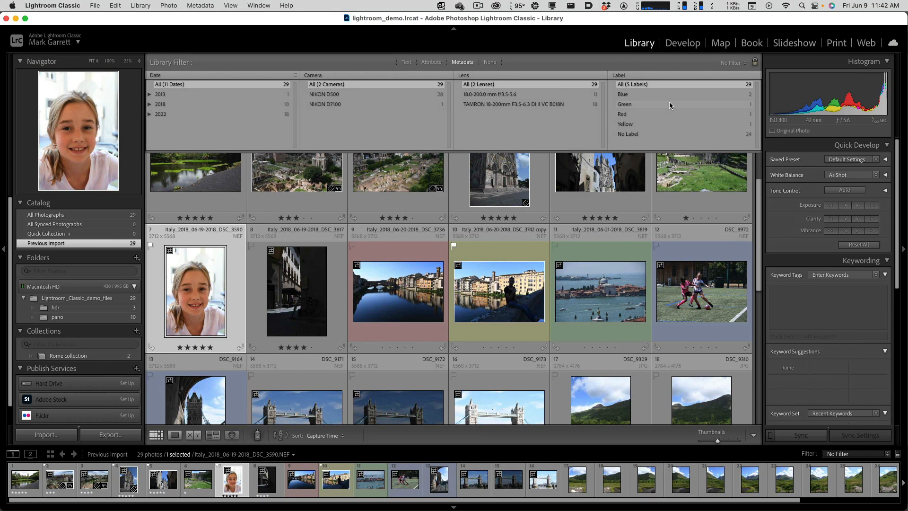
pyautogui.click(660, 93)
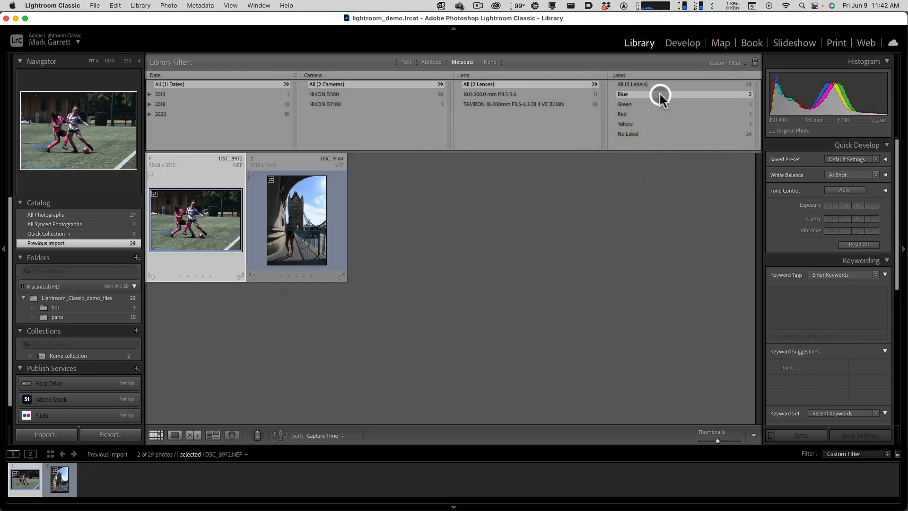
pyautogui.click(660, 104)
pyautogui.click(655, 114)
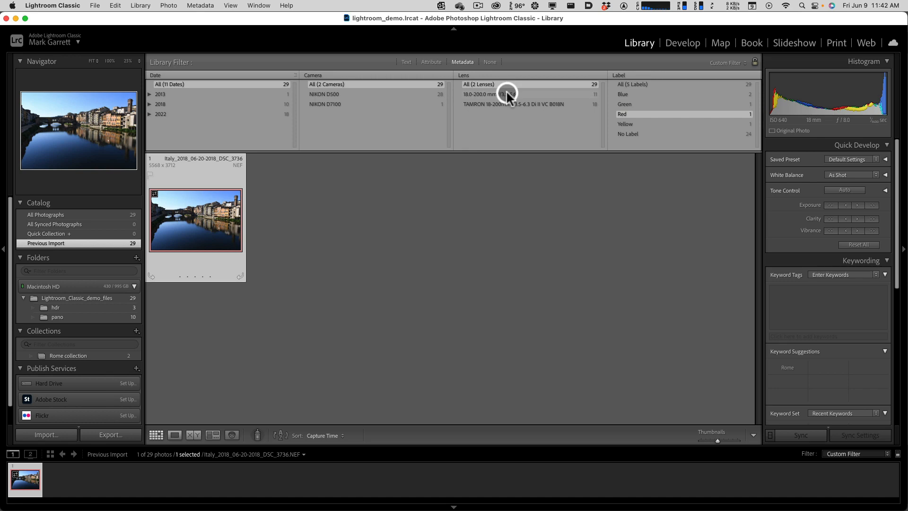
# - Filter by the 18.0-200.0 mm f/3.5-5.6 lens, then by the TAMRON 18-200mm lens, and restore all lenses
pyautogui.click(506, 92)
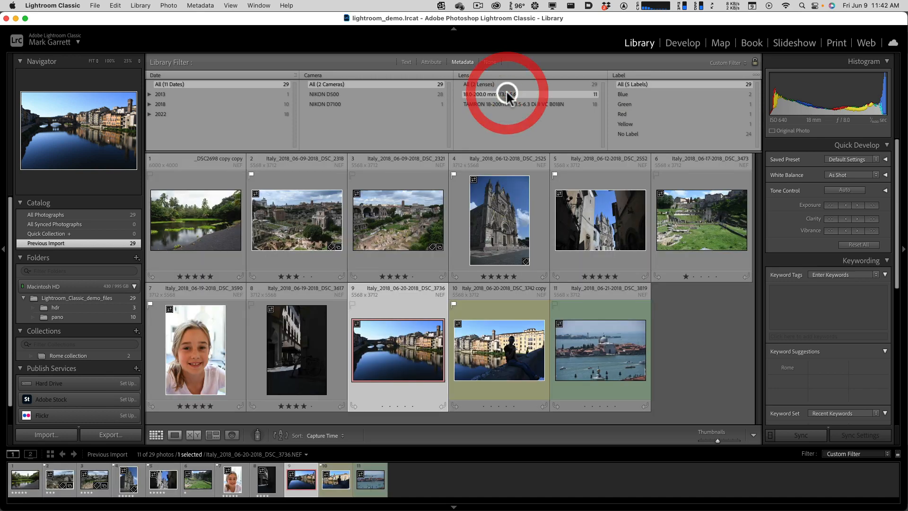
pyautogui.click(503, 103)
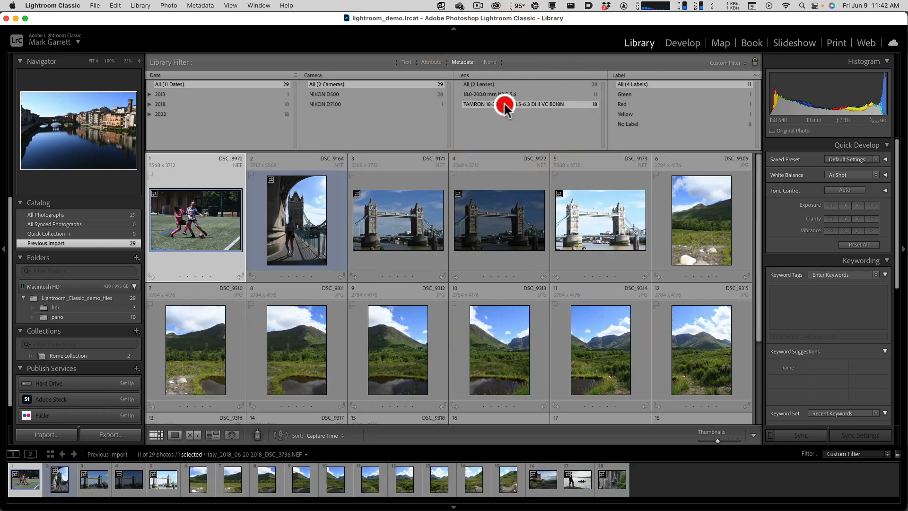
pyautogui.click(495, 83)
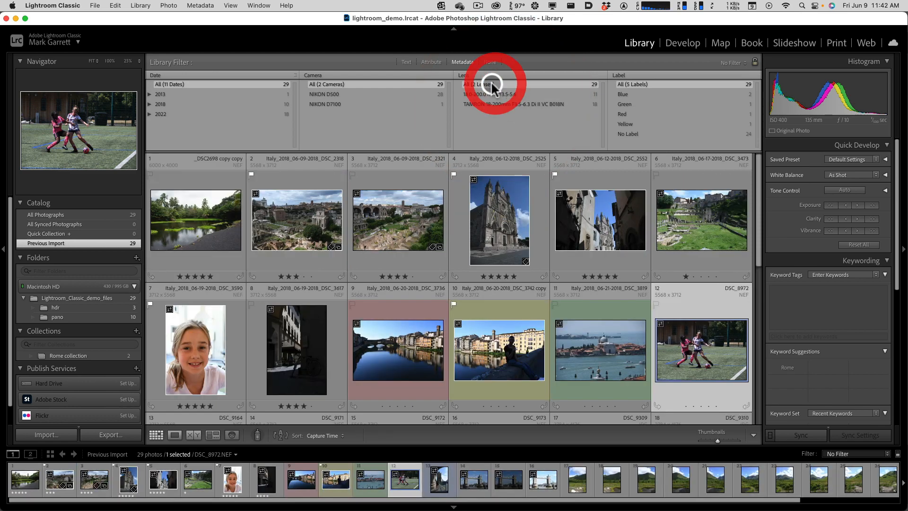
# - Filter the photos by the NIKON D500 camera, then by the NIKON D7100, and restore all cameras
pyautogui.press('alt')
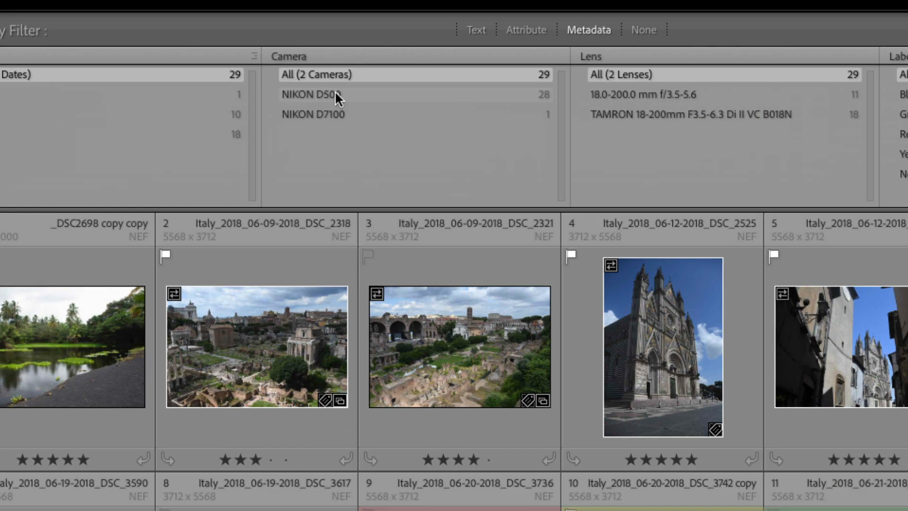
pyautogui.click(339, 94)
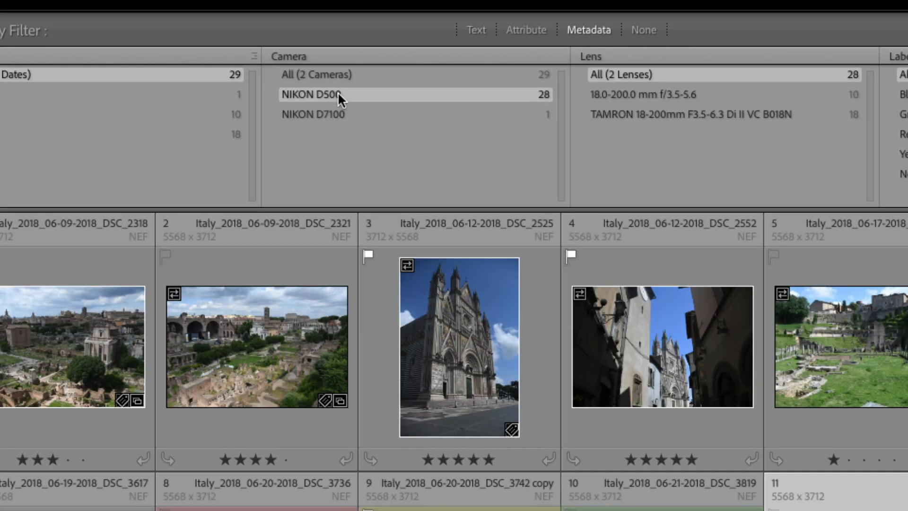
pyautogui.click(335, 109)
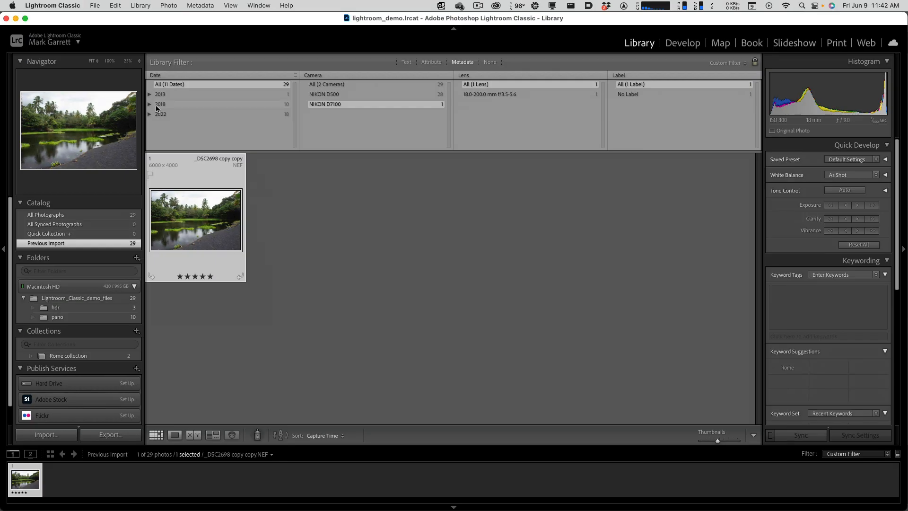
pyautogui.click(337, 84)
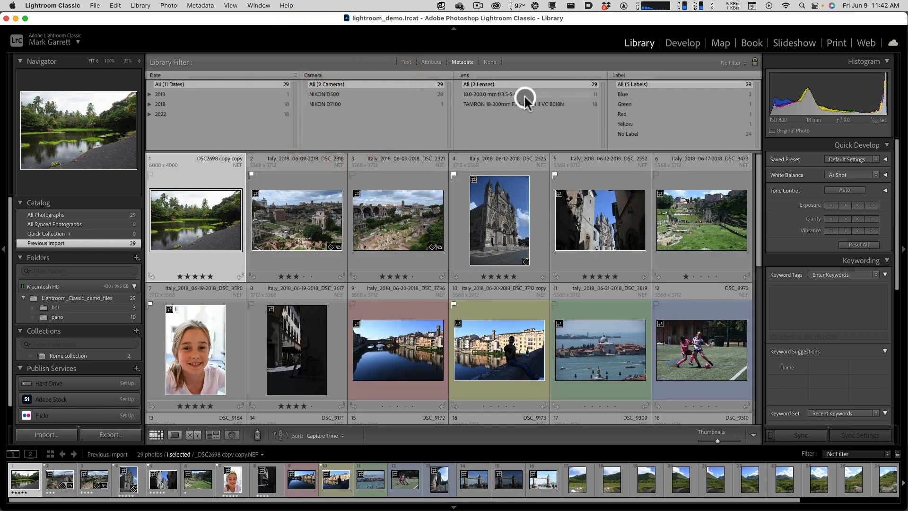
# - Examine the metadata criteria available for the filter's Lens column, leaving it set to Lens
pyautogui.click(472, 77)
pyautogui.click(474, 77)
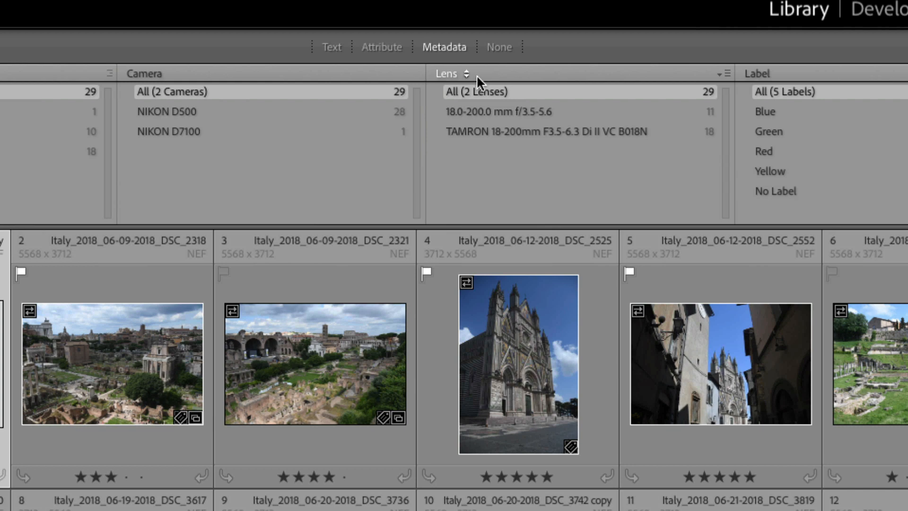
pyautogui.click(476, 75)
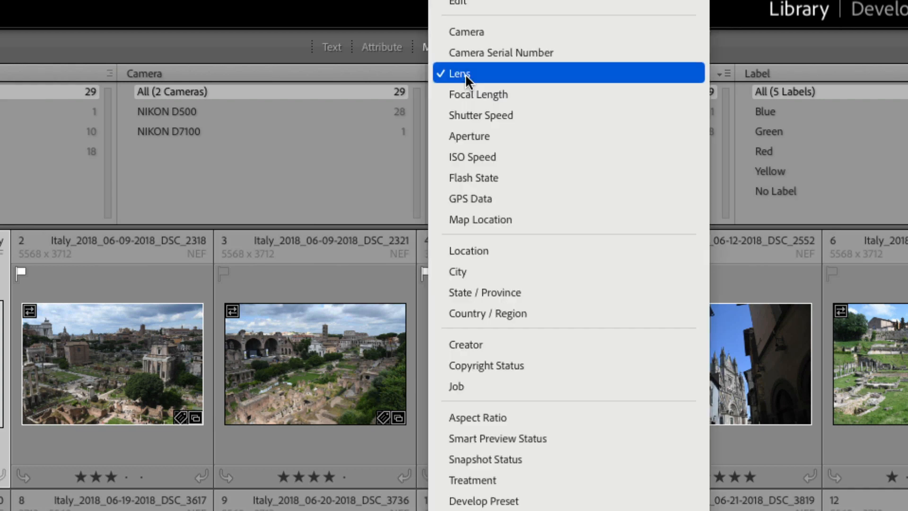
pyautogui.scroll(5, 484, 257)
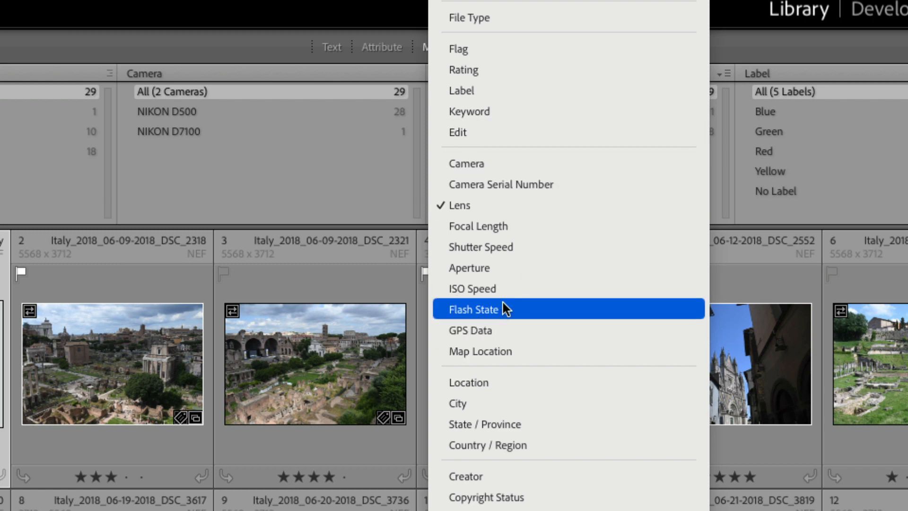
pyautogui.click(390, 75)
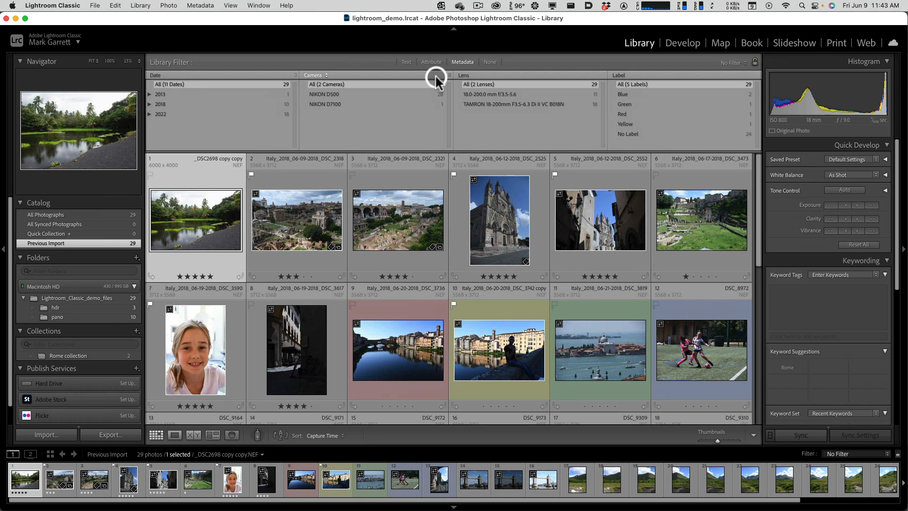
# - Show the attribute filter, filter the photos to flagged ones only, and clear the flag filter
pyautogui.click(434, 63)
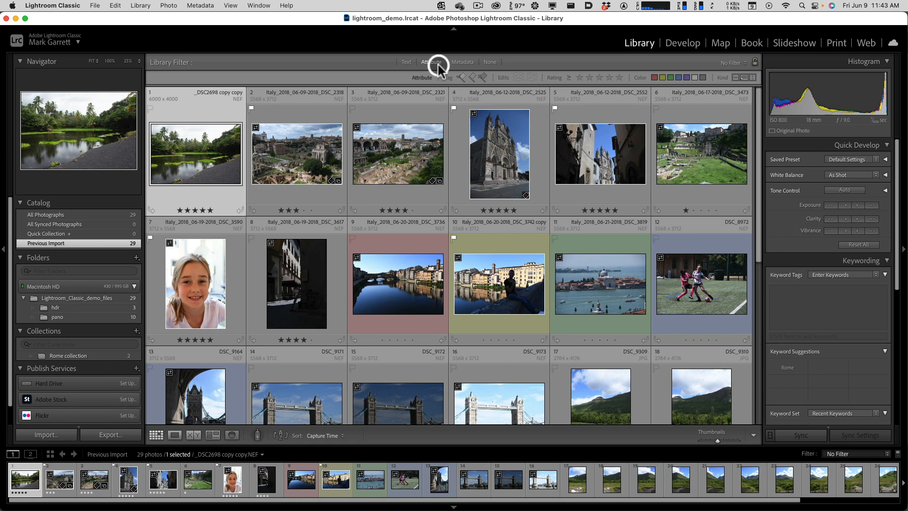
pyautogui.click(461, 77)
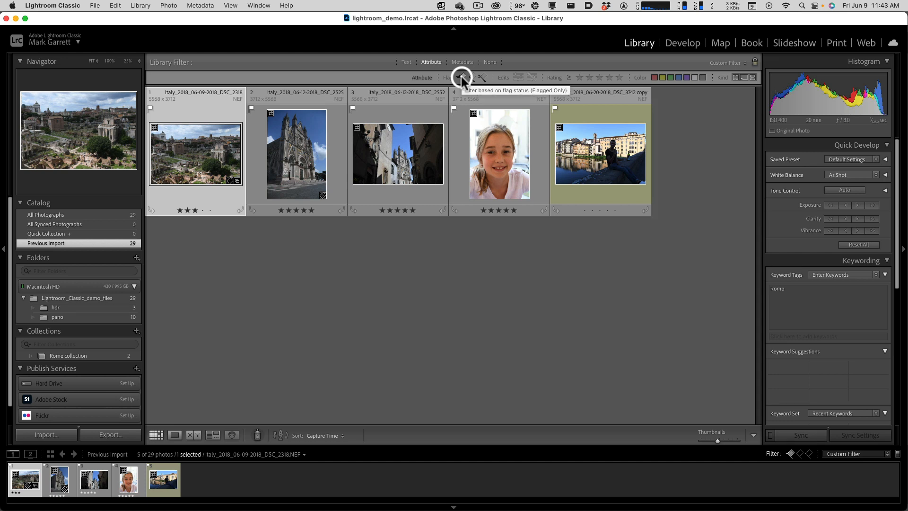
pyautogui.click(462, 78)
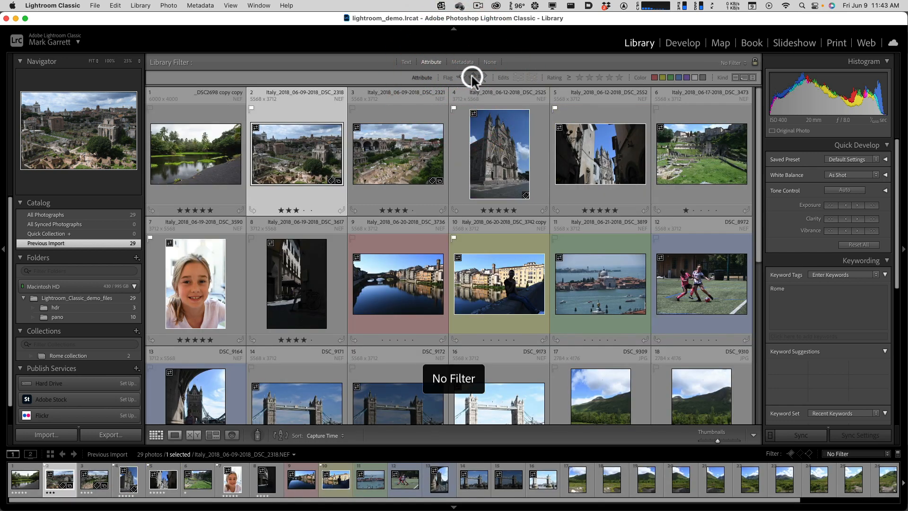
# - Filter the photos by a minimum rating of one to five stars in turn, and clear the rating filter
pyautogui.click(579, 78)
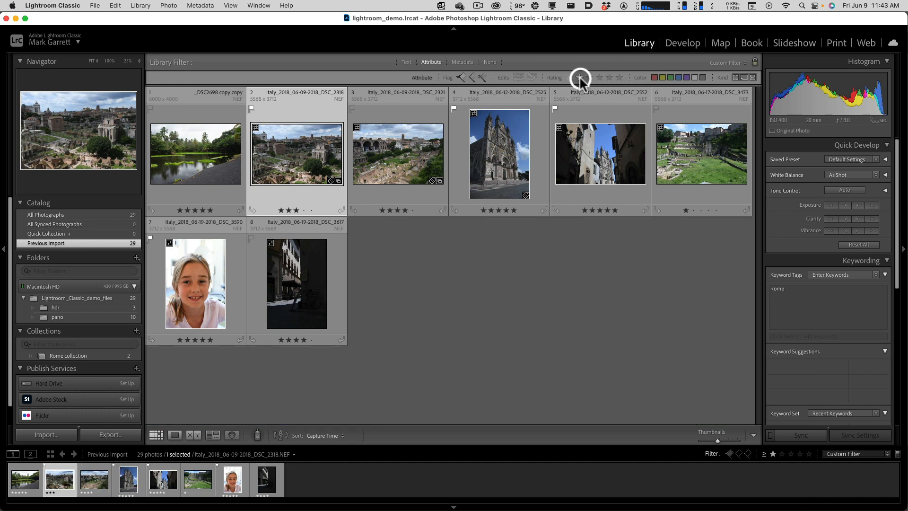
pyautogui.click(590, 78)
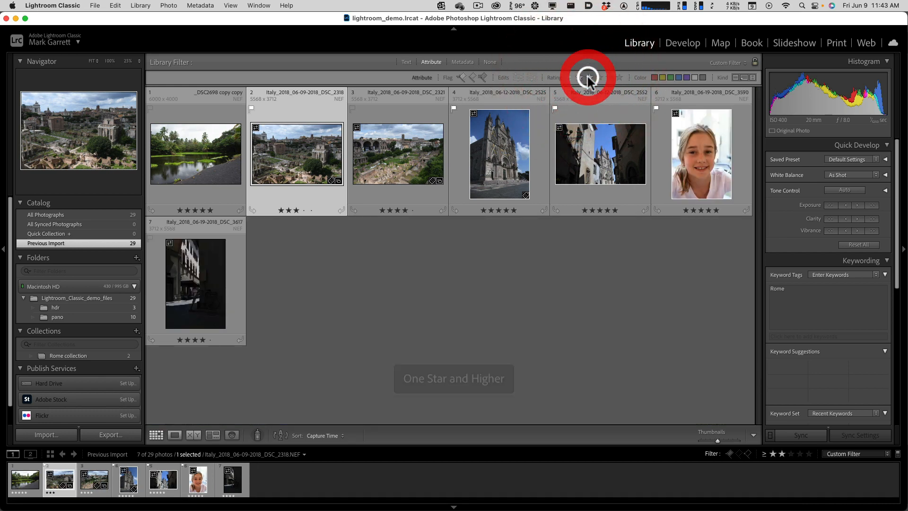
pyautogui.click(600, 78)
pyautogui.click(609, 77)
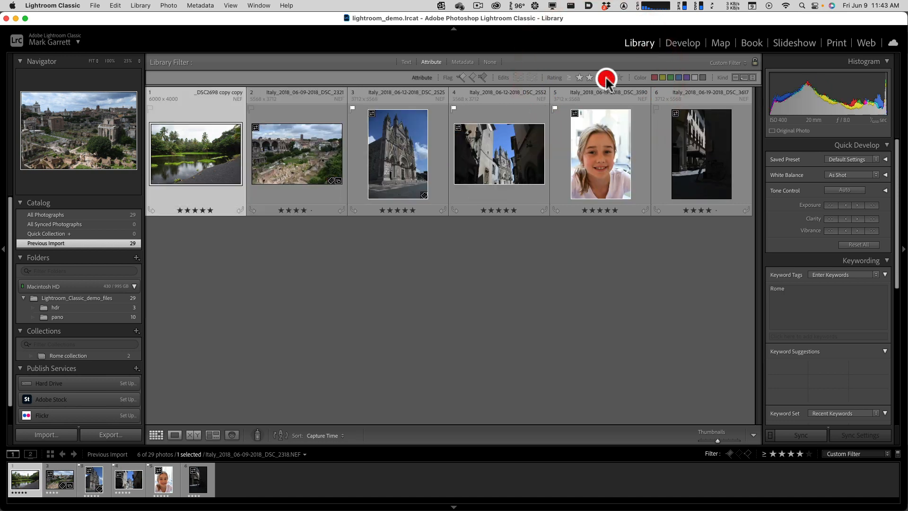
pyautogui.click(619, 77)
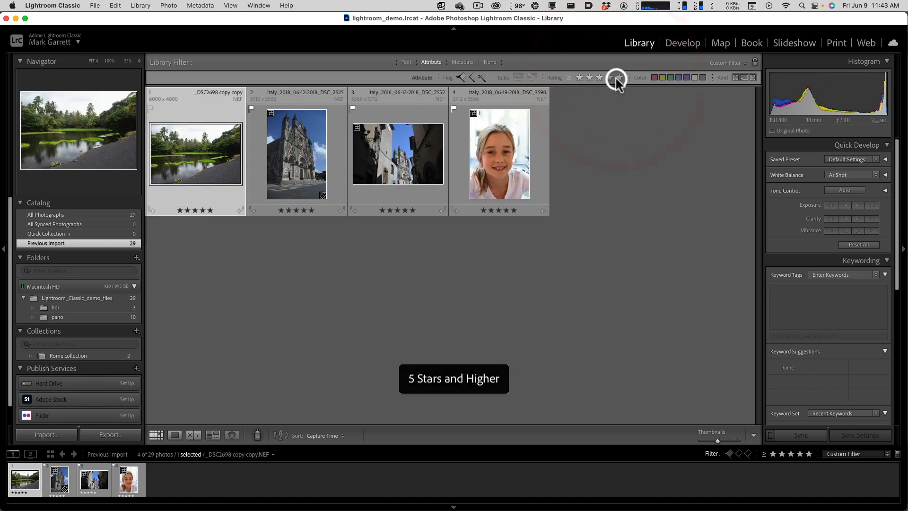
pyautogui.click(617, 78)
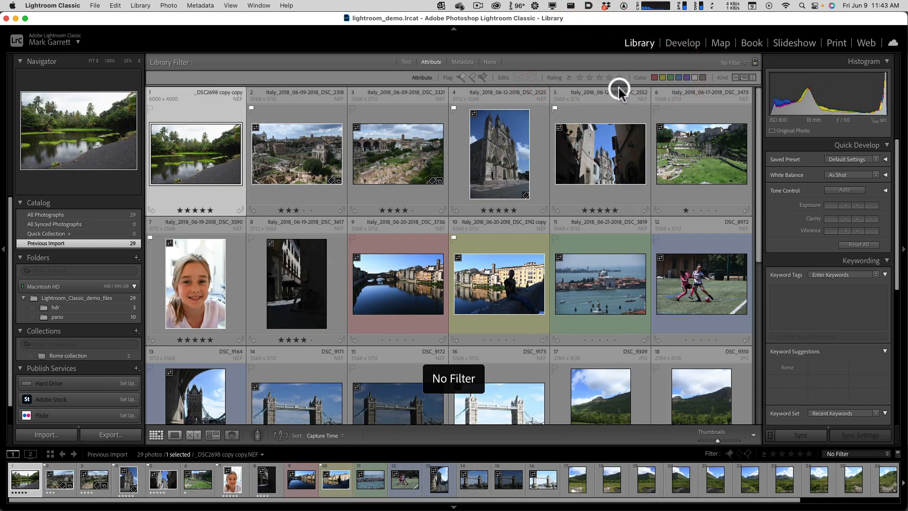
# - Filter the photos by the red, yellow and green color labels in turn, clearing each one again
pyautogui.click(654, 78)
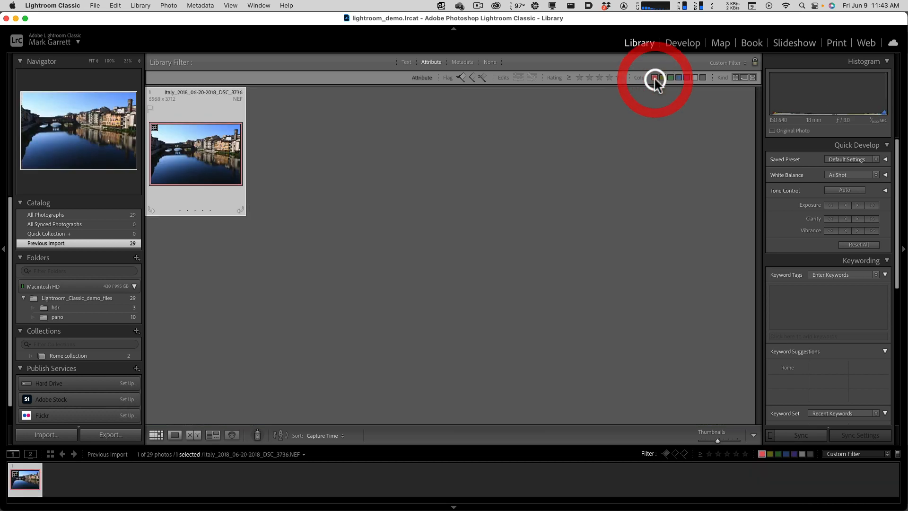
pyautogui.click(654, 77)
pyautogui.click(662, 78)
pyautogui.click(662, 77)
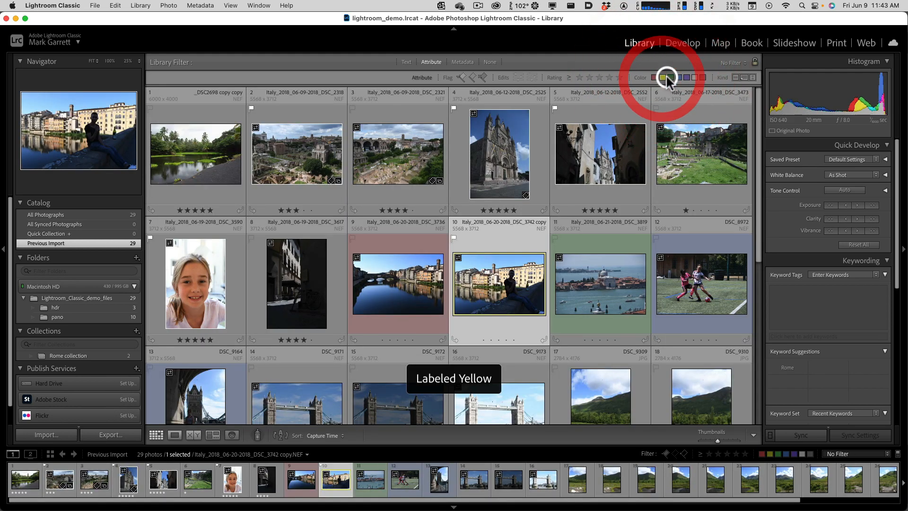
pyautogui.click(668, 77)
pyautogui.click(668, 77)
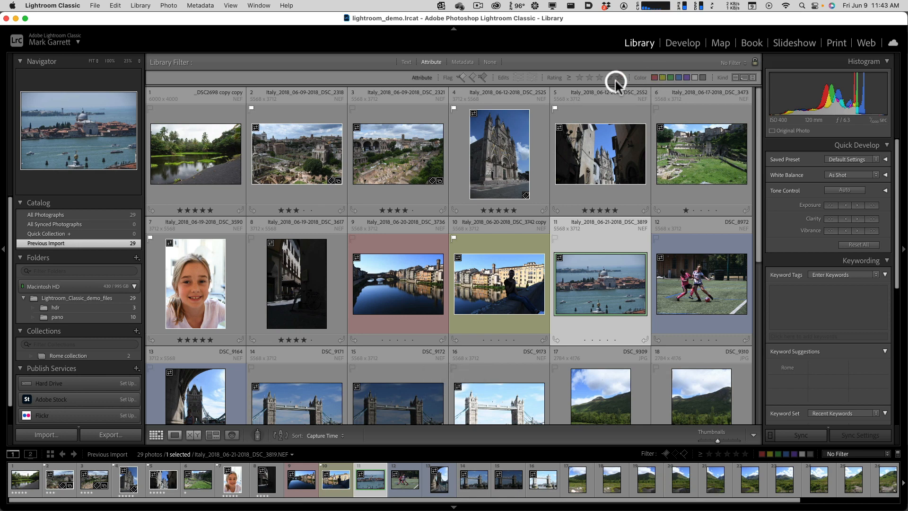
# - Show the text filter, search Any Searchable Field for Rome, and clear the search text
pyautogui.click(407, 63)
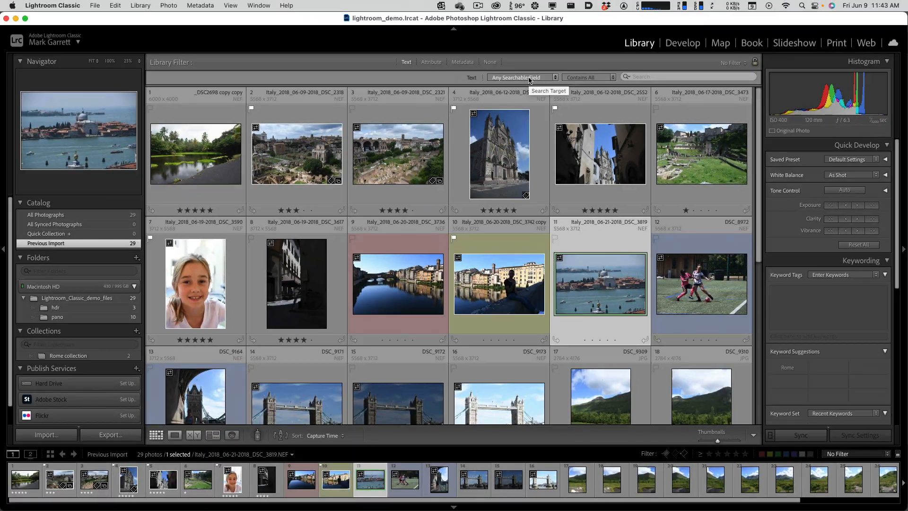
pyautogui.click(571, 79)
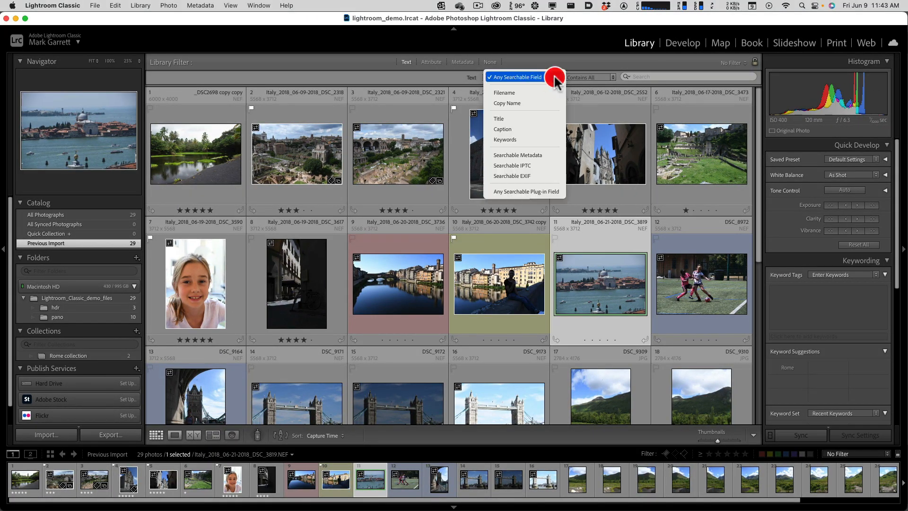
pyautogui.click(577, 61)
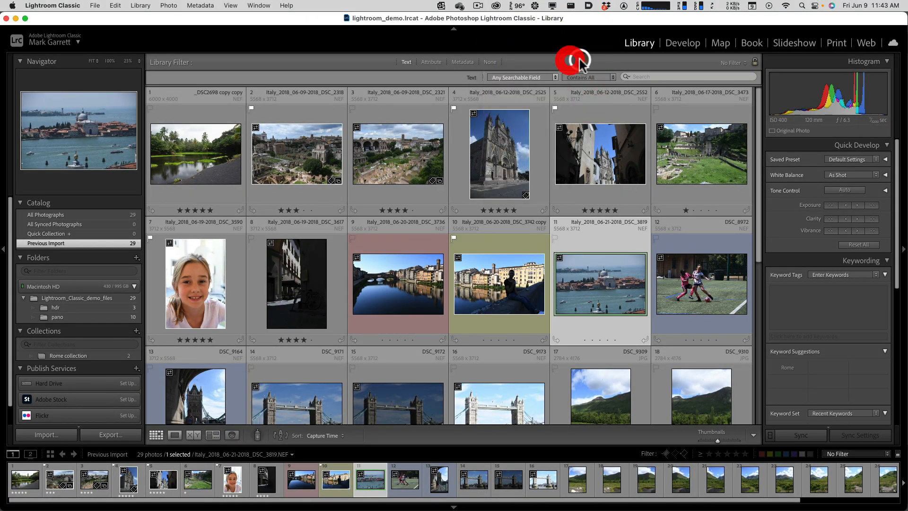
pyautogui.click(645, 75)
pyautogui.write('Rome')
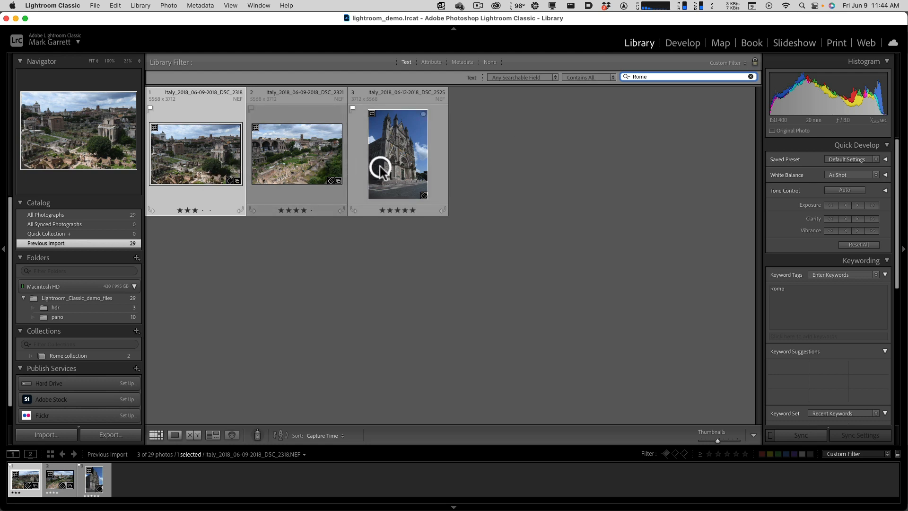
pyautogui.click(750, 77)
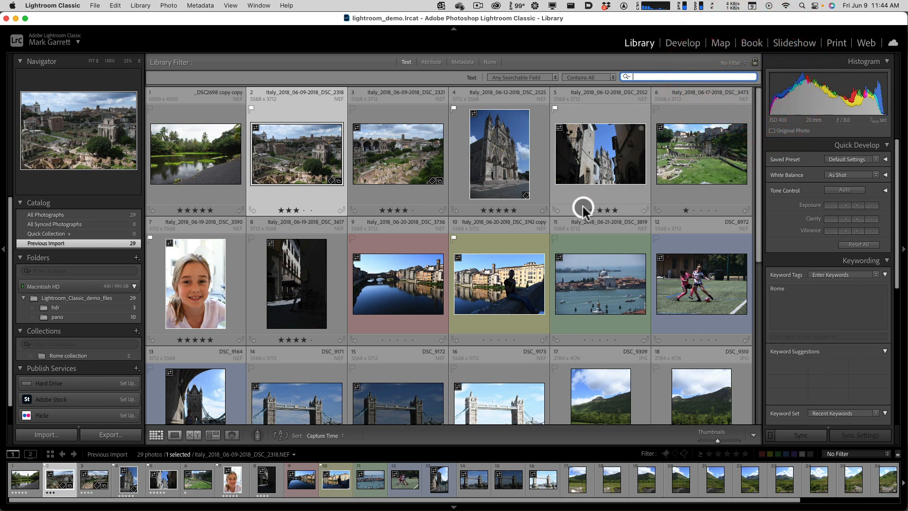
# - Turn off the library filters so that the filter is set to None
pyautogui.click(488, 63)
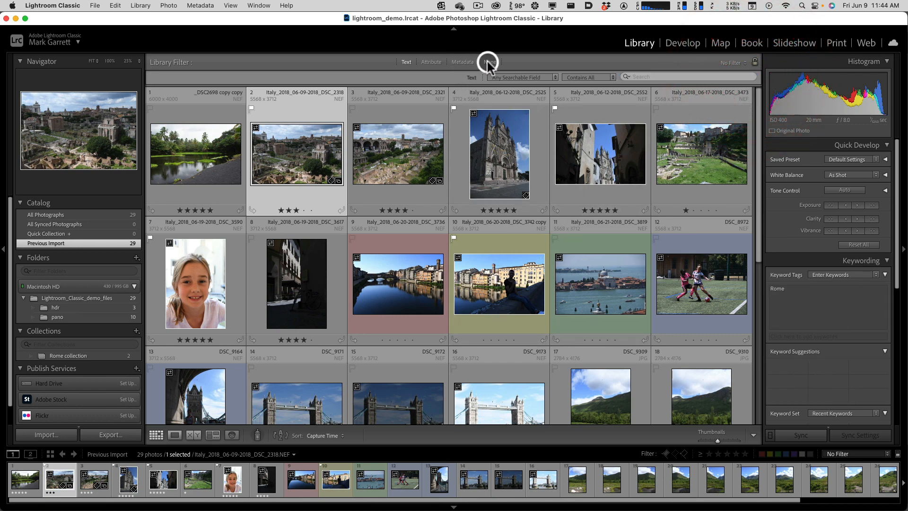
pyautogui.click(488, 63)
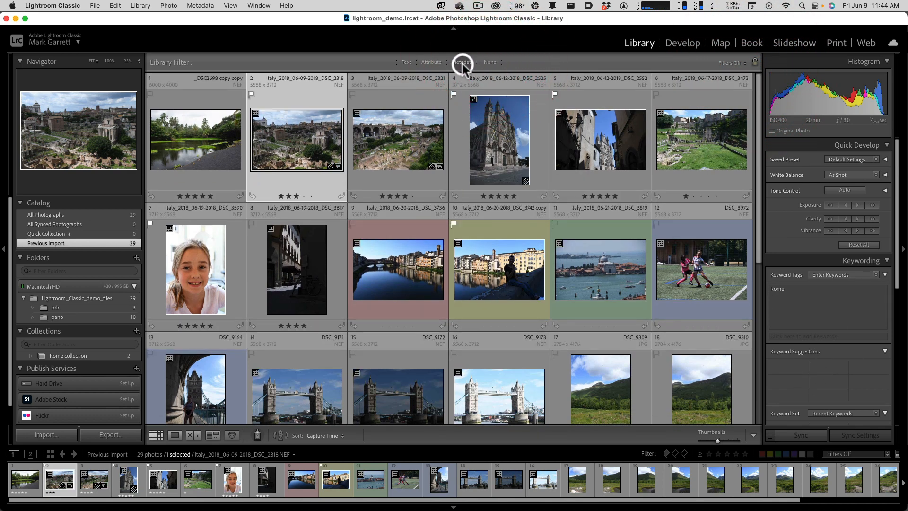
pyautogui.click(462, 63)
pyautogui.click(486, 63)
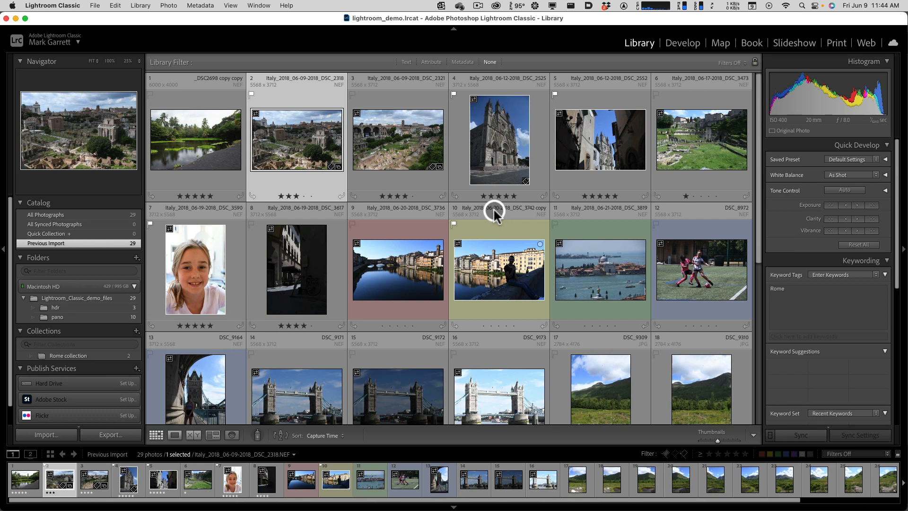
# - Switch to Chrome, bring its window over the photo grid and show the Lightroom Classic User Guide Welcome page
pyautogui.hotkey('ctrl', 'Up')
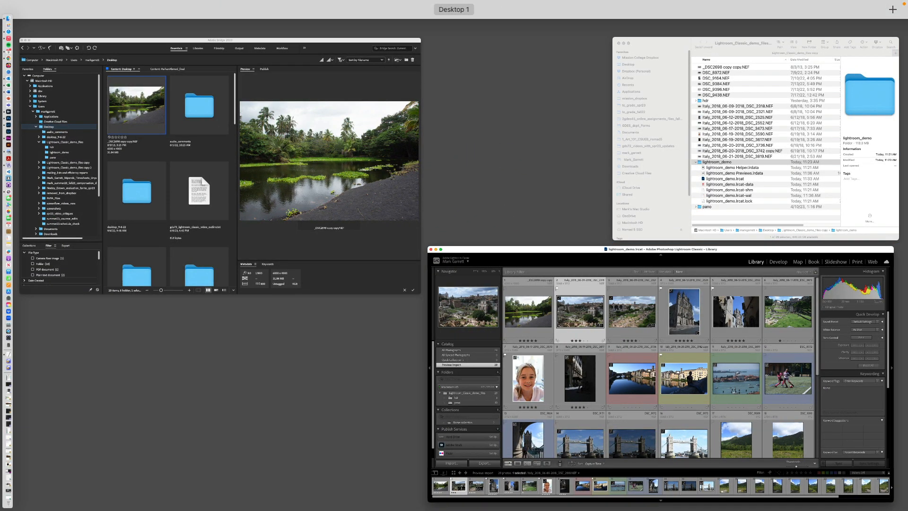
pyautogui.hotkey('ctrl', 'Up')
pyautogui.moveTo(907, 123); pyautogui.dragTo(615, 35)
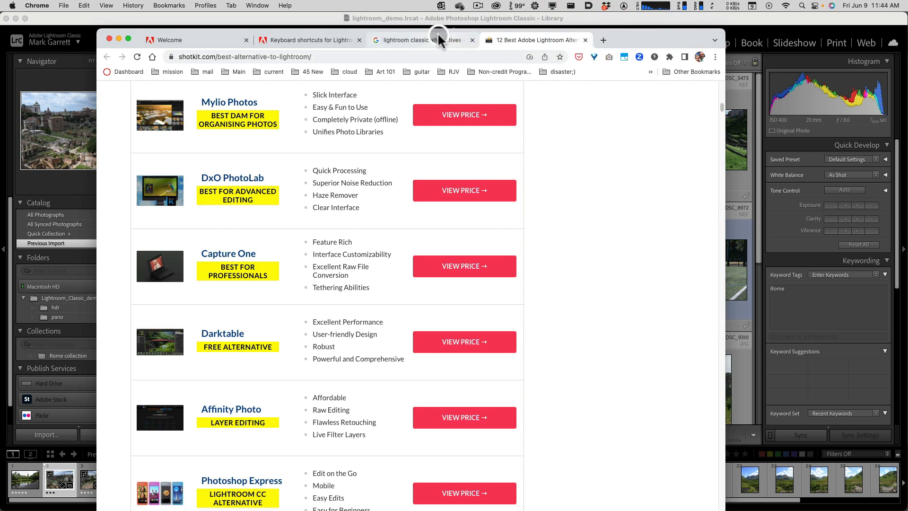
pyautogui.click(319, 37)
pyautogui.click(221, 39)
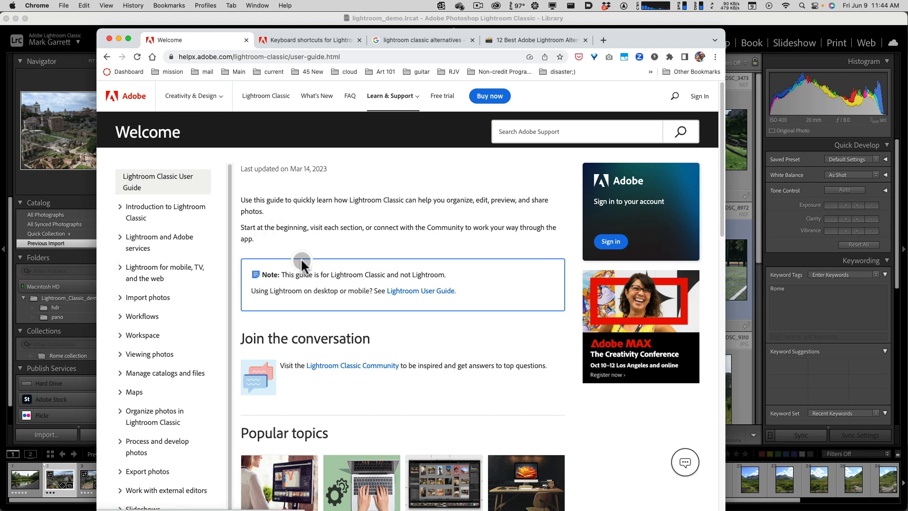
# - Examine Adobe's Lightroom Classic keyboard shortcuts page around the keys for managing photos and catalogs
pyautogui.click(310, 41)
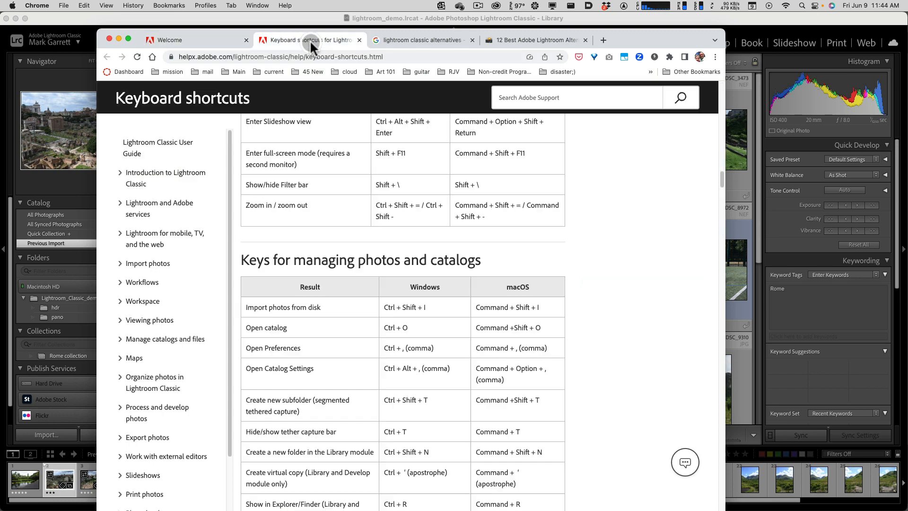
pyautogui.scroll(2, 586, 246)
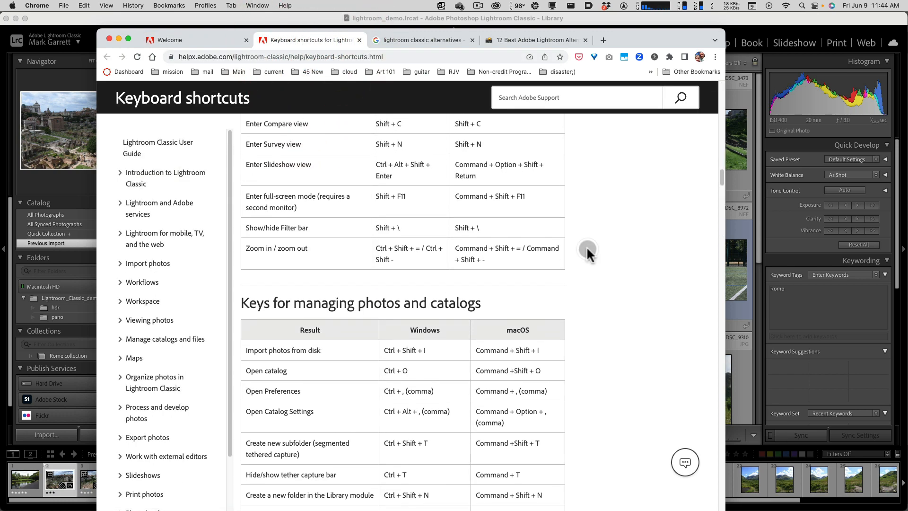
pyautogui.scroll(6, 586, 246)
pyautogui.scroll(-10, 586, 246)
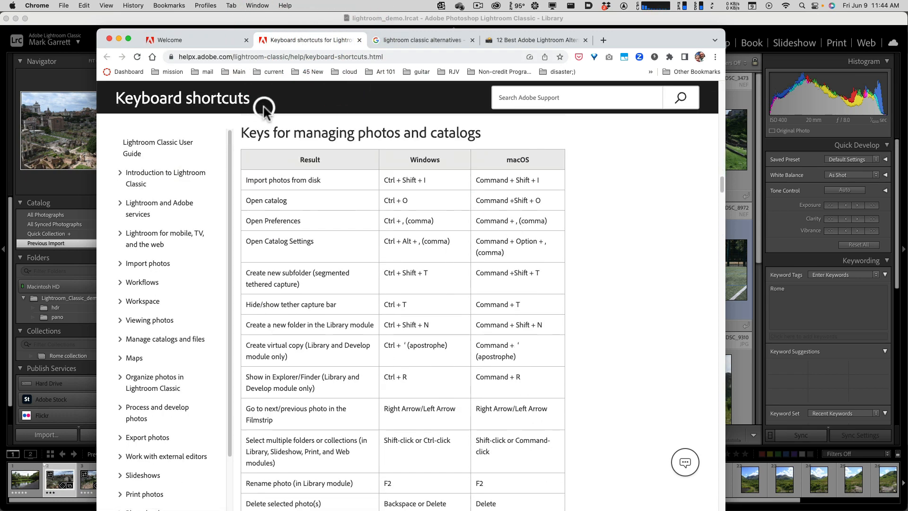
# - Return to Lightroom Classic, hide and show the side panels, and cycle the grid cell styles back to the expanded view
pyautogui.click(160, 23)
pyautogui.press('Tab')
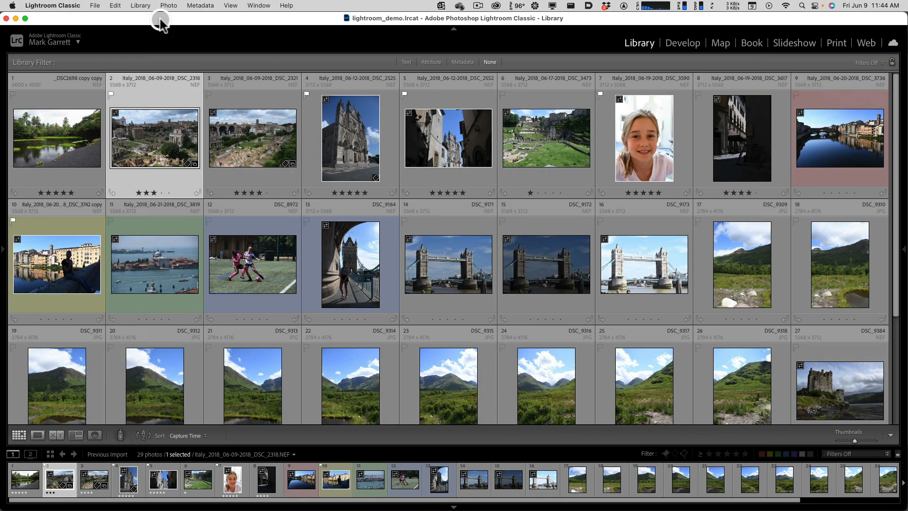
pyautogui.press('Tab')
pyautogui.press('Tab')
pyautogui.press('Tab')
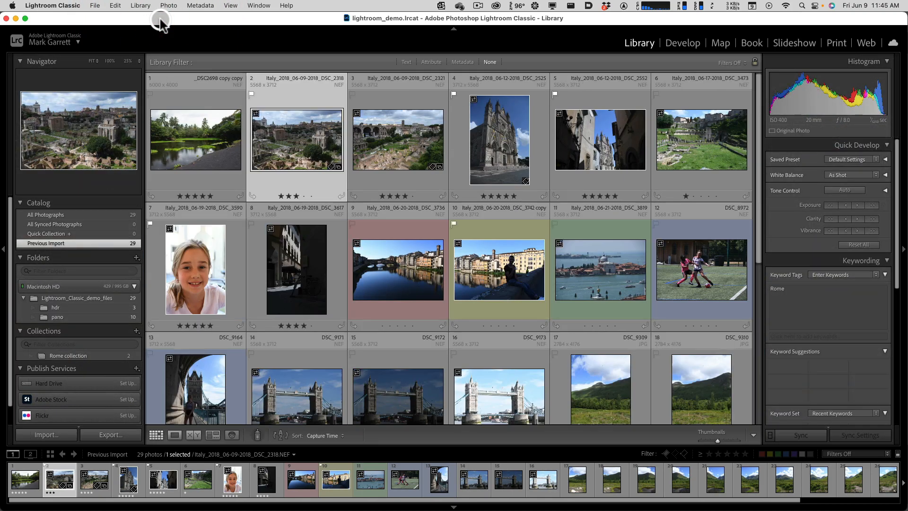
pyautogui.press('Tab')
pyautogui.press('Tab')
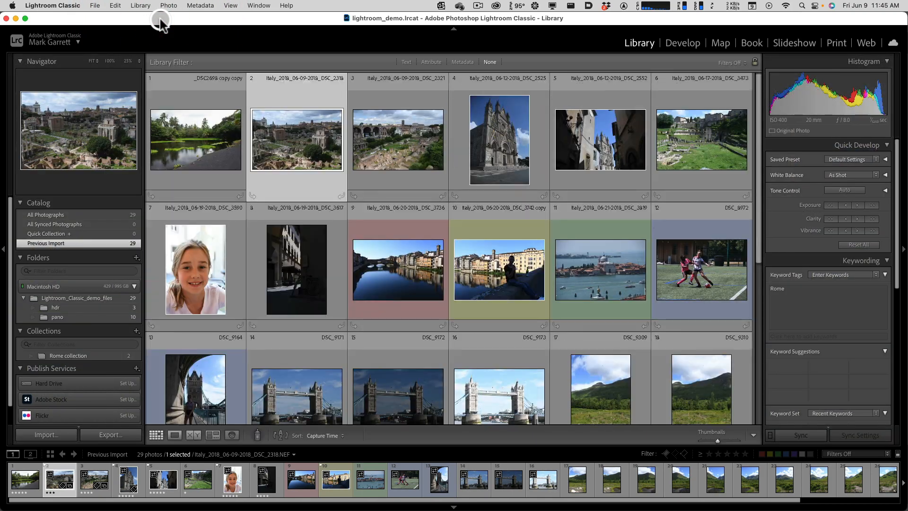
pyautogui.press('Tab')
pyautogui.press('Tab')
# - Switch back to Chrome and examine the shortcuts for Library views, zooming, rotating and grid thumbnails
pyautogui.middleClick(162, 21)
pyautogui.click(243, 122)
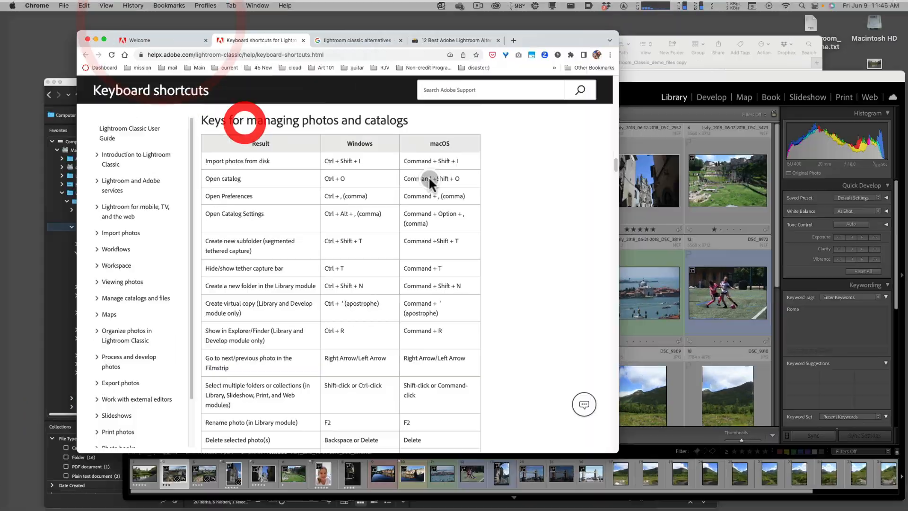
pyautogui.scroll(-9, 521, 234)
pyautogui.scroll(-15, 521, 232)
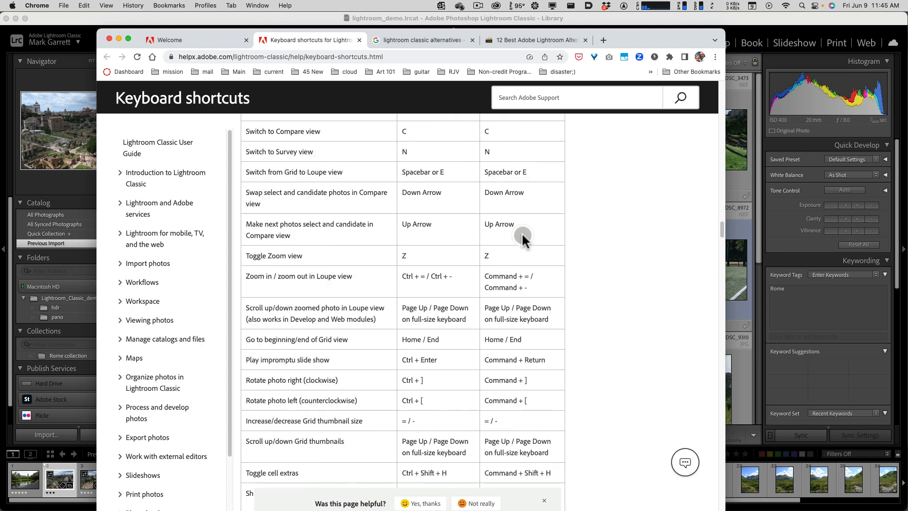
# - Return to Lightroom Classic and rate the dark Tower Bridge photo DSC_9172 with 3 stars
pyautogui.click(158, 16)
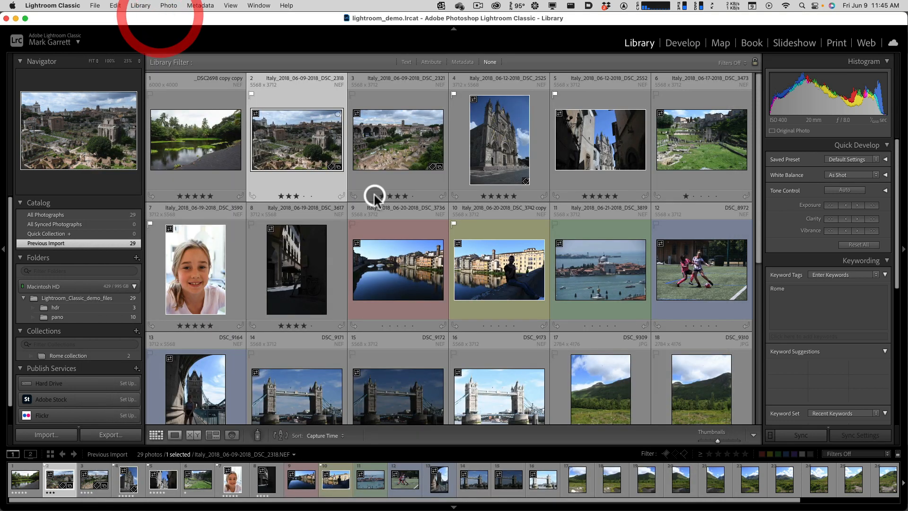
pyautogui.scroll(-1, 510, 339)
pyautogui.click(424, 367)
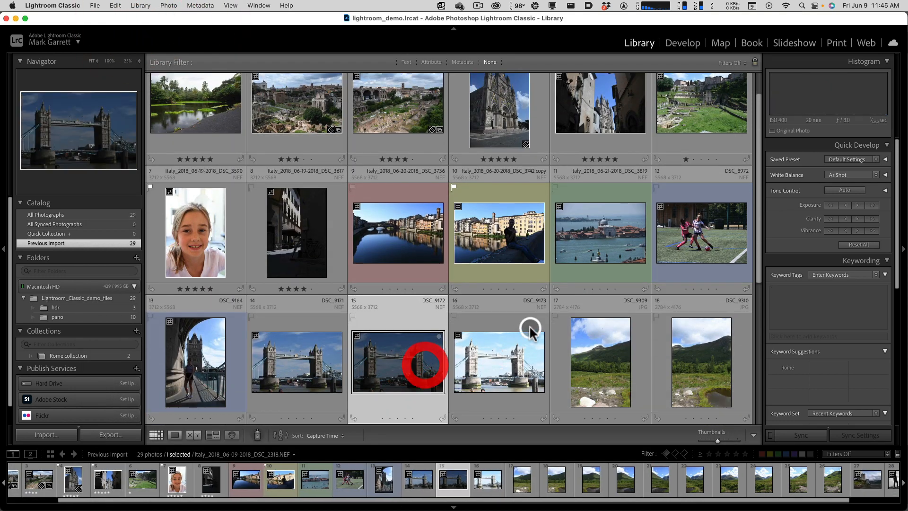
pyautogui.scroll(-3, 526, 324)
pyautogui.press('3')
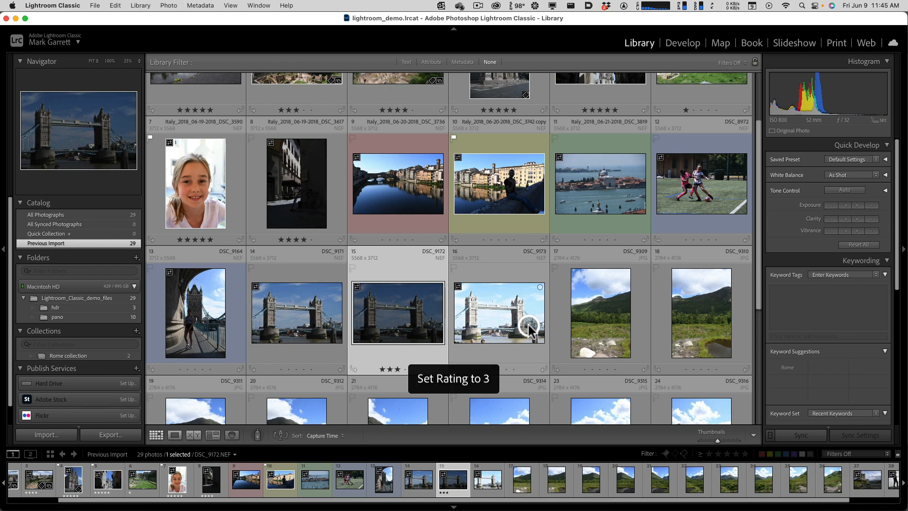
# - Switch to Chrome and move the keyboard shortcuts window out of the way of the Lightroom Classic window
pyautogui.hotkey('ctrl', 'Up')
pyautogui.click(239, 228)
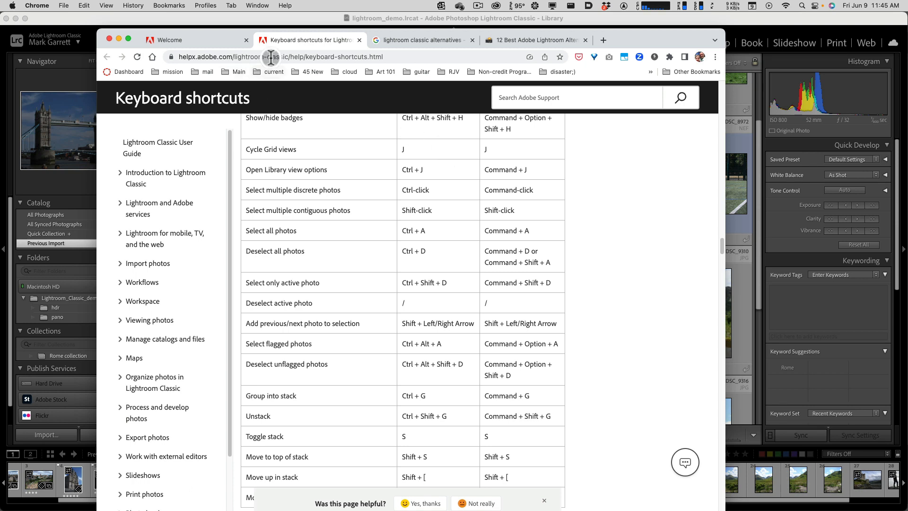
pyautogui.moveTo(626, 37); pyautogui.dragTo(907, 38)
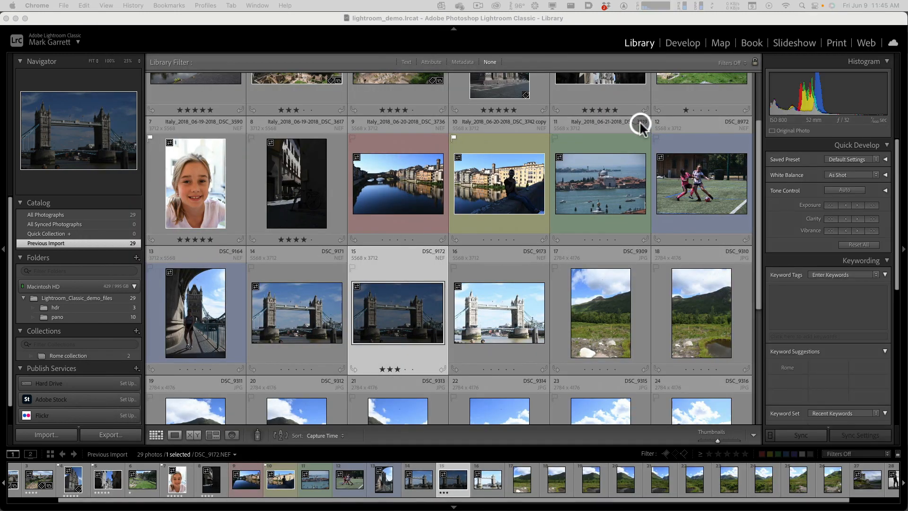
# - Return to Lightroom Classic and examine the File commands for importing photos and tethered capture
pyautogui.click(582, 21)
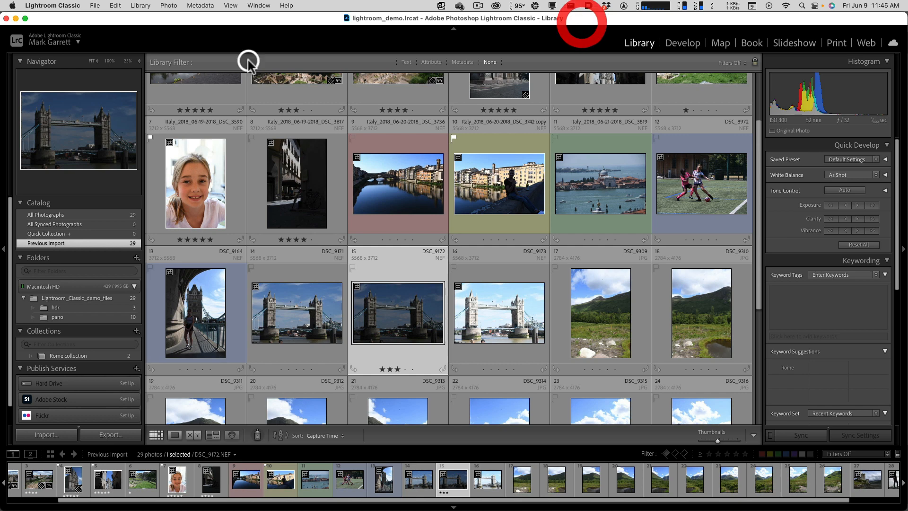
pyautogui.click(95, 6)
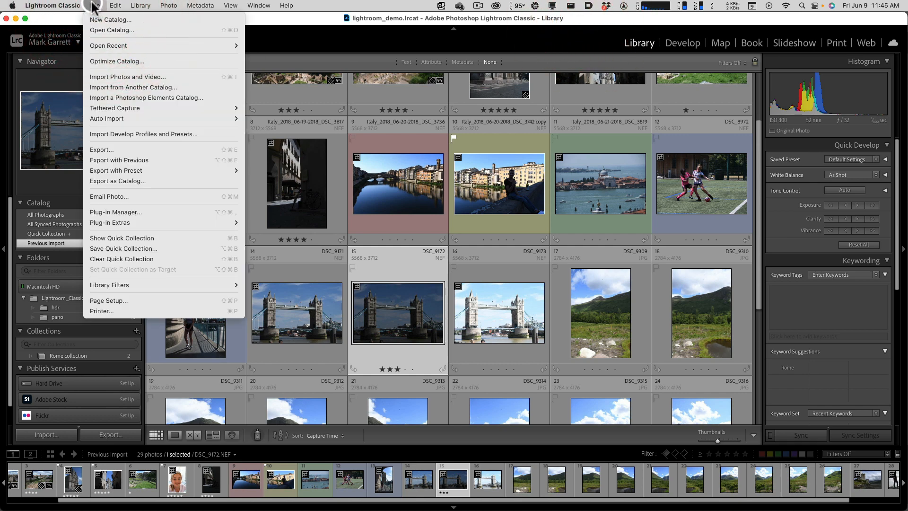
pyautogui.moveTo(129, 110)
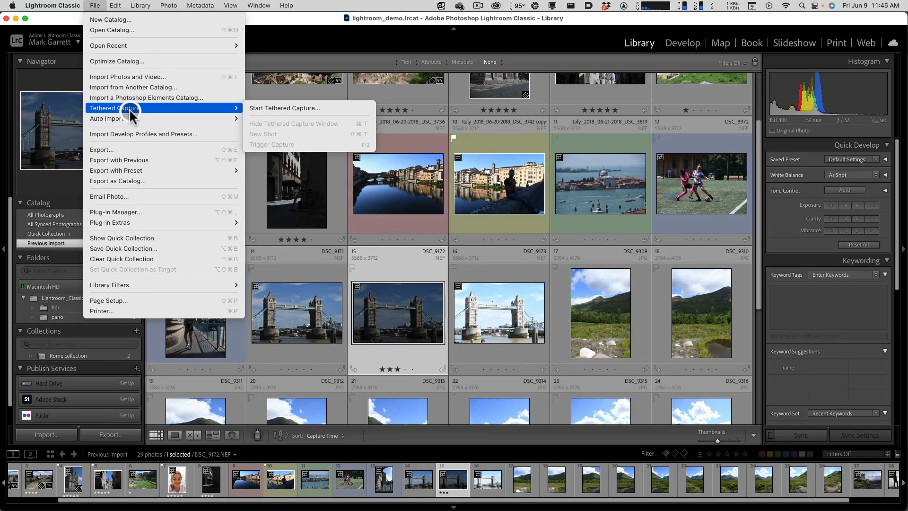
pyautogui.click(98, 6)
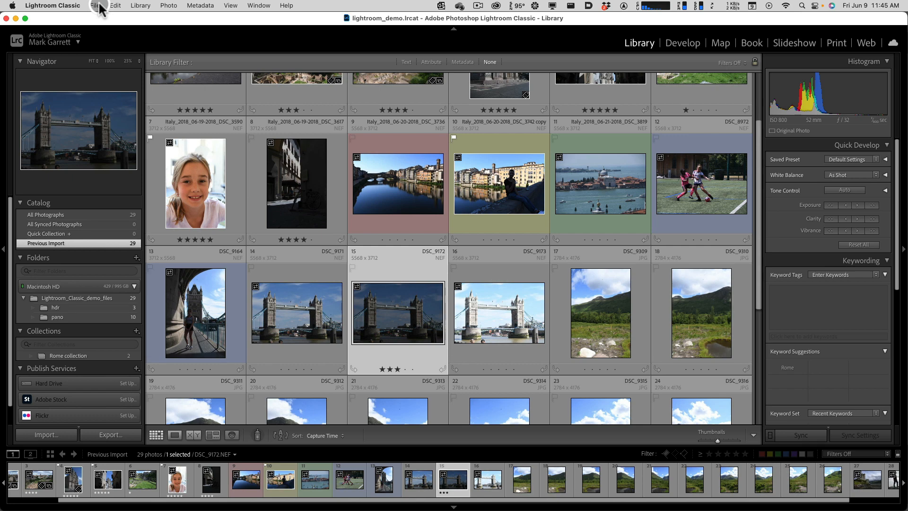
pyautogui.click(99, 6)
pyautogui.click(98, 6)
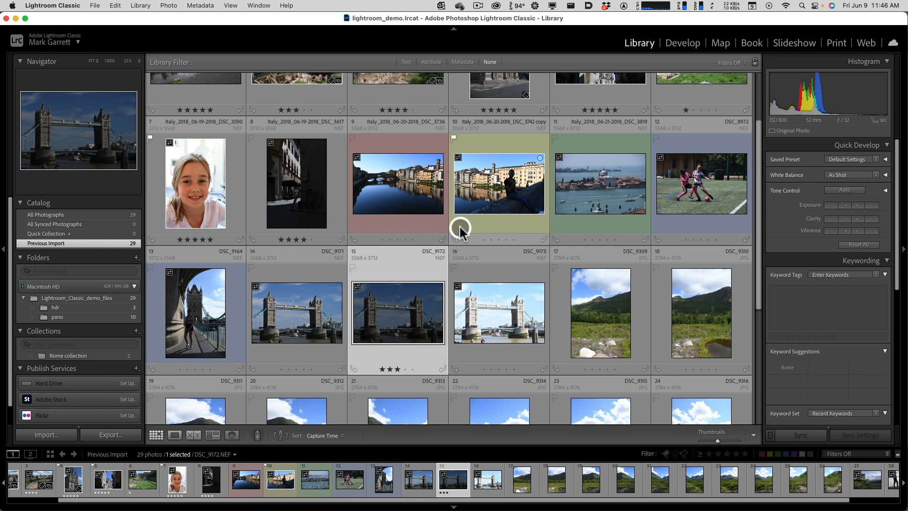
# - Select the dark street photo with the bicycle, Italy_2018_06-19-2018_DSC_3617, and open it in the Develop module
pyautogui.scroll(3, 509, 254)
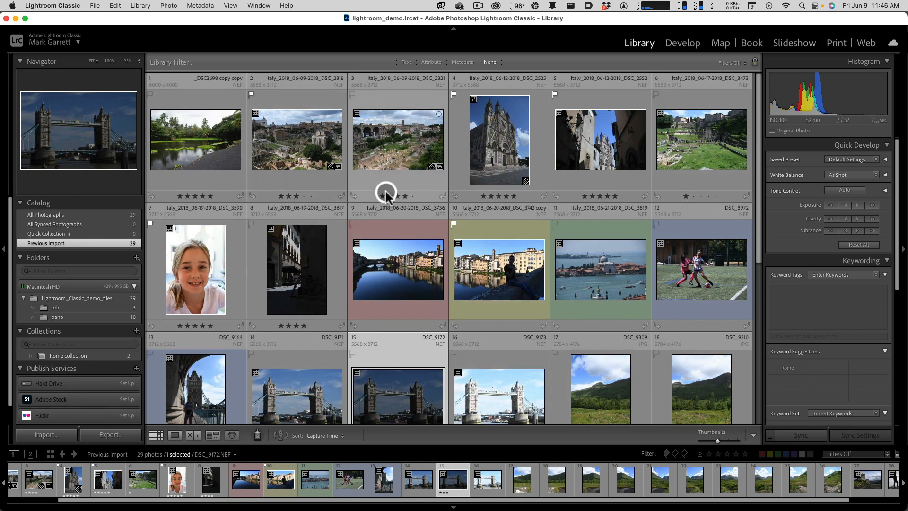
pyautogui.click(304, 268)
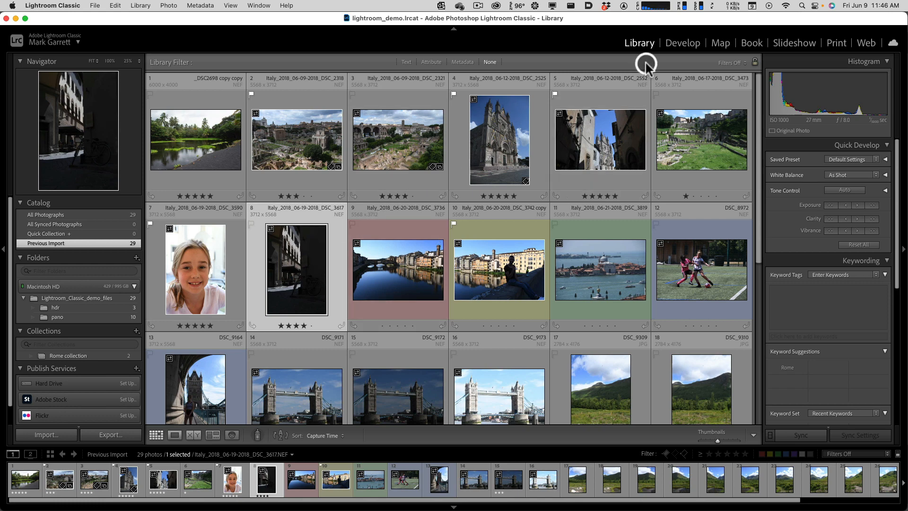
pyautogui.click(314, 253)
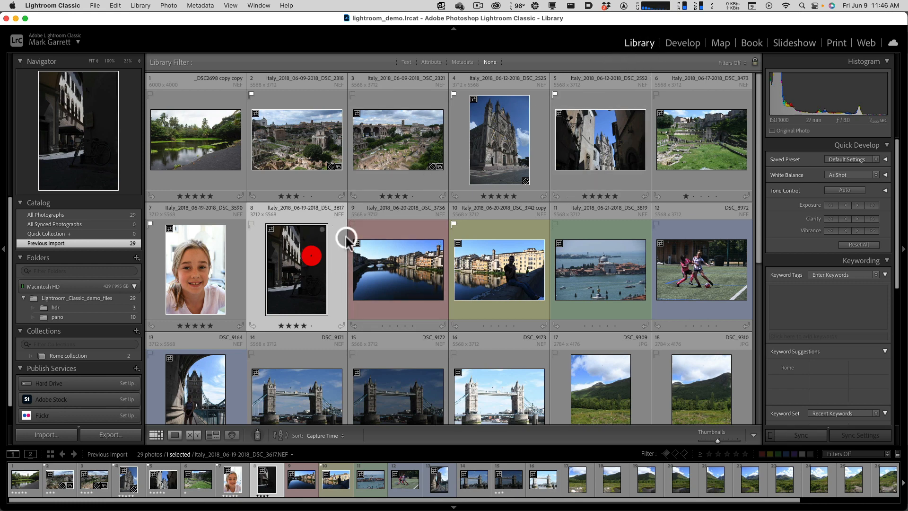
pyautogui.click(683, 46)
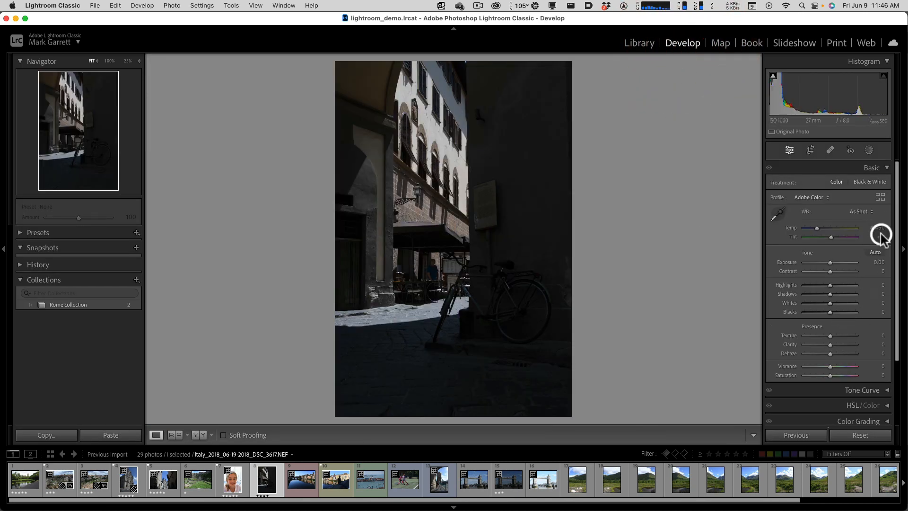
pyautogui.click(871, 299)
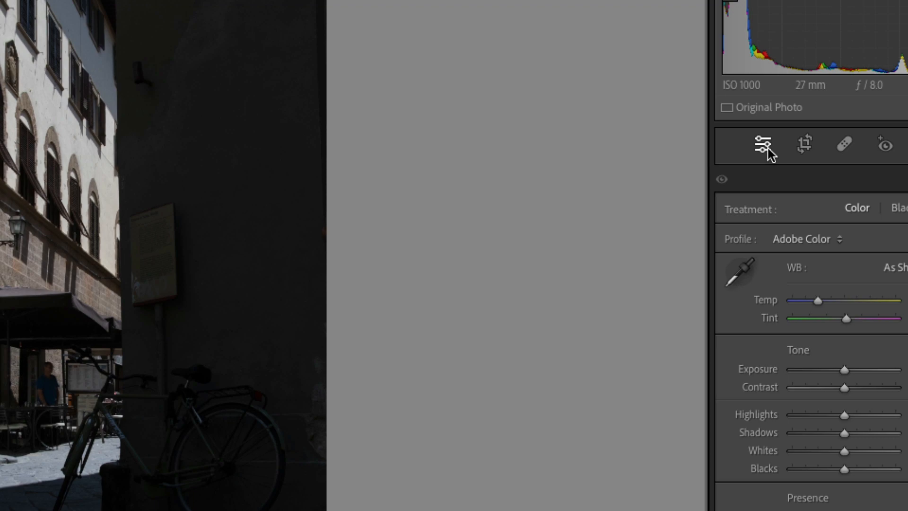
# - Examine the Develop tool strip and the list of adjustment panels, collapsing and reopening the Basic adjustments
pyautogui.click(801, 146)
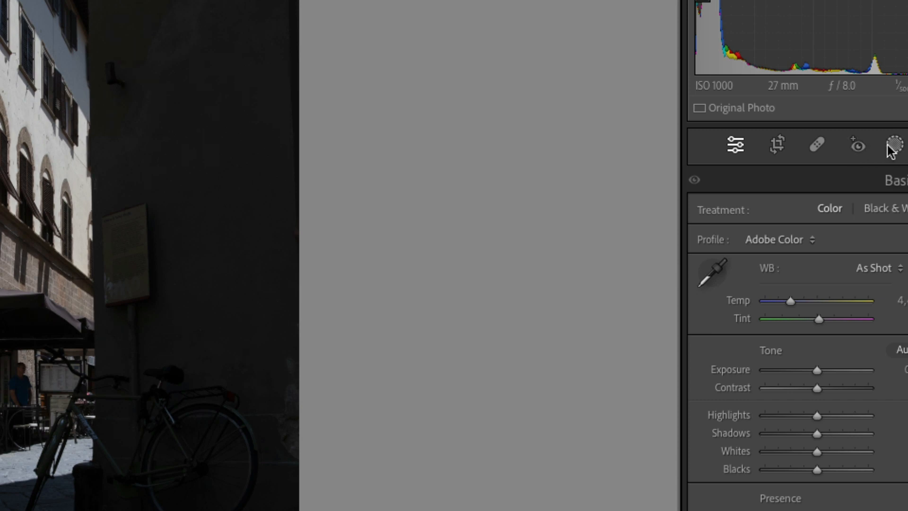
pyautogui.press('alt')
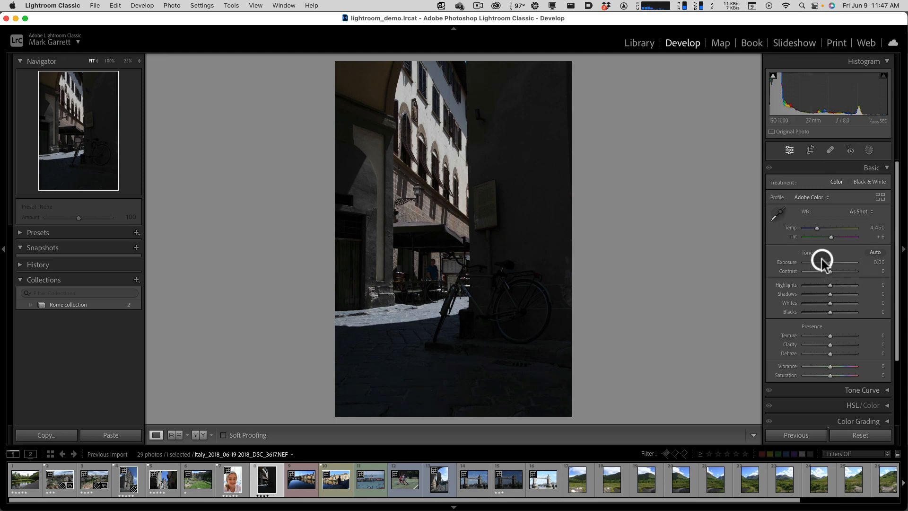
pyautogui.click(883, 170)
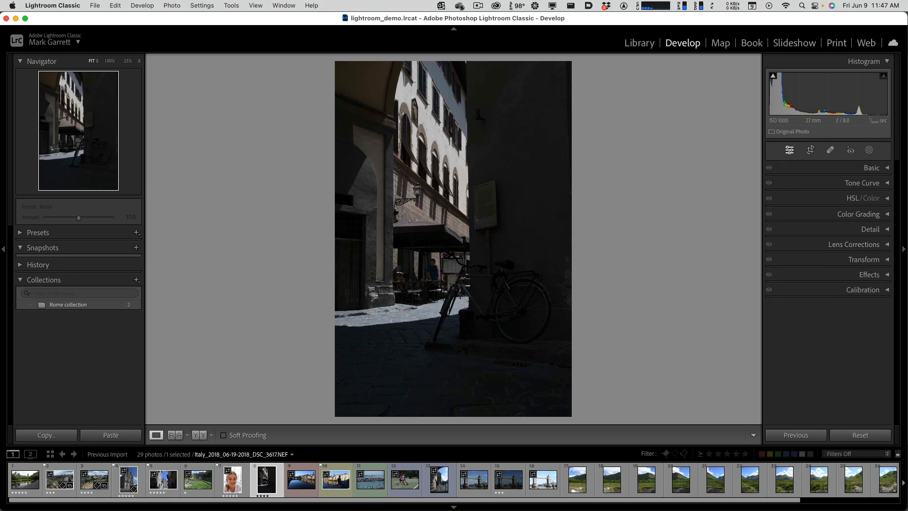
pyautogui.click(808, 150)
pyautogui.click(790, 151)
pyautogui.click(883, 168)
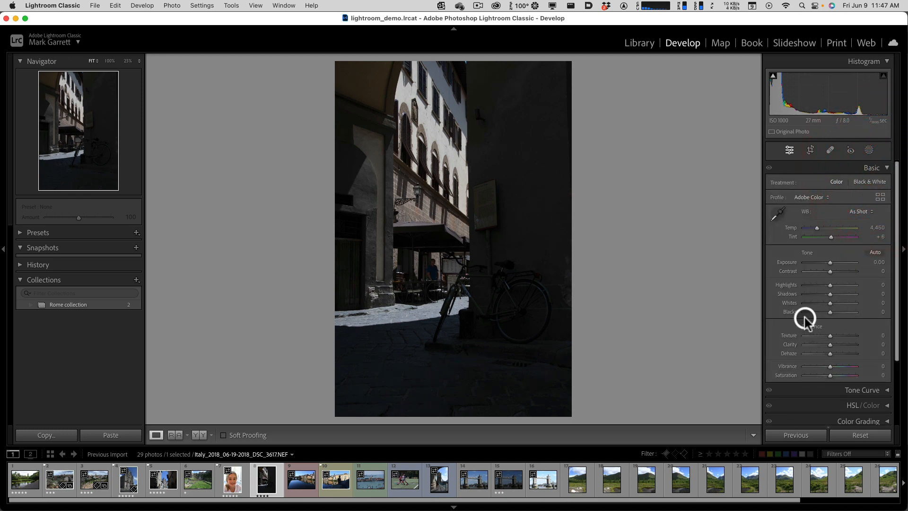
# - Set the street photo's Exposure to +1.55, Highlights −59, Shadows +99, Whites +22, Blacks −17, Texture +50, Clarity +29 and Vibrance +20
pyautogui.moveTo(829, 263)
pyautogui.mouseDown()
pyautogui.moveTo(829, 293)
pyautogui.moveTo(856, 295)
pyautogui.moveTo(814, 285)
pyautogui.moveTo(838, 262)
pyautogui.mouseUp()
pyautogui.click(829, 294)
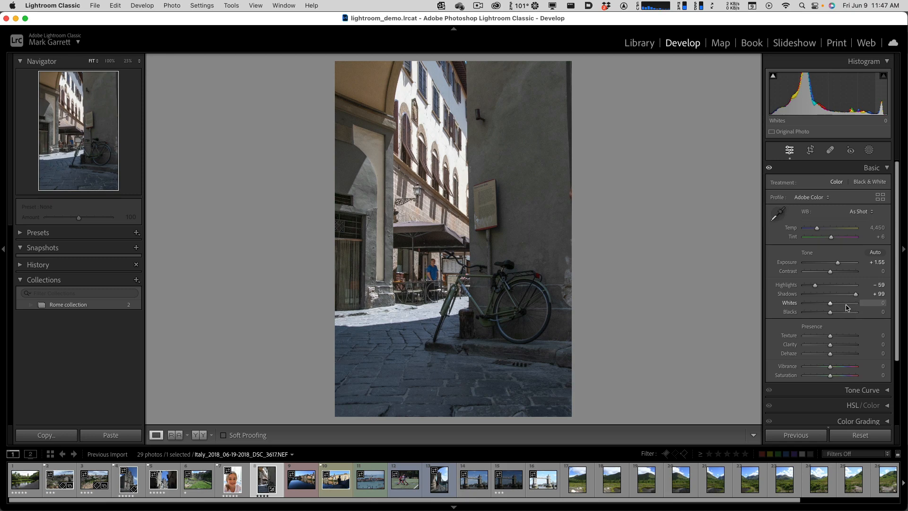
pyautogui.press('alt')
pyautogui.click(790, 304)
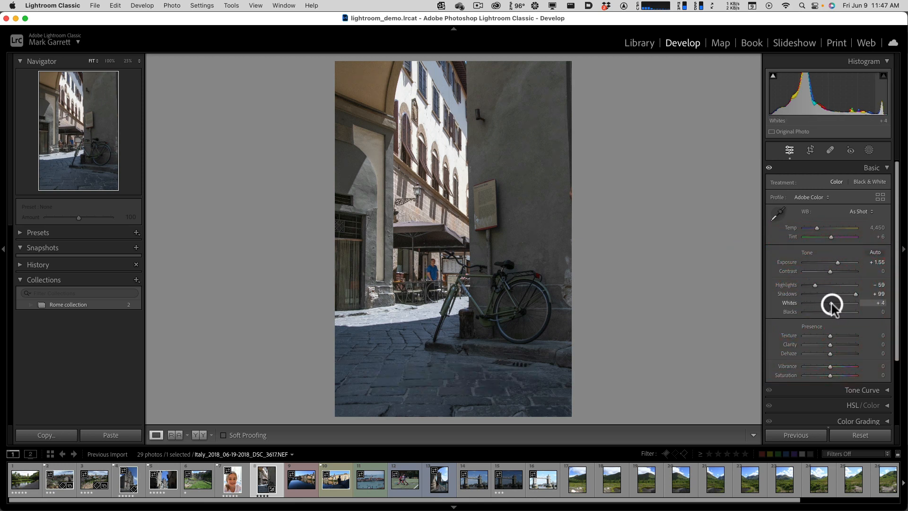
pyautogui.moveTo(832, 303); pyautogui.dragTo(838, 337)
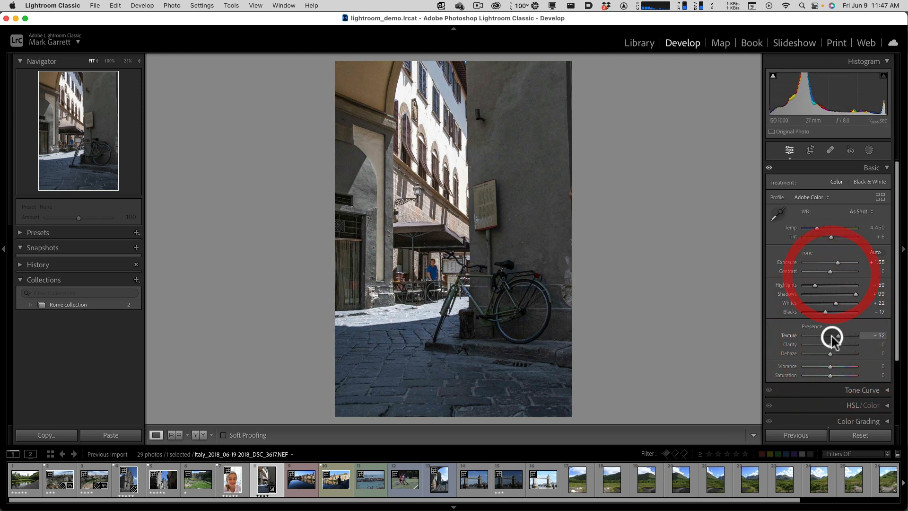
pyautogui.moveTo(833, 335); pyautogui.dragTo(835, 371)
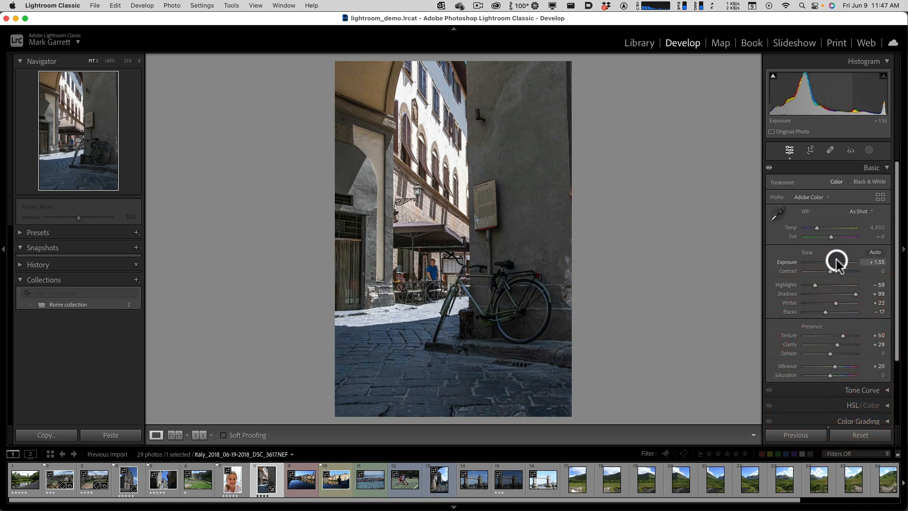
# - Set Exposure to +1.70, Highlights to −100 and Shadows to +88, and compare the photo with the Basic adjustments off and on
pyautogui.moveTo(836, 259); pyautogui.dragTo(853, 295)
pyautogui.press('p')
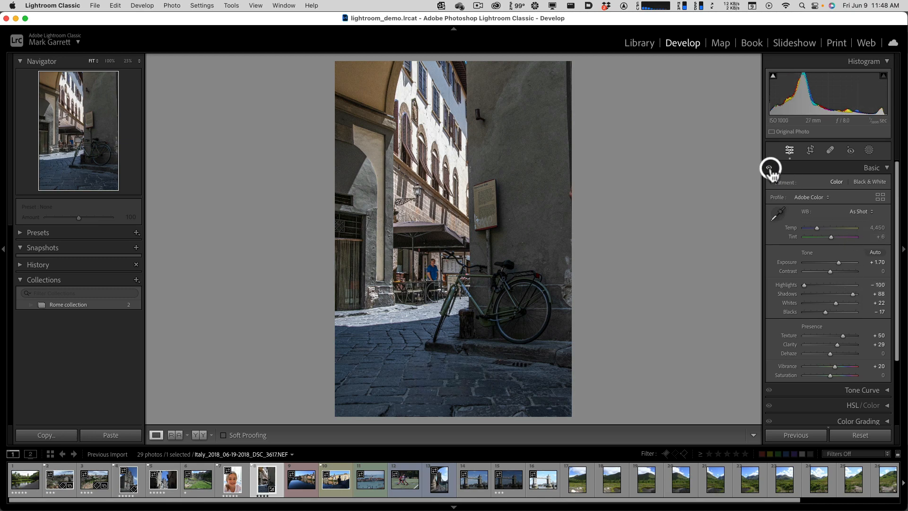
pyautogui.press('alt+super+8')
pyautogui.press('alt+super+8')
pyautogui.click(770, 169)
pyautogui.click(769, 169)
pyautogui.click(770, 169)
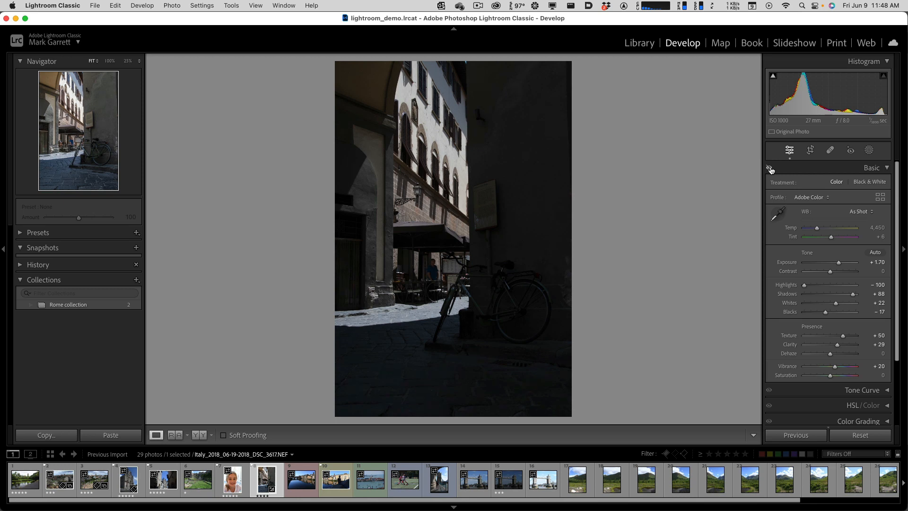
pyautogui.click(770, 170)
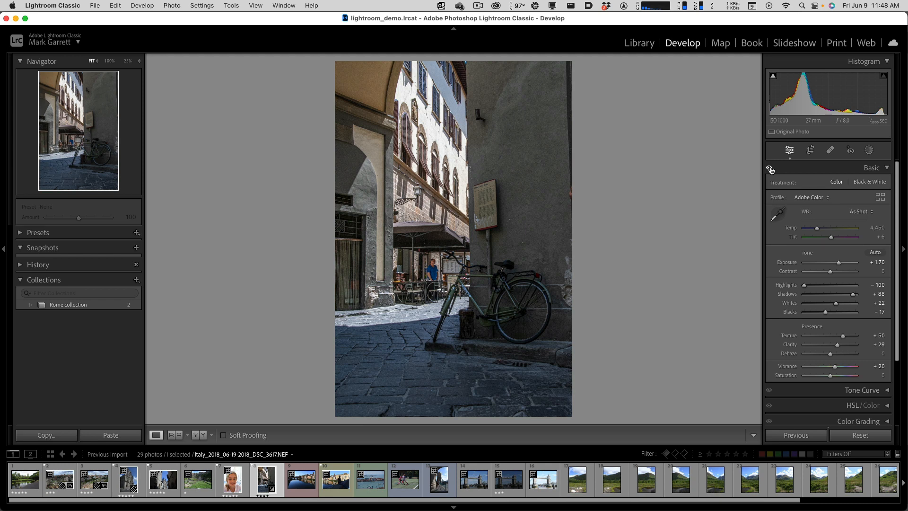
# - Raise the street photo's Shadows to +97 and its Exposure to +2.05
pyautogui.moveTo(852, 294); pyautogui.dragTo(855, 295)
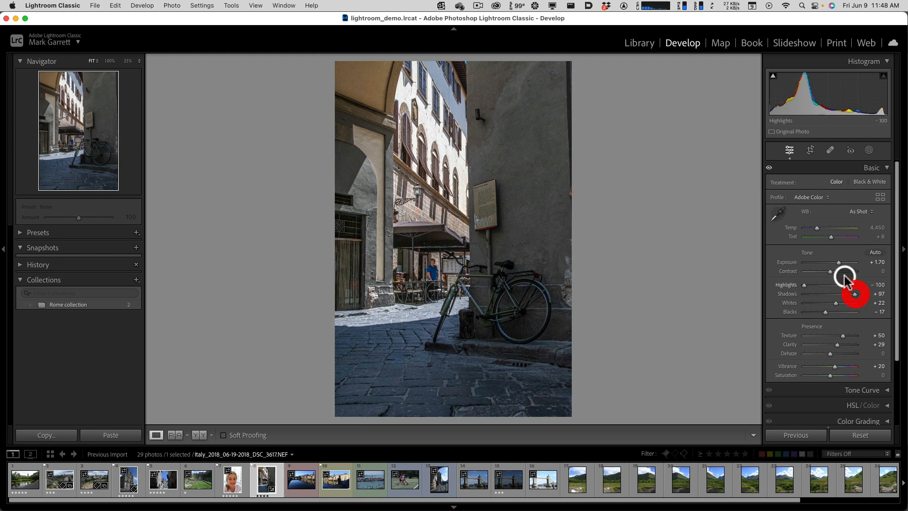
pyautogui.moveTo(839, 262); pyautogui.dragTo(840, 262)
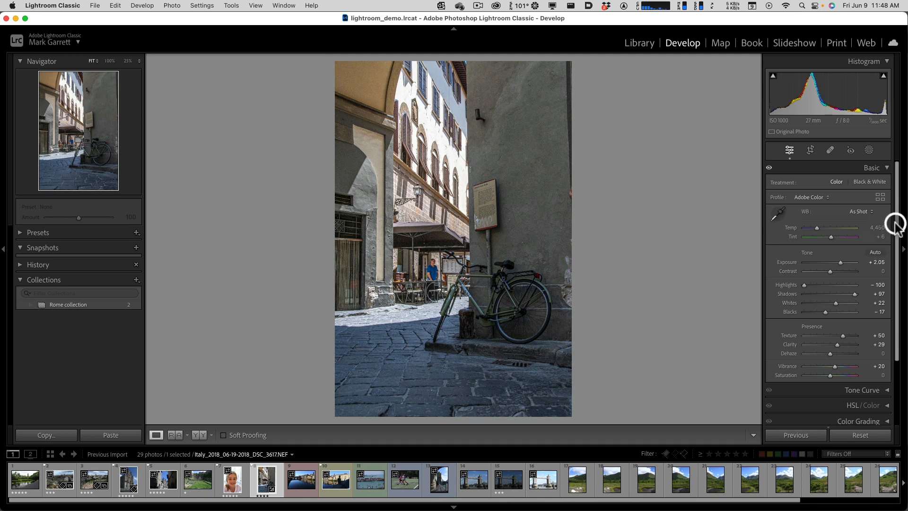
# - Enable Profile Corrections in Lens Corrections, using the default setup with the matching Nikon lens profile
pyautogui.moveTo(894, 239); pyautogui.dragTo(897, 340)
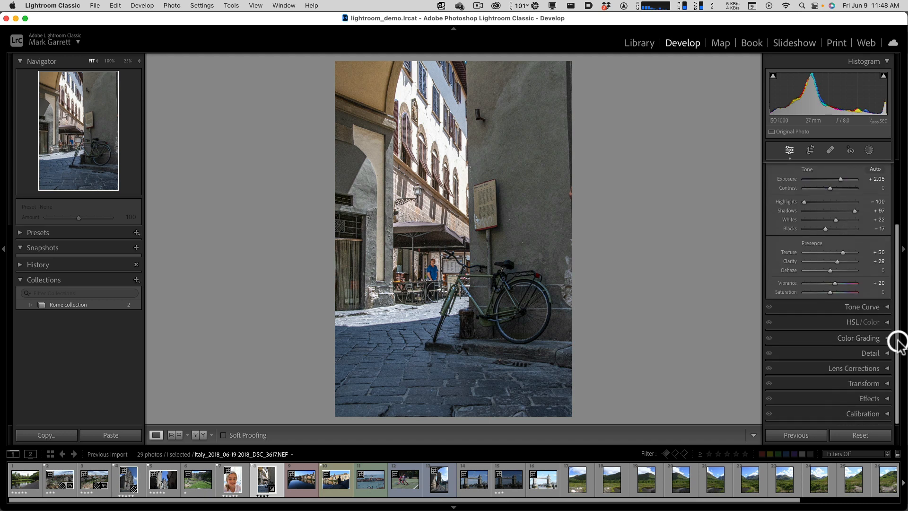
pyautogui.click(887, 371)
pyautogui.moveTo(896, 341); pyautogui.dragTo(897, 399)
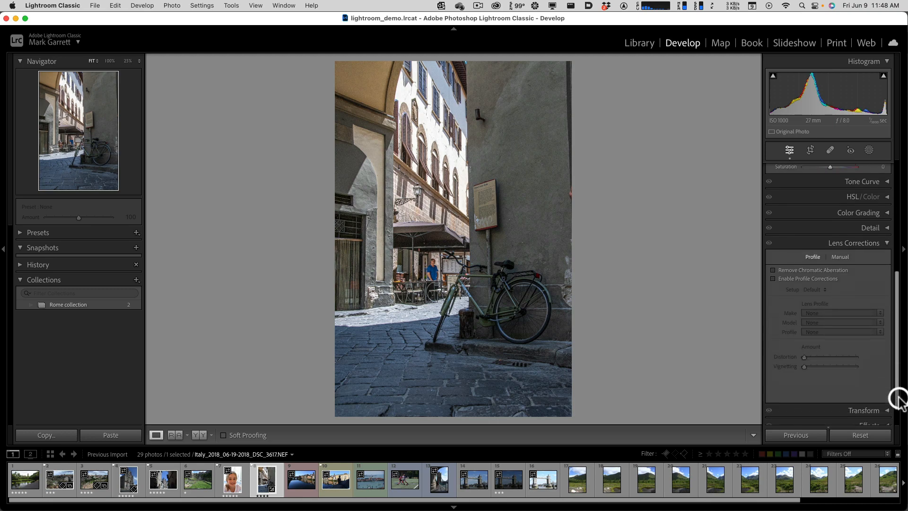
pyautogui.click(781, 276)
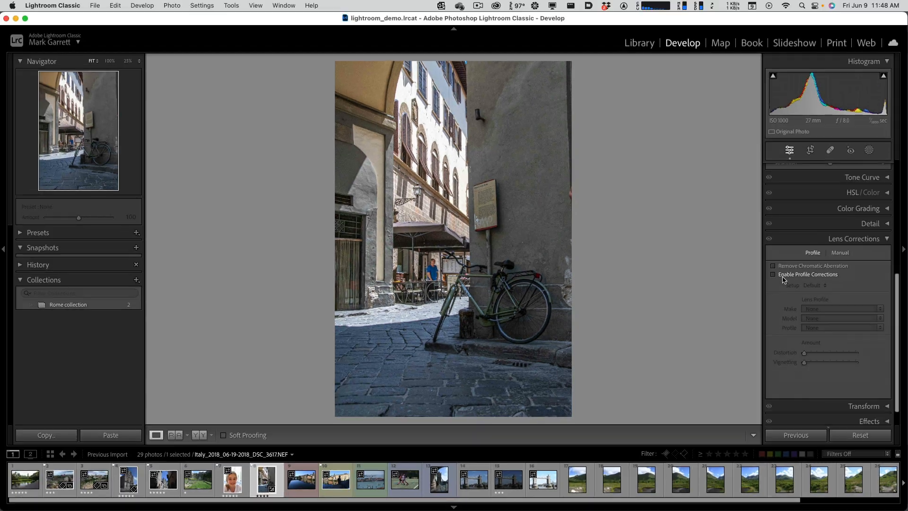
pyautogui.click(783, 279)
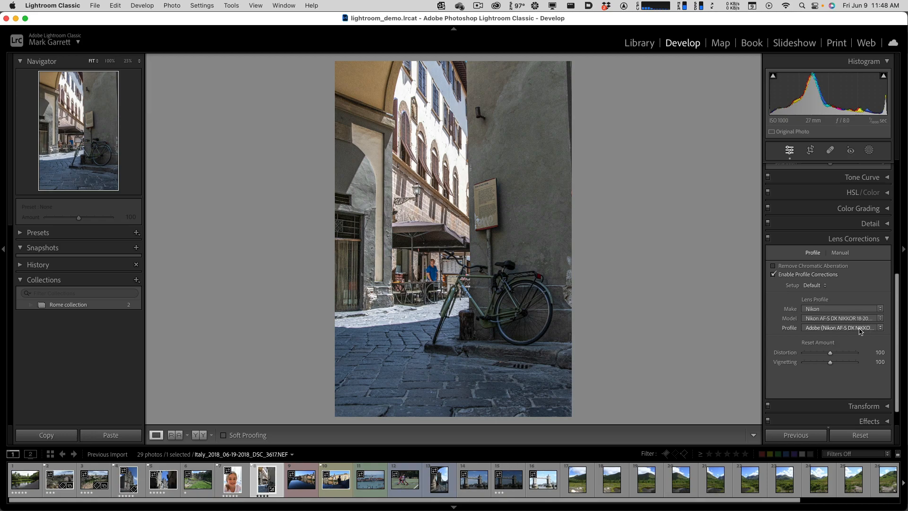
pyautogui.press('alt+super+8')
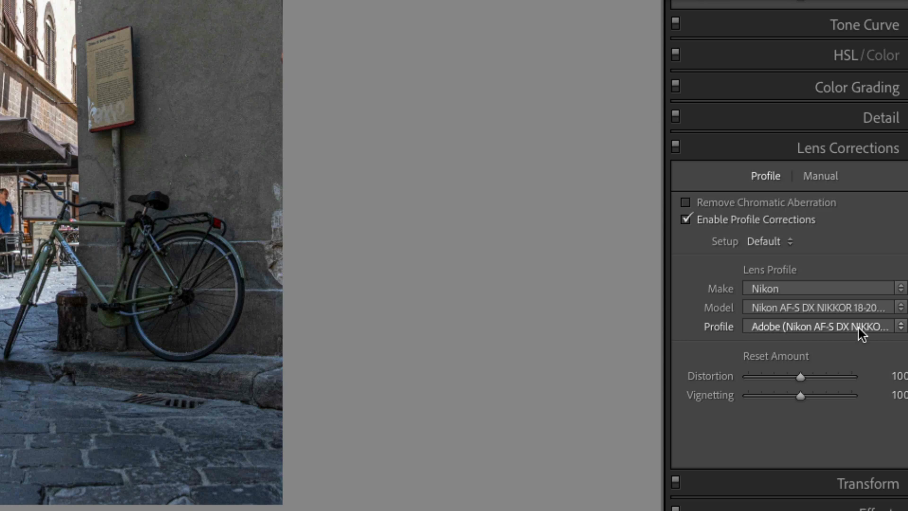
pyautogui.press('alt+super+8')
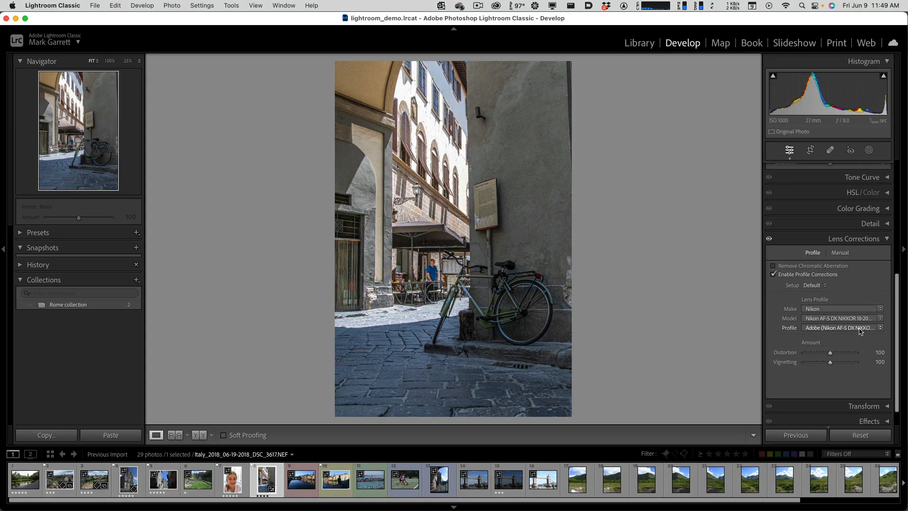
# - Compare the street photo with lens profile corrections off and on, keep them enabled, and return to the Basic adjustments
pyautogui.click(773, 275)
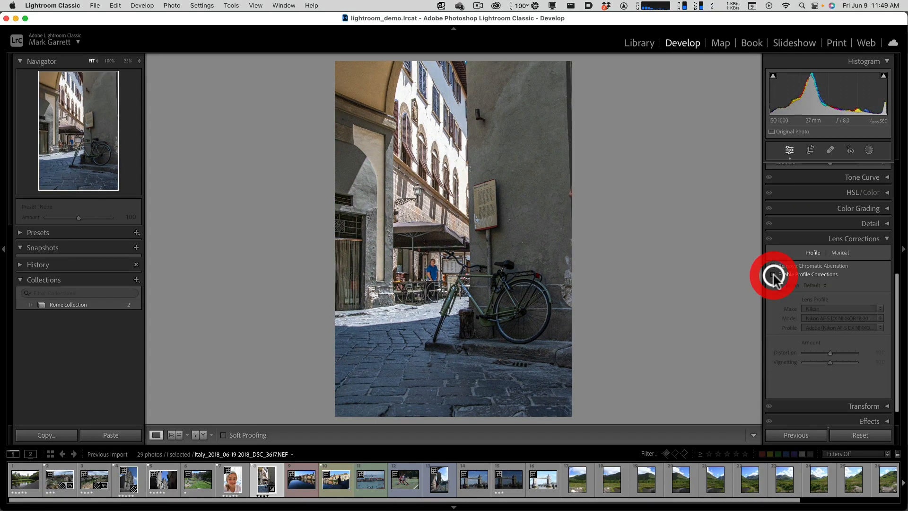
pyautogui.click(773, 274)
pyautogui.click(773, 275)
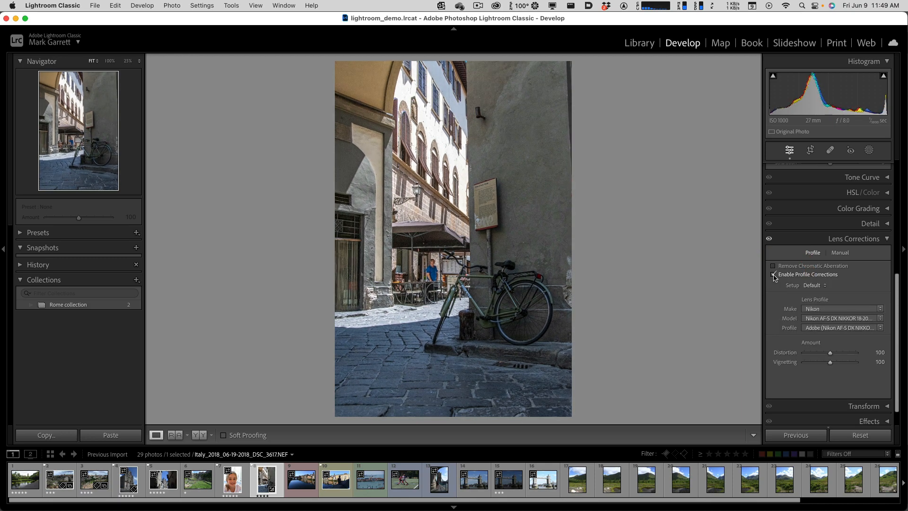
pyautogui.click(773, 275)
pyautogui.click(773, 274)
pyautogui.click(774, 275)
pyautogui.moveTo(893, 399); pyautogui.dragTo(871, 229)
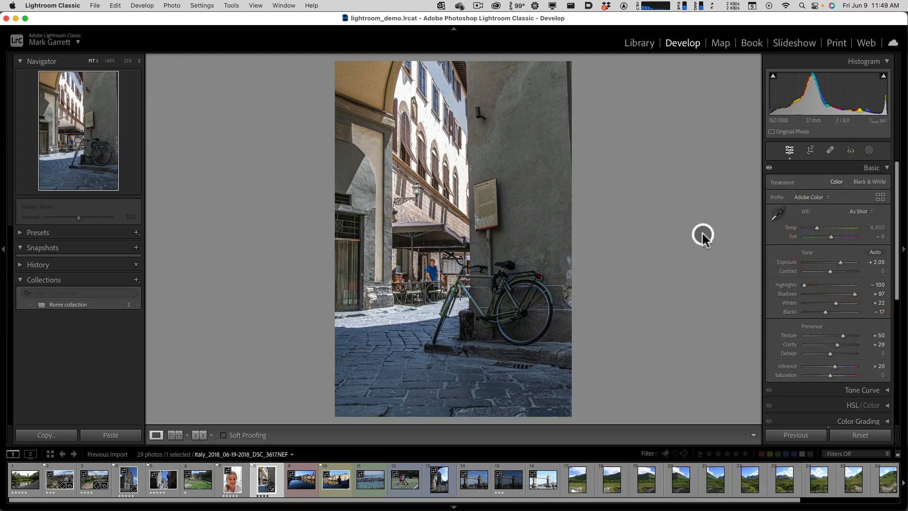
# - Switch to Finder to examine the lightroom_demo catalog folder among the demo files, and return to Lightroom Classic
pyautogui.hotkey('ctrl', 'Up')
pyautogui.click(711, 200)
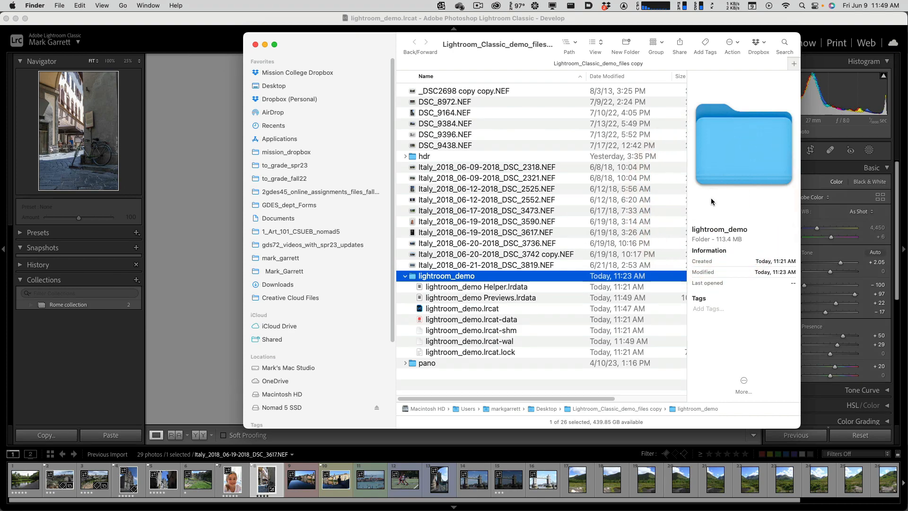
pyautogui.hotkey('ctrl', 'Up')
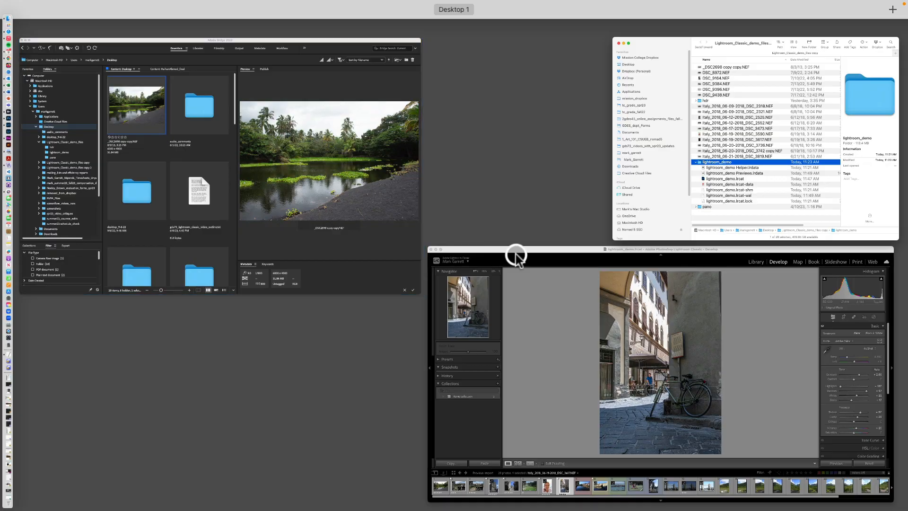
pyautogui.click(557, 281)
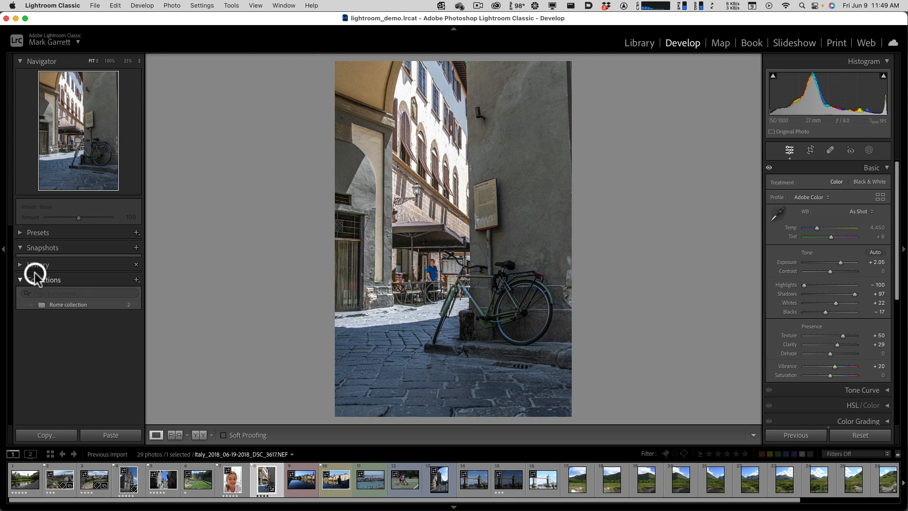
# - Show the street photo's edit history and examine its recorded adjustments back to the import
pyautogui.click(21, 265)
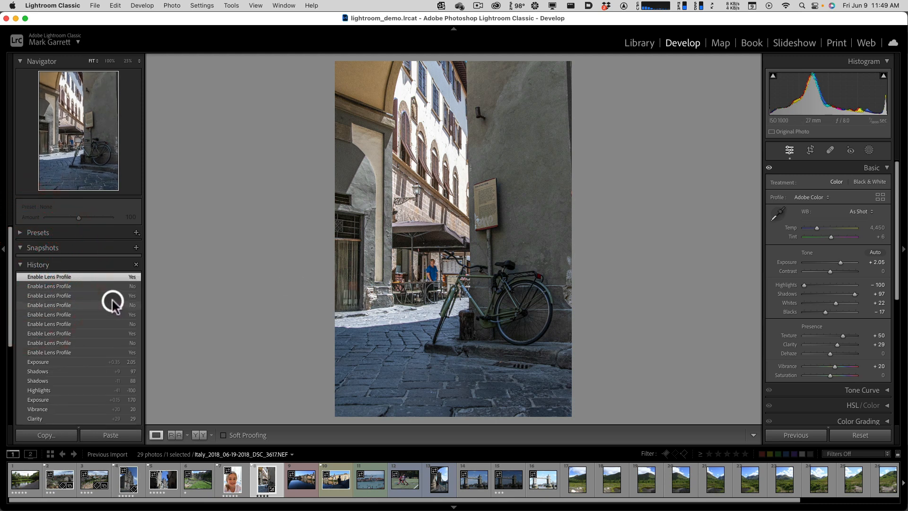
pyautogui.click(69, 305)
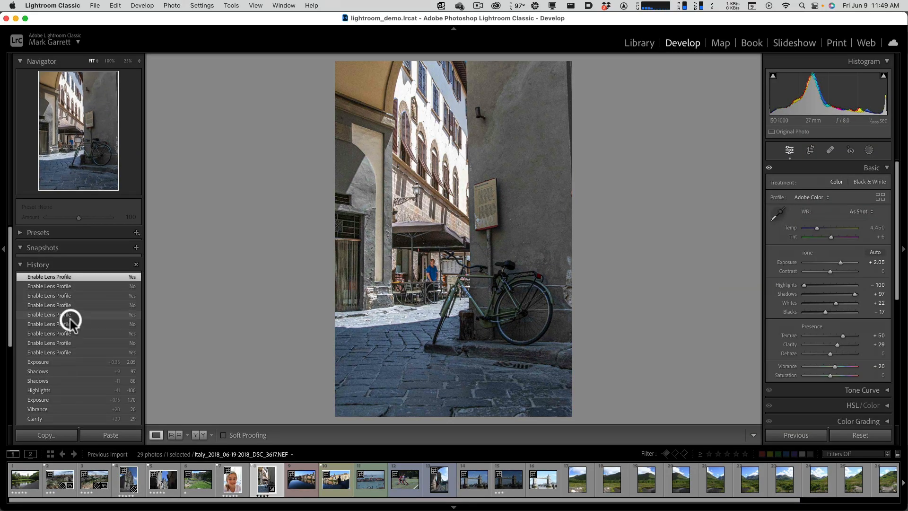
pyautogui.scroll(-5, 85, 378)
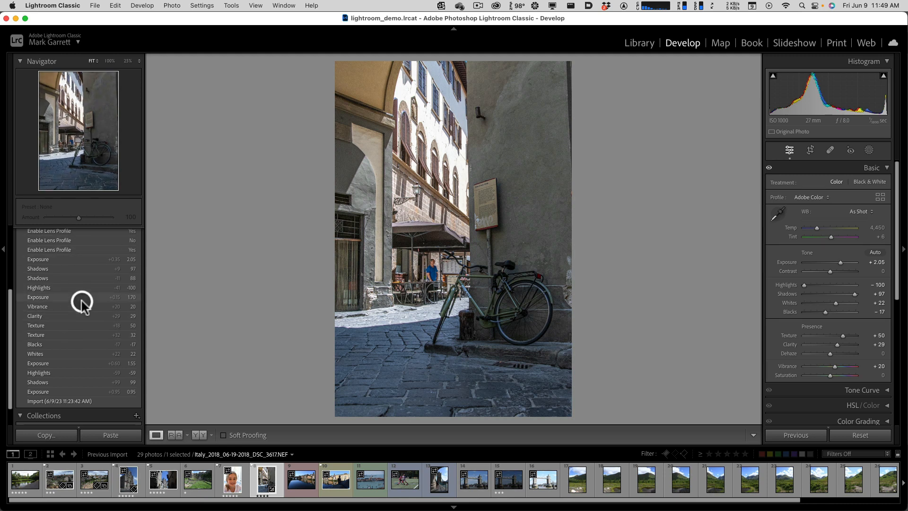
pyautogui.scroll(2, 80, 305)
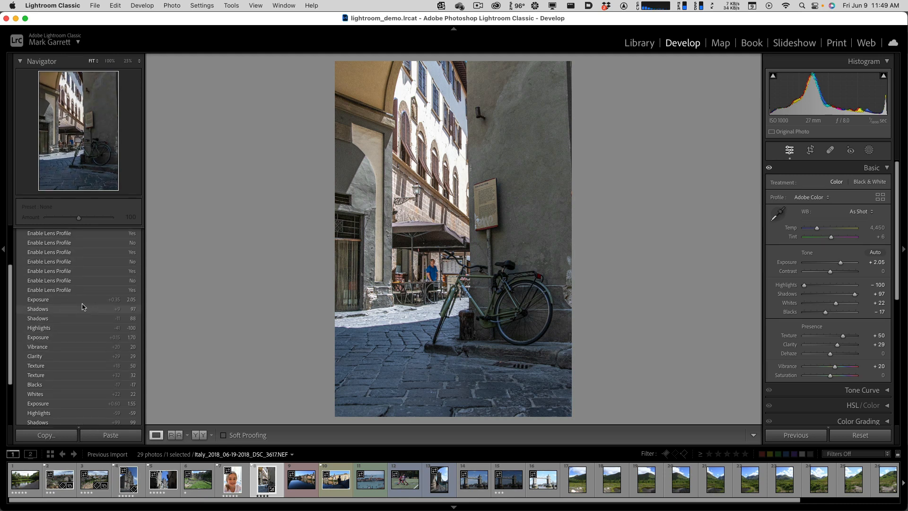
pyautogui.scroll(-3, 82, 306)
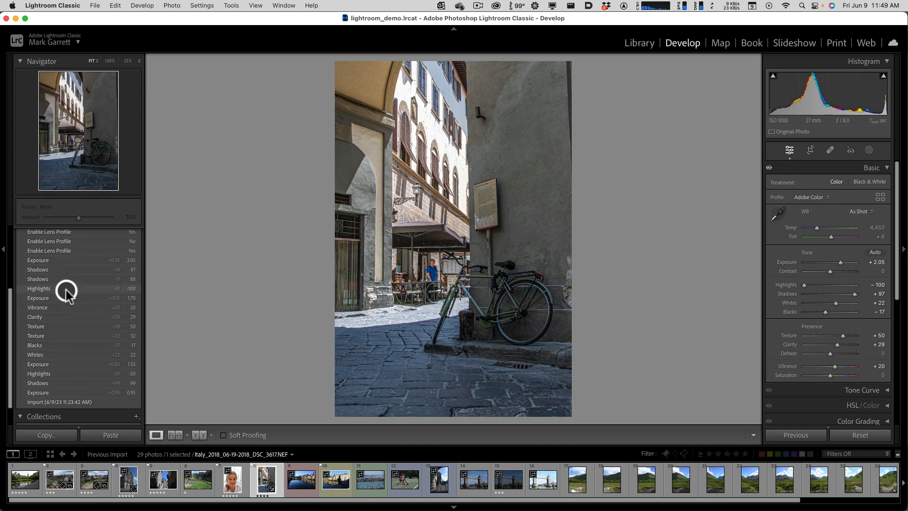
pyautogui.scroll(3, 67, 293)
pyautogui.scroll(-2, 66, 292)
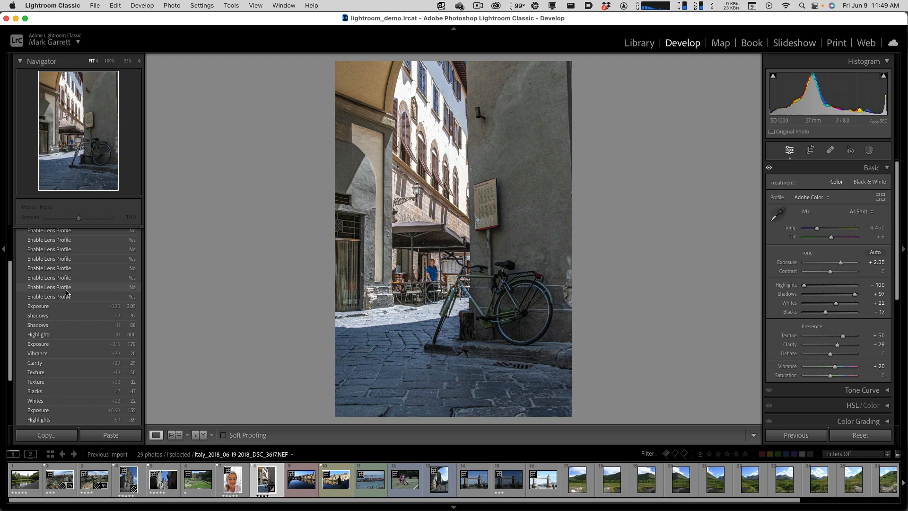
# - View the street photo at its 1.70 and 2.05 Exposure history states, returning to the latest Enable Lens Profile state after each
pyautogui.click(56, 343)
pyautogui.scroll(3, 59, 331)
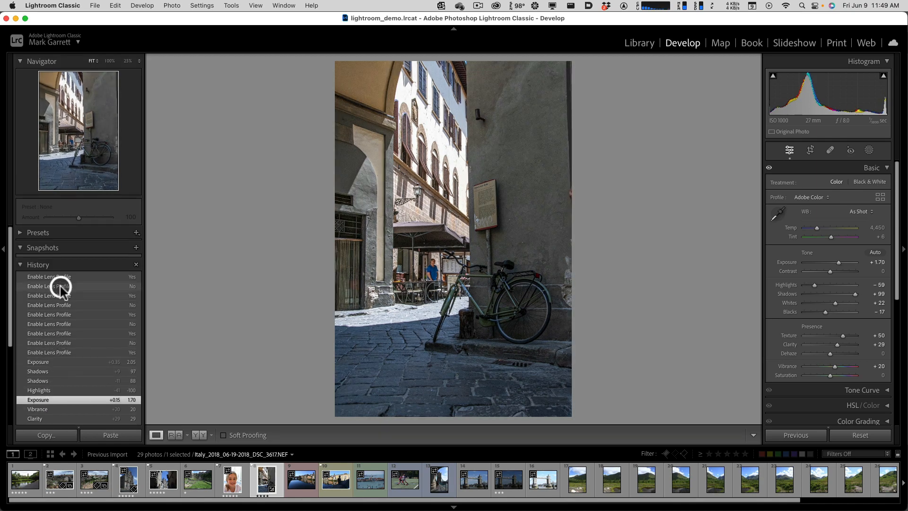
pyautogui.click(60, 276)
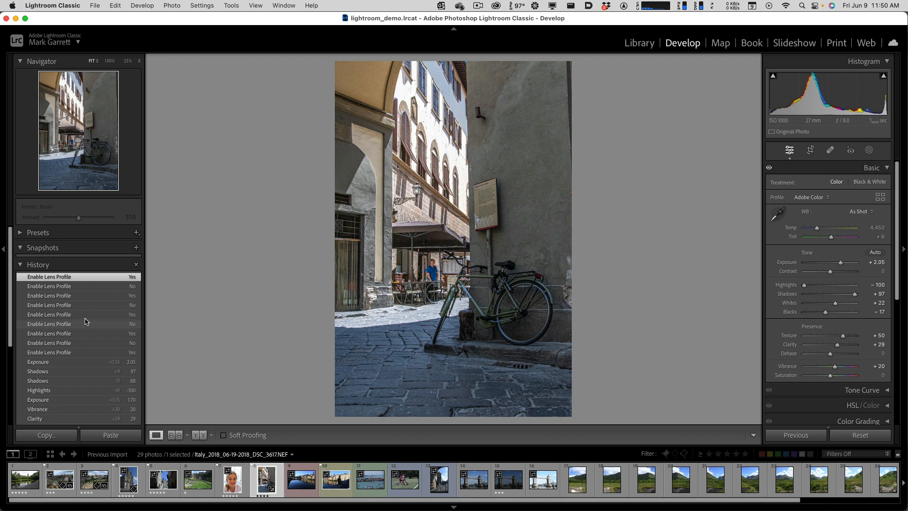
pyautogui.scroll(-5, 86, 321)
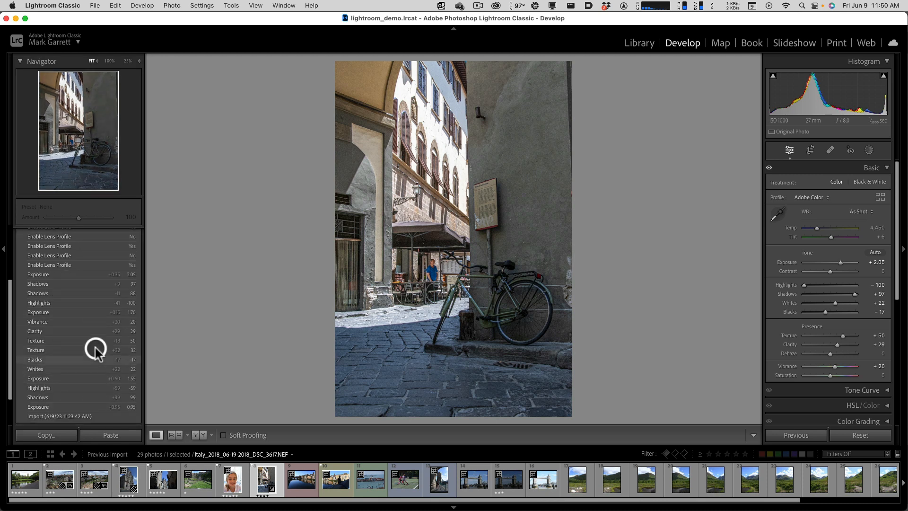
pyautogui.scroll(8, 90, 350)
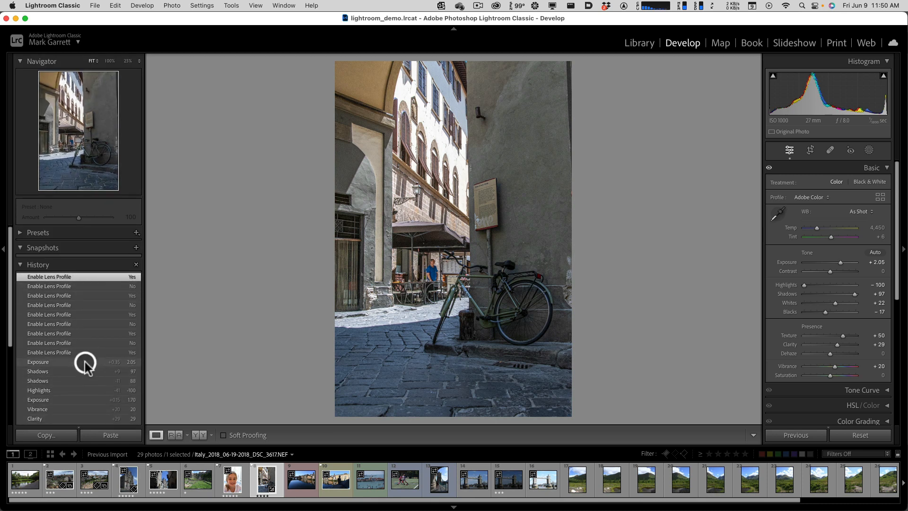
pyautogui.click(86, 362)
pyautogui.click(77, 277)
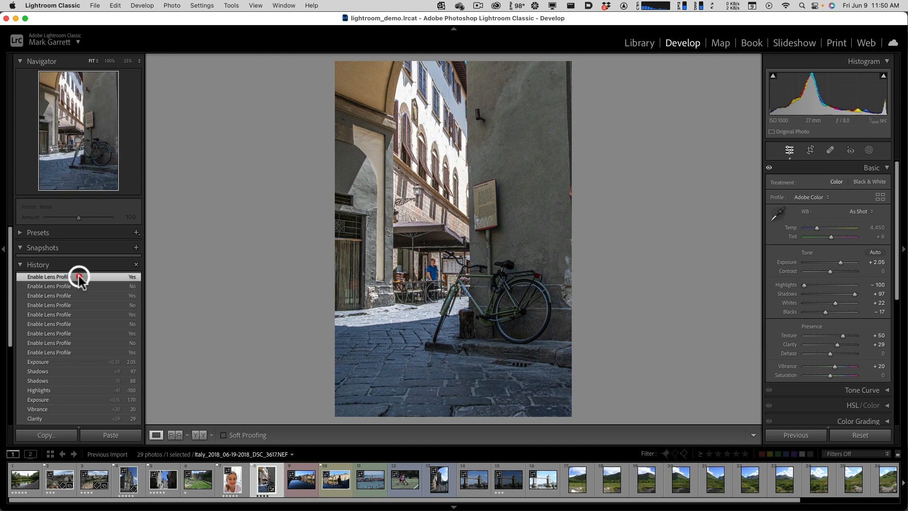
# - Save the street photo's current edits as a snapshot with the default name 6/9/23 11:50:17 AM
pyautogui.click(136, 247)
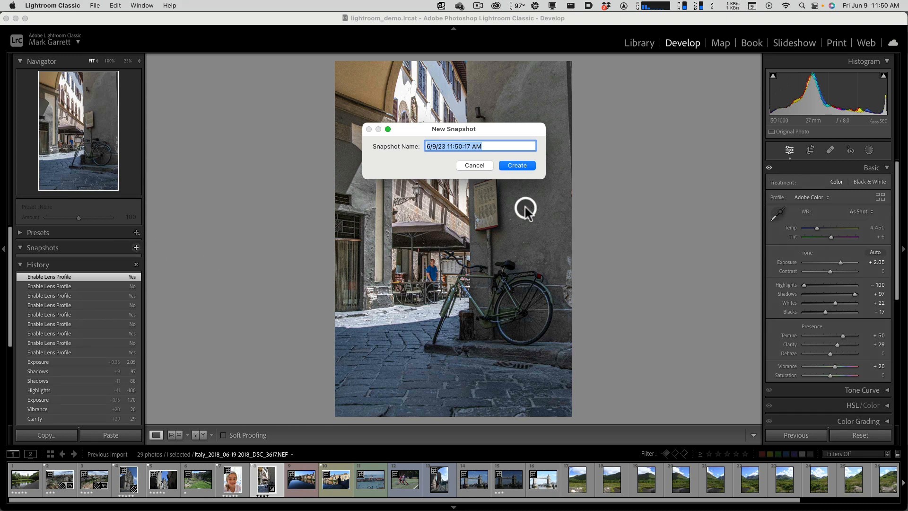
pyautogui.click(521, 165)
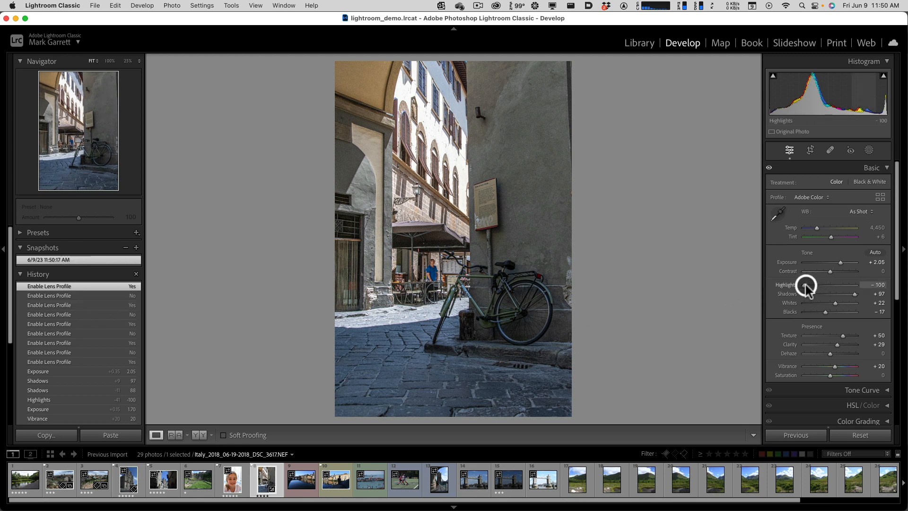
# - Raise the street photo's Highlights to +25, and restore its edits from the 6/9/23 11:50:17 AM snapshot
pyautogui.moveTo(804, 286); pyautogui.dragTo(837, 287)
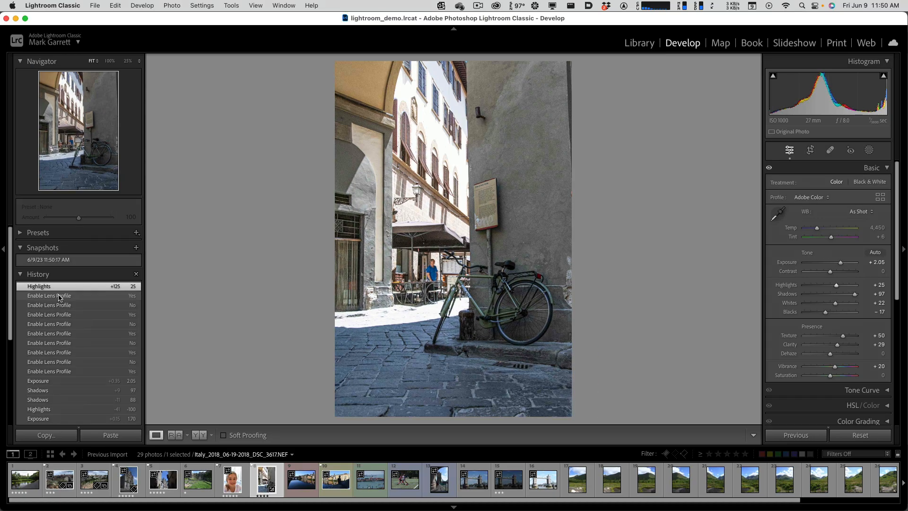
pyautogui.click(60, 259)
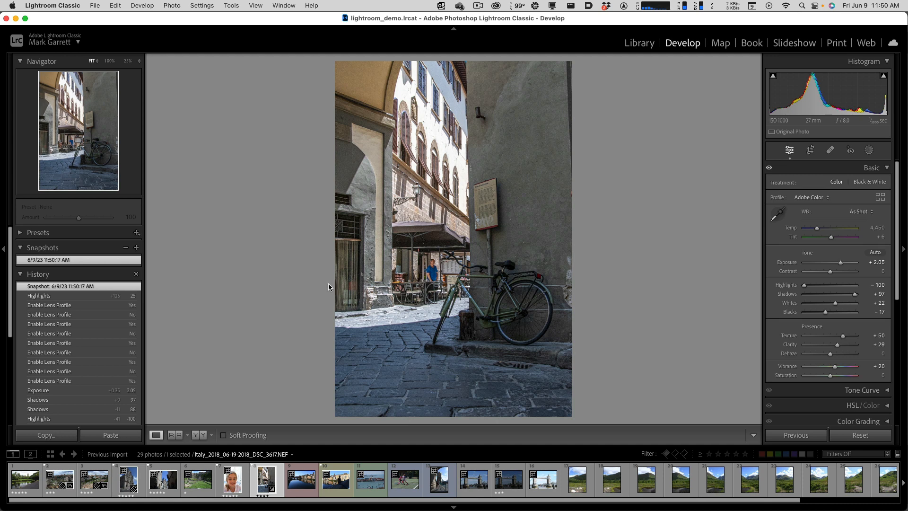
# - Show the Develop presets and look through the available preset groups
pyautogui.click(20, 233)
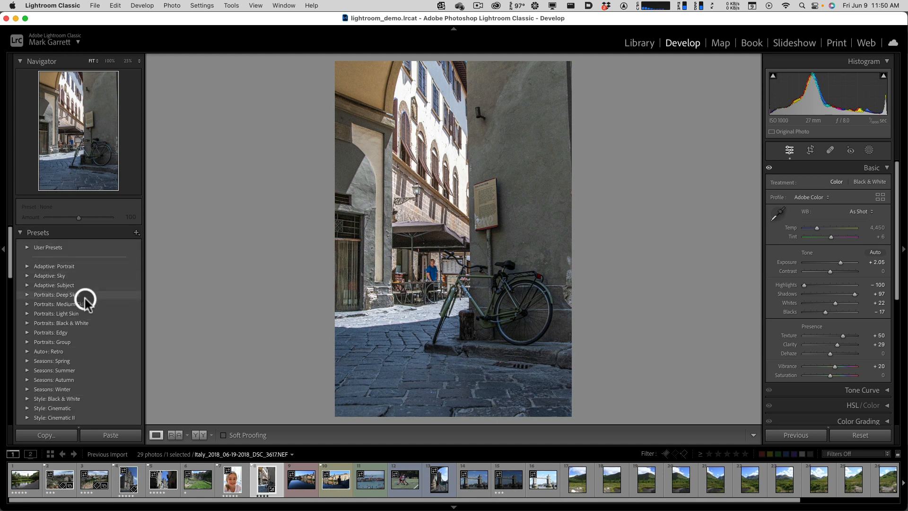
pyautogui.scroll(-10, 75, 282)
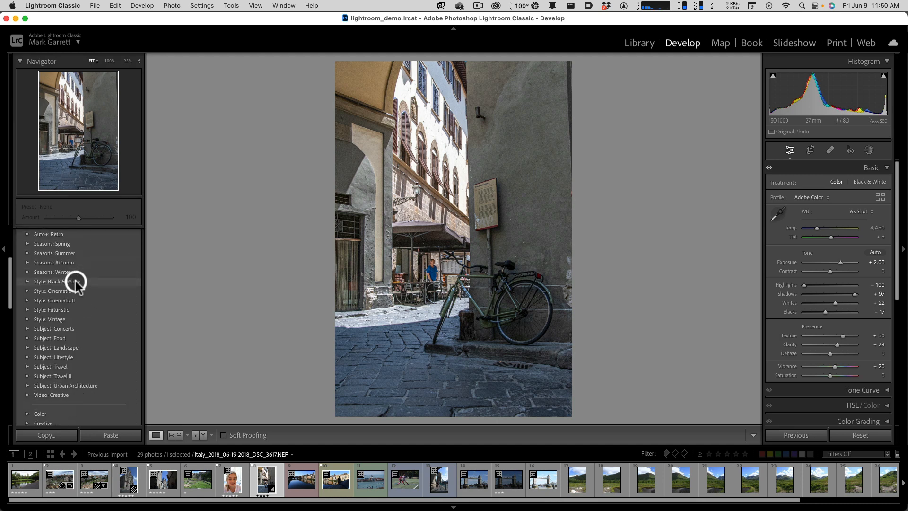
pyautogui.scroll(-7, 76, 282)
pyautogui.scroll(10, 75, 282)
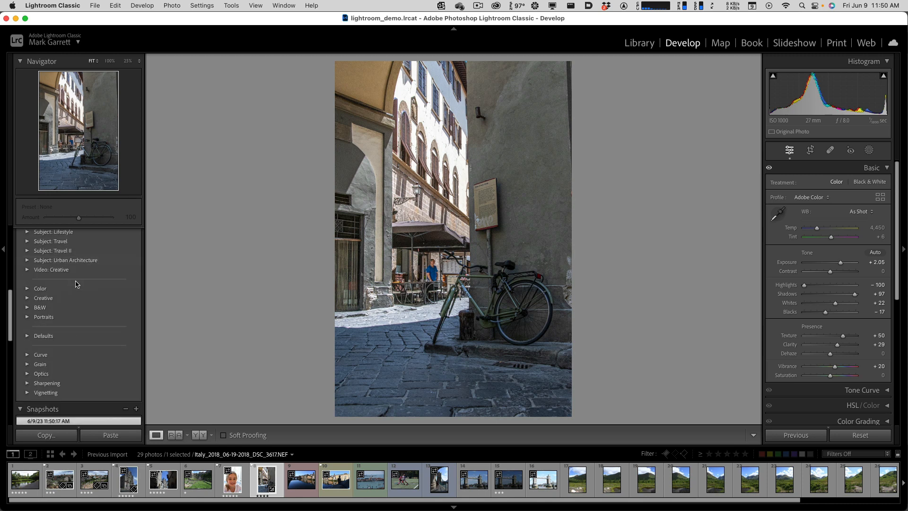
pyautogui.scroll(6, 75, 279)
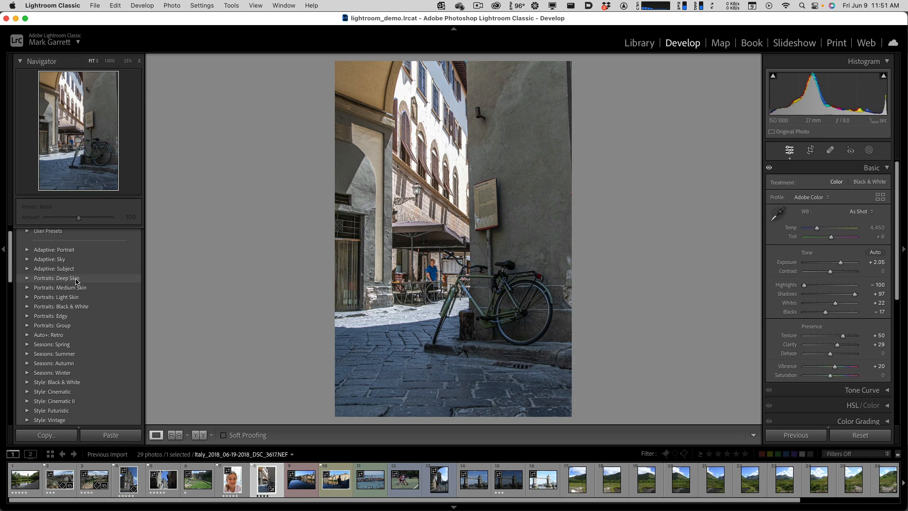
pyautogui.scroll(2, 76, 280)
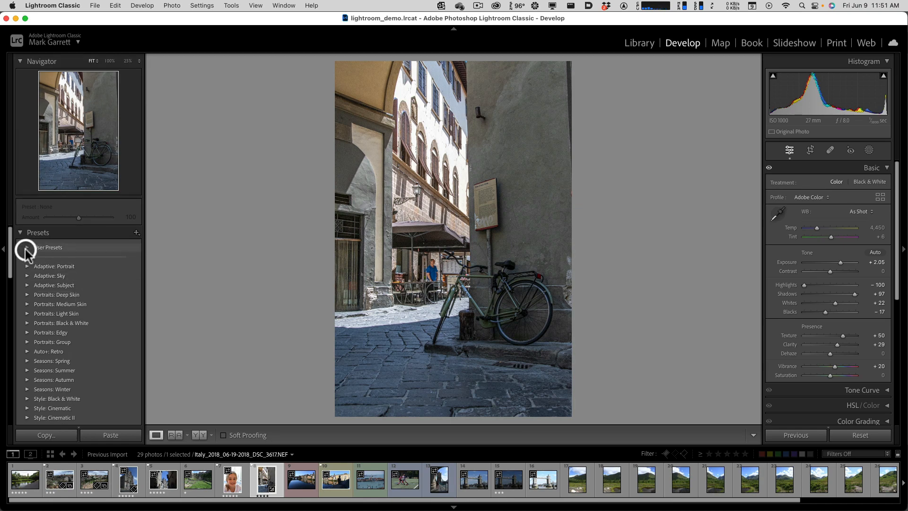
# - Try the saved user preset and the Adaptive: Portrait preset Enhance Portrait, and restore the photo from the 6/9/23 11:50:17 AM snapshot
pyautogui.click(27, 247)
pyautogui.click(47, 257)
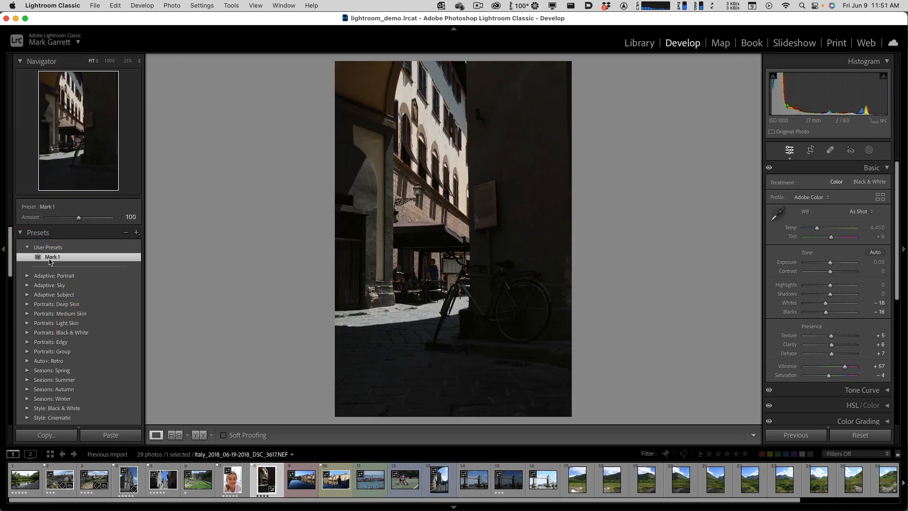
pyautogui.click(27, 276)
pyautogui.click(49, 286)
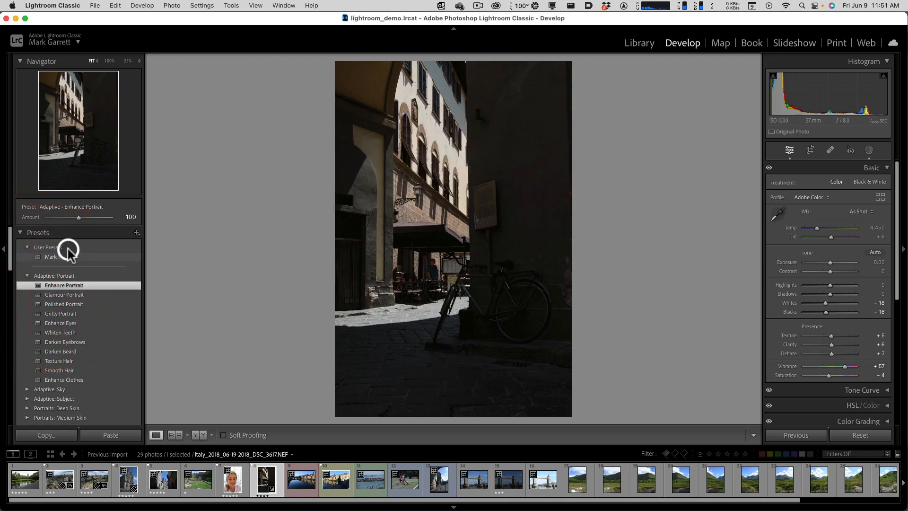
pyautogui.click(20, 232)
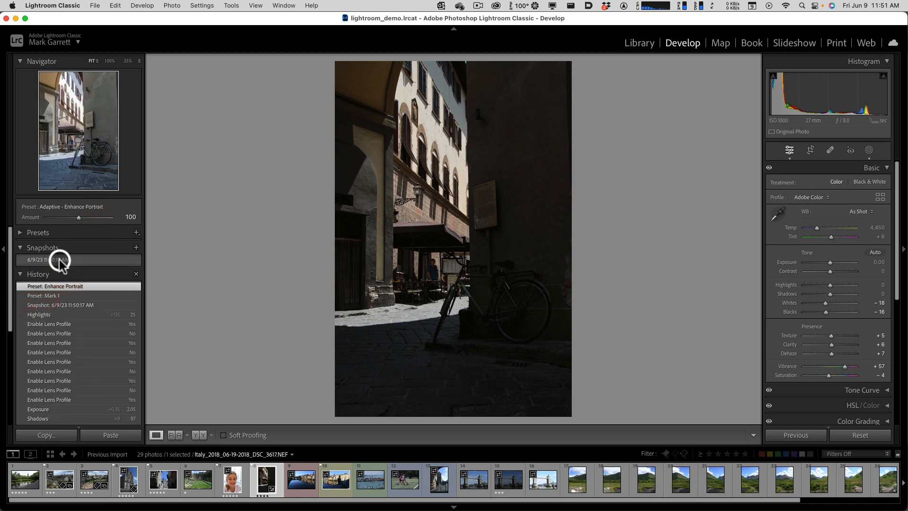
pyautogui.click(60, 260)
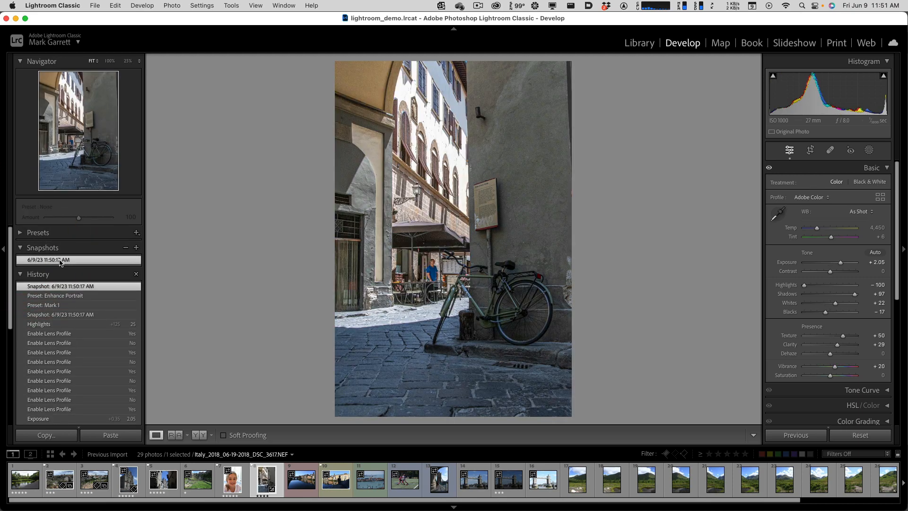